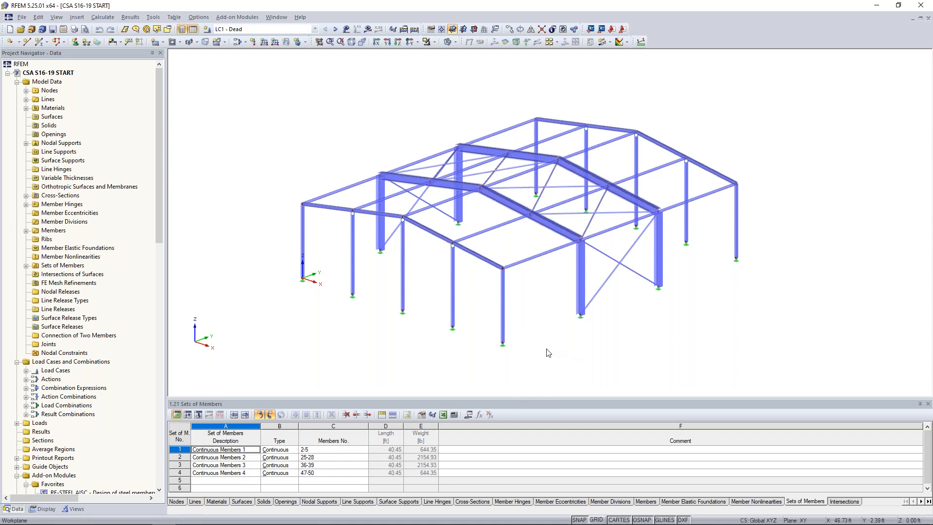
Review the properties and available member types of the front main frame column, leaving it as a Beam
ctrl+middle_drag(554, 319, 486, 316)
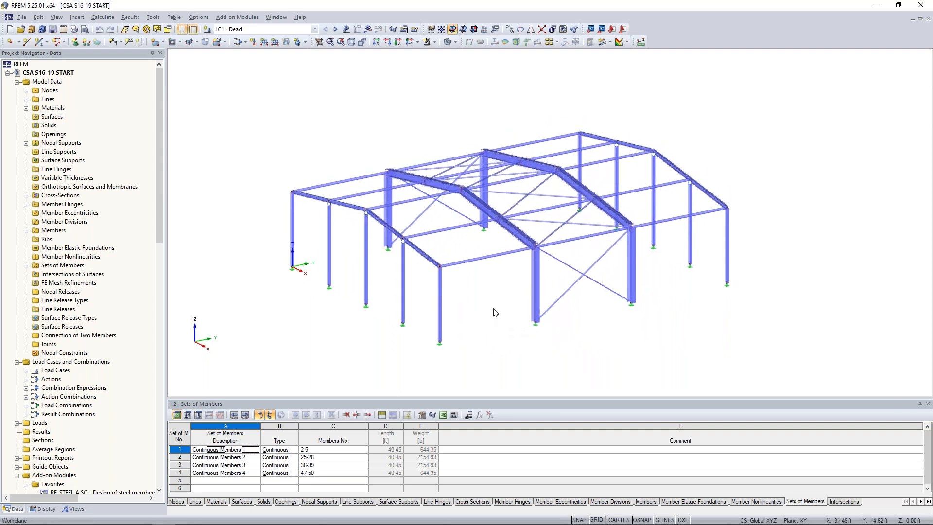
scroll(495, 312, up, 2)
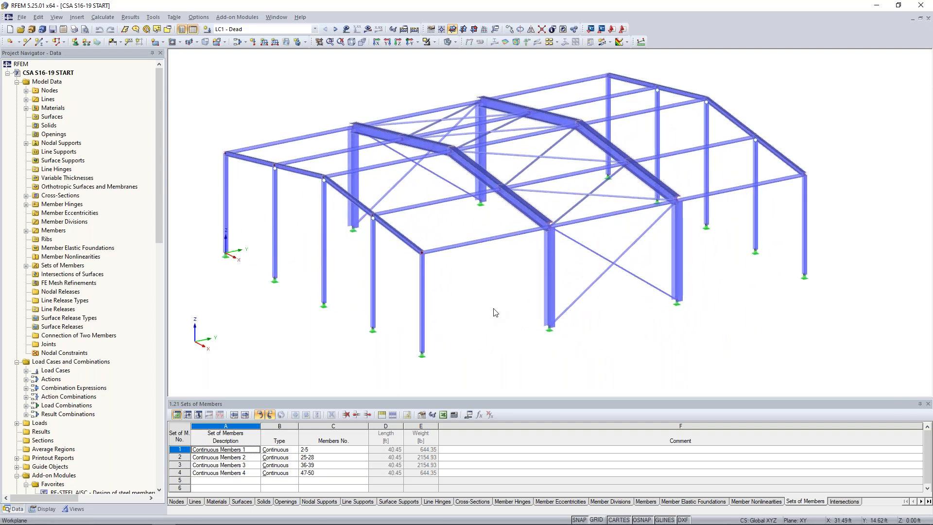
ctrl+middle_drag(485, 317, 454, 310)
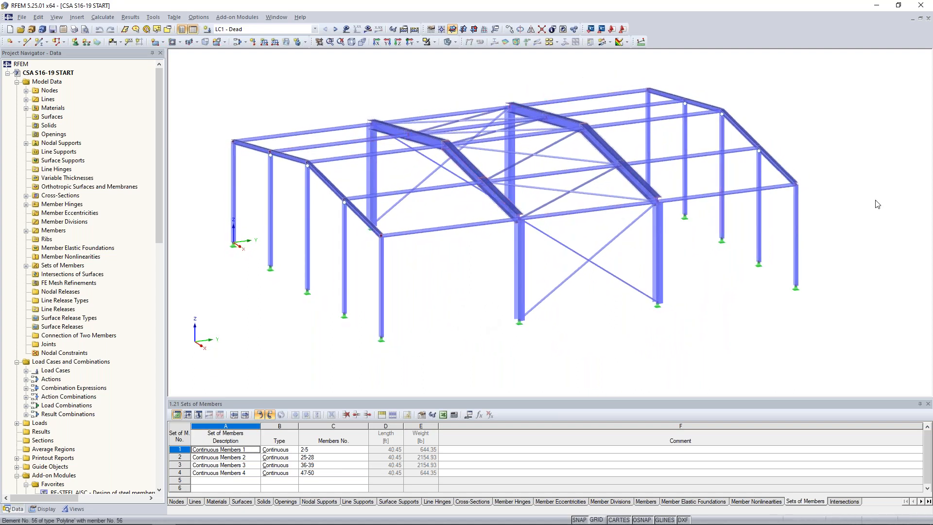
double_click(519, 263)
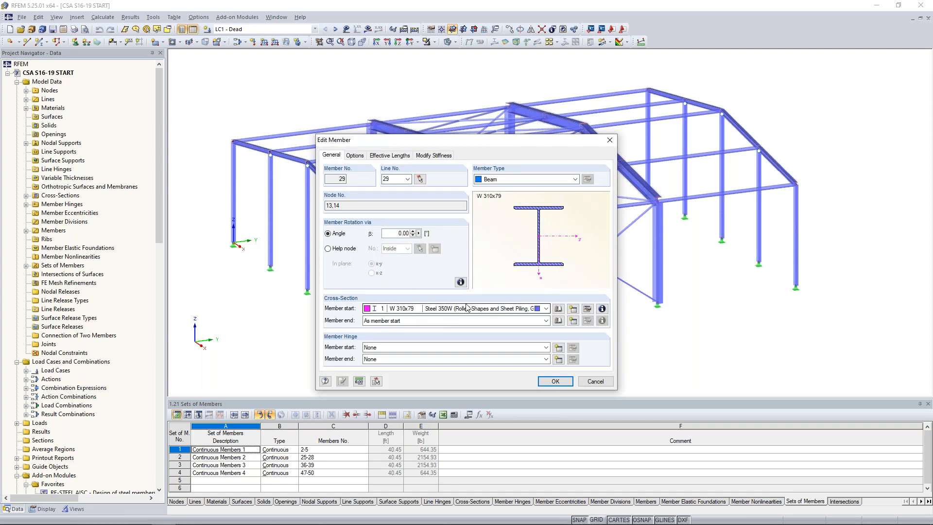
click(506, 181)
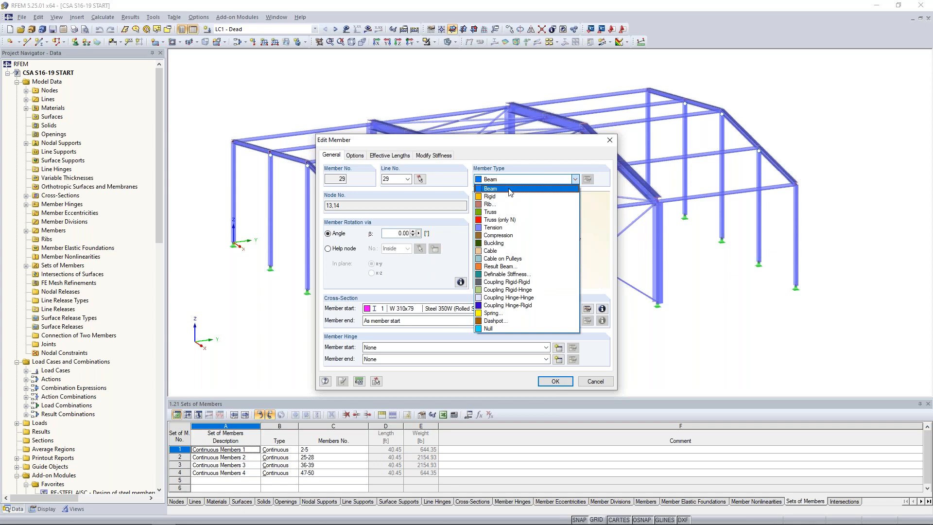
click(511, 155)
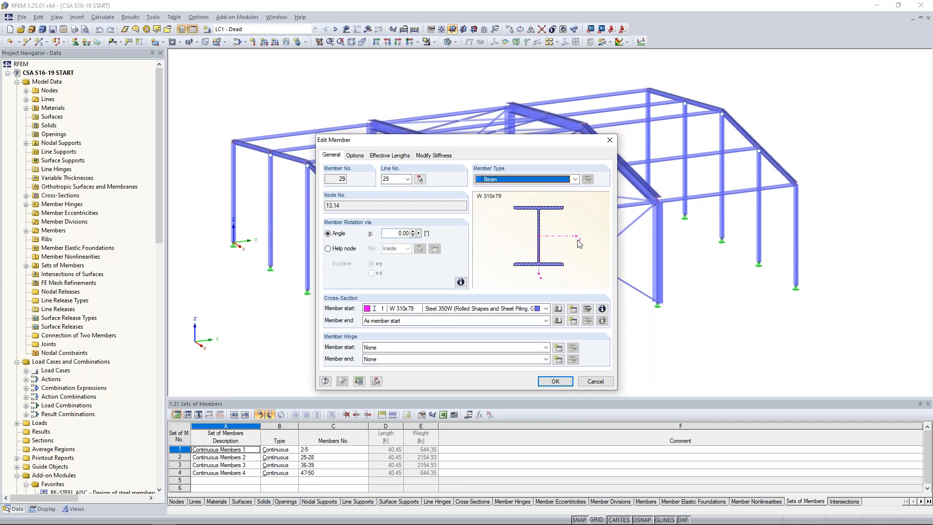
click(593, 382)
click(453, 304)
Check the member type and cross-section of the front corner column of the end frame
ctrl+middle_drag(444, 291, 455, 298)
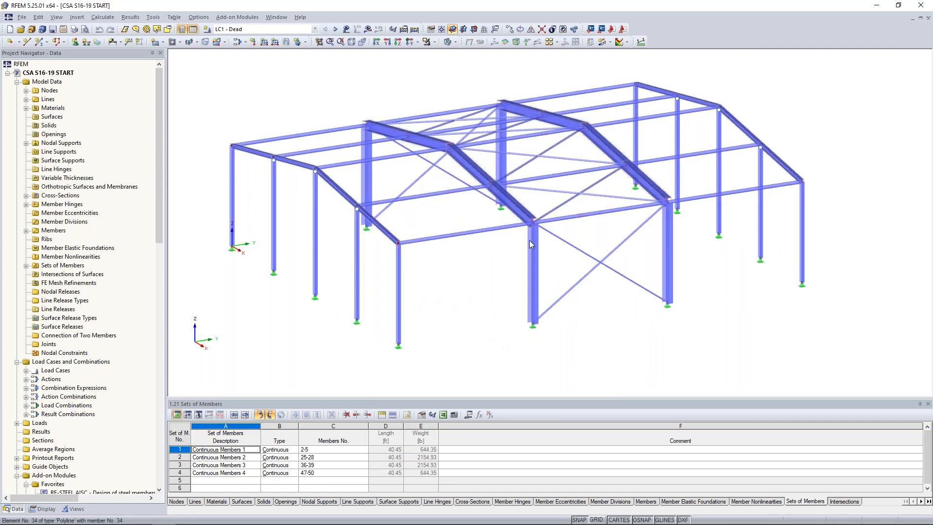
double_click(399, 300)
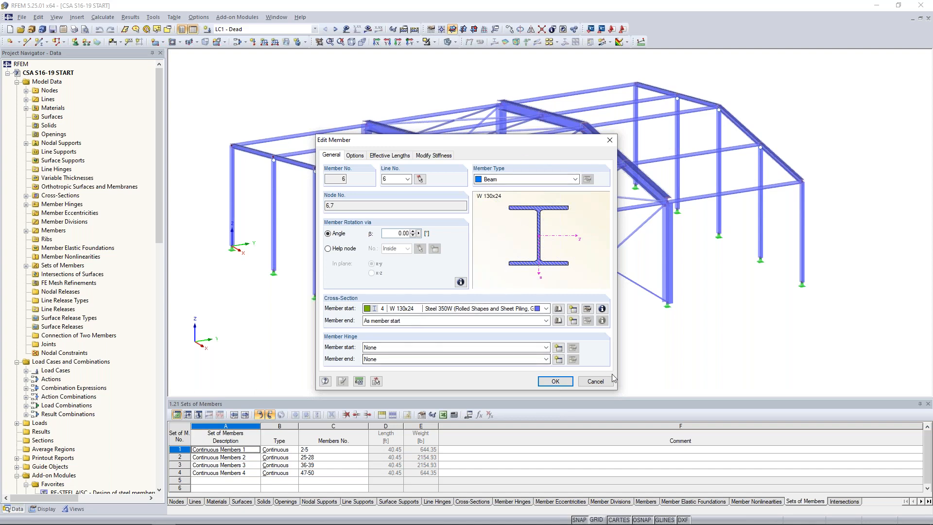
click(596, 381)
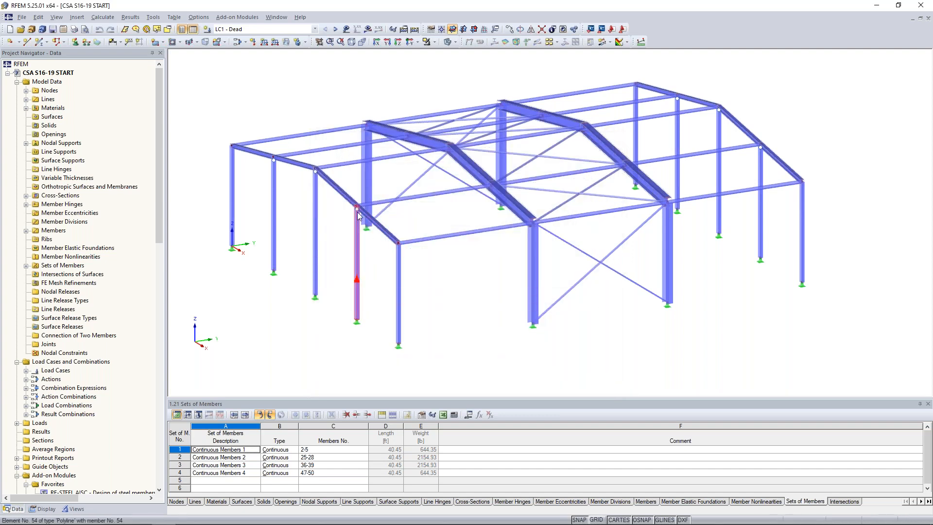
Inspect the member end hinge of the intermediate end-frame column beside the corner column
double_click(360, 276)
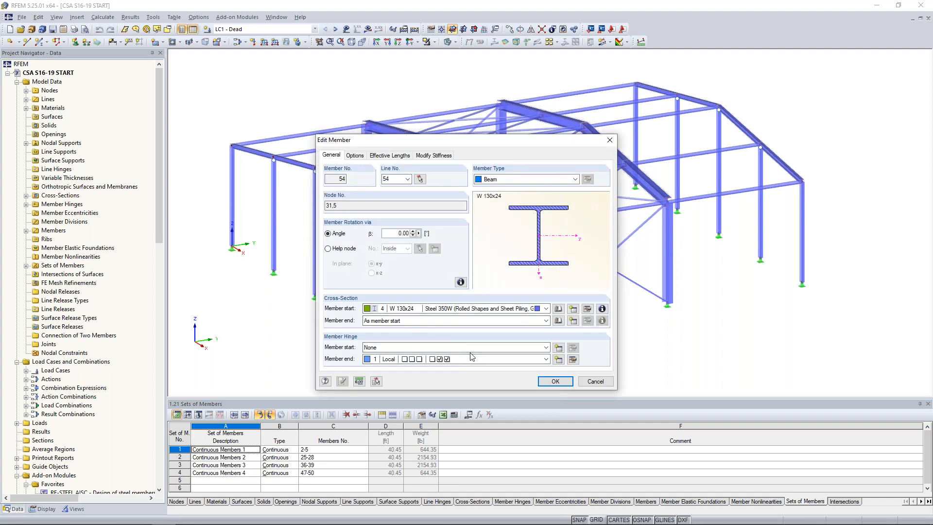
drag(505, 138, 592, 121)
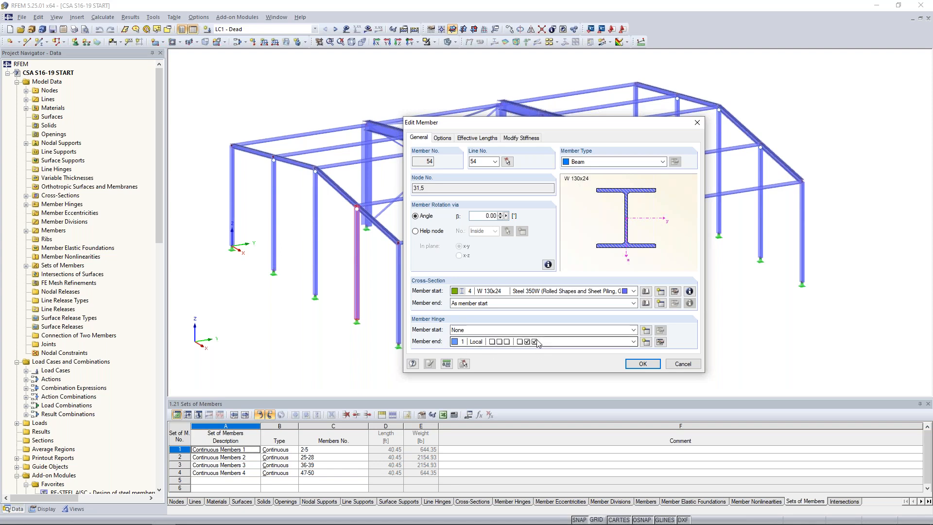
click(682, 364)
click(486, 318)
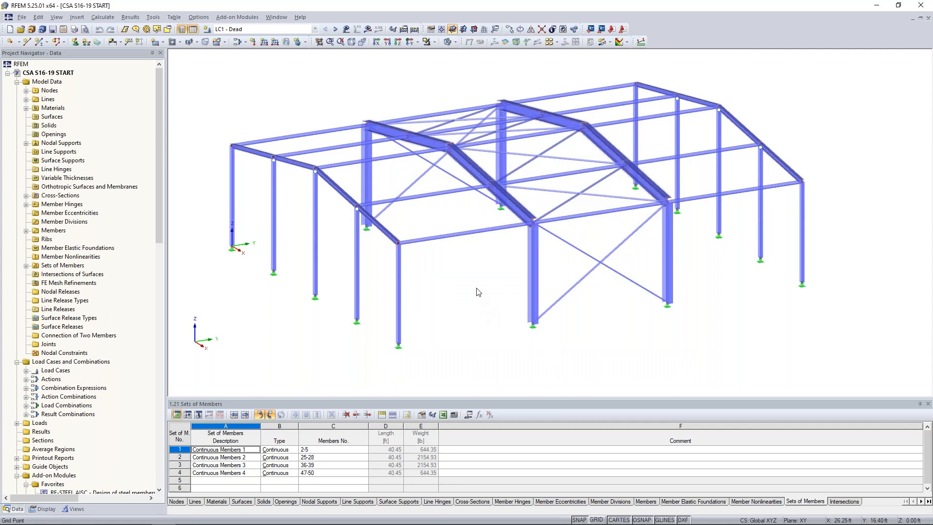
Review the member type options and cross-section of the eave member between the end frame and first main frame
ctrl+middle_drag(475, 289, 491, 293)
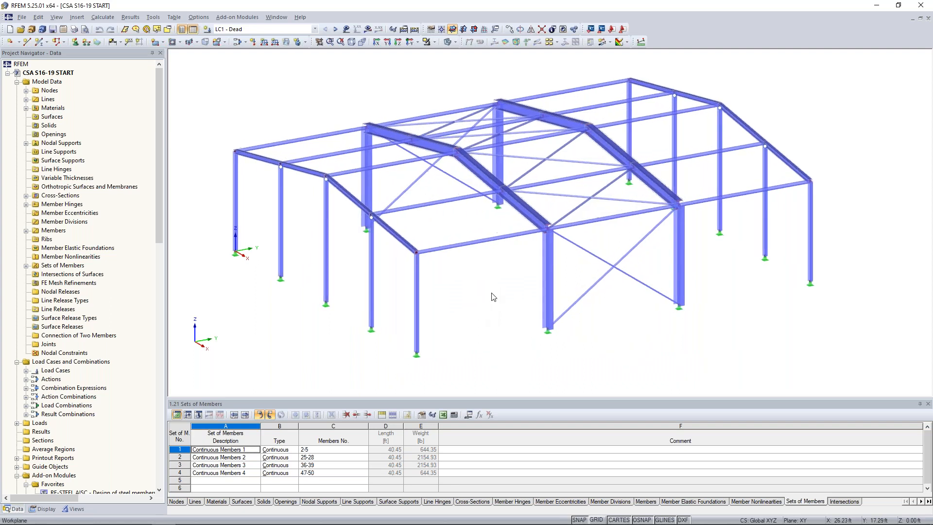
double_click(476, 244)
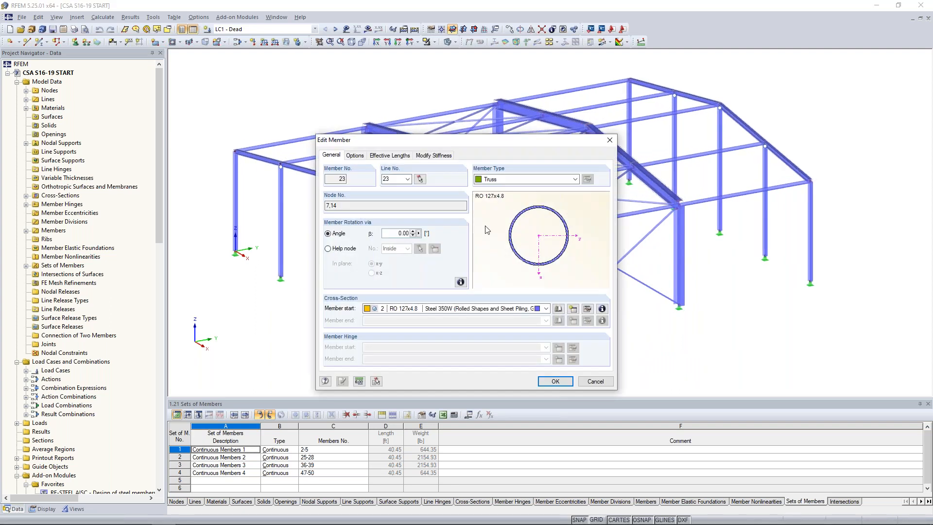
click(506, 181)
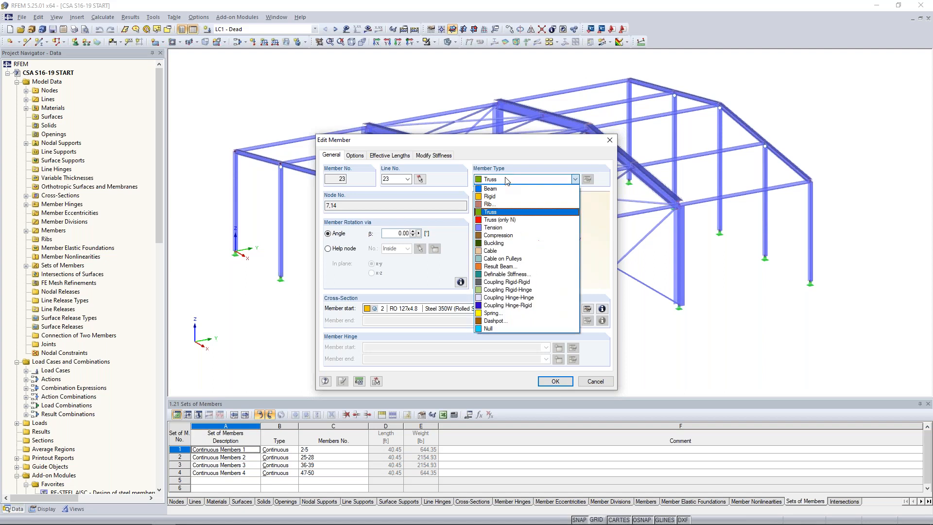
click(505, 181)
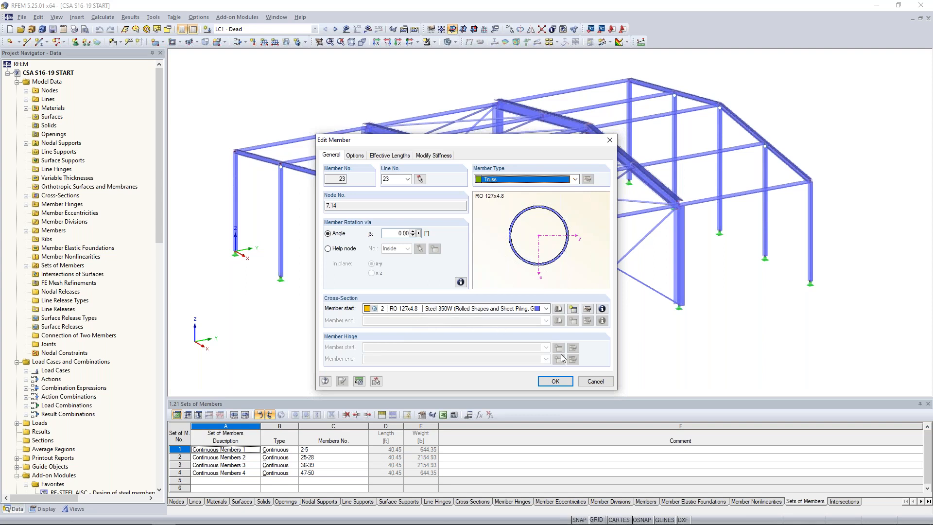
click(592, 382)
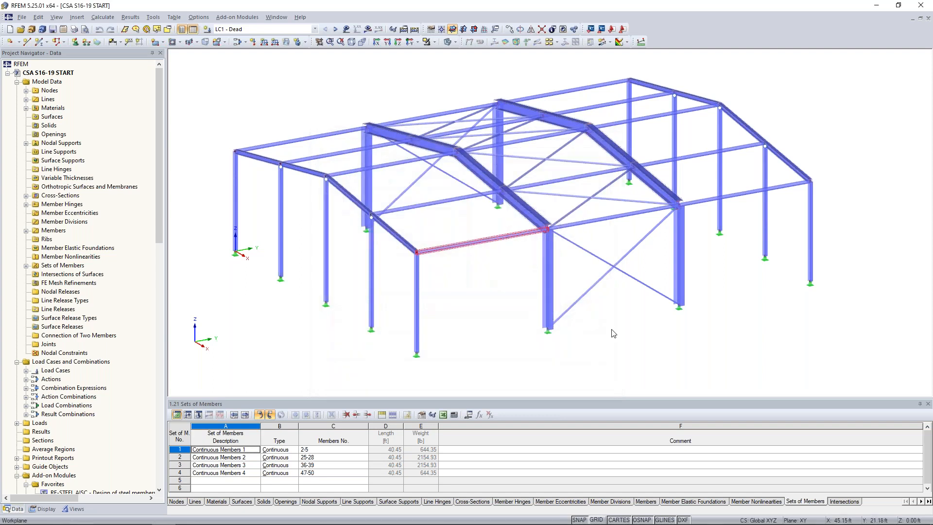
Review the member type options and cross-section of the diagonal wall brace between the main frames
double_click(592, 292)
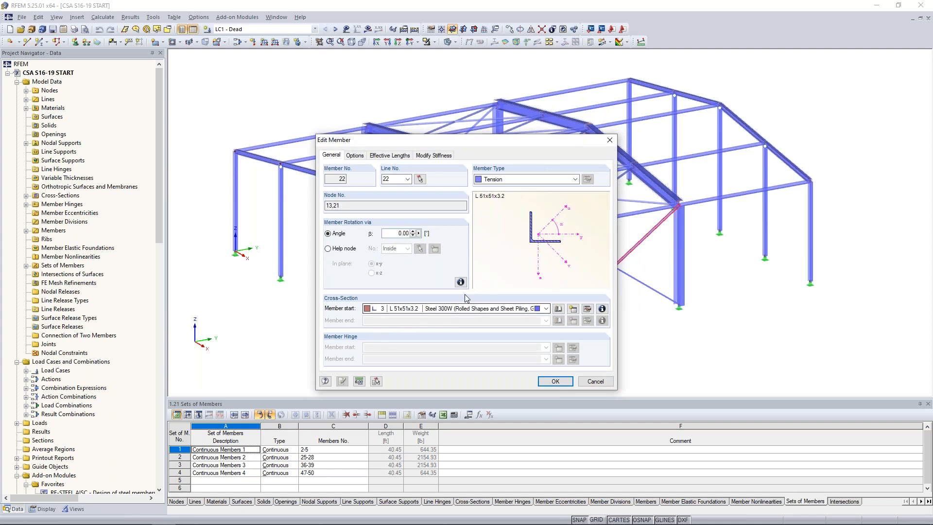
click(515, 182)
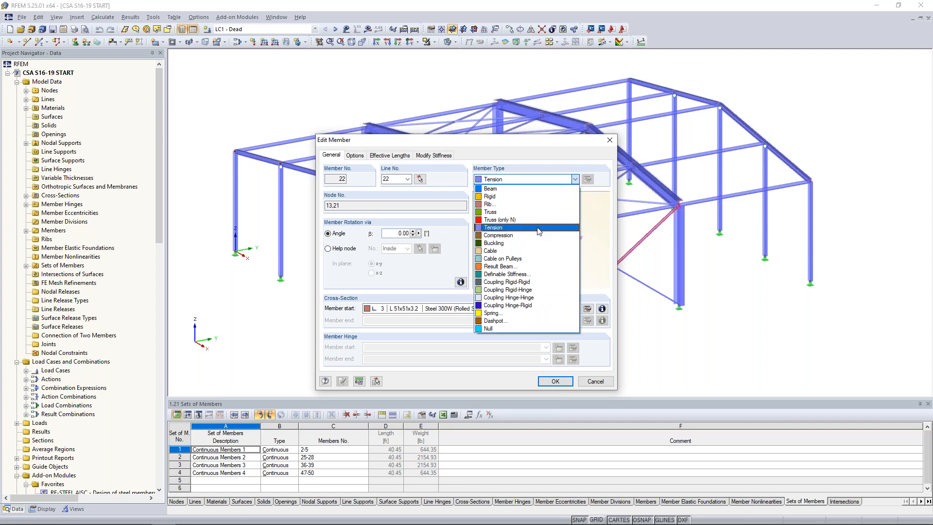
click(577, 159)
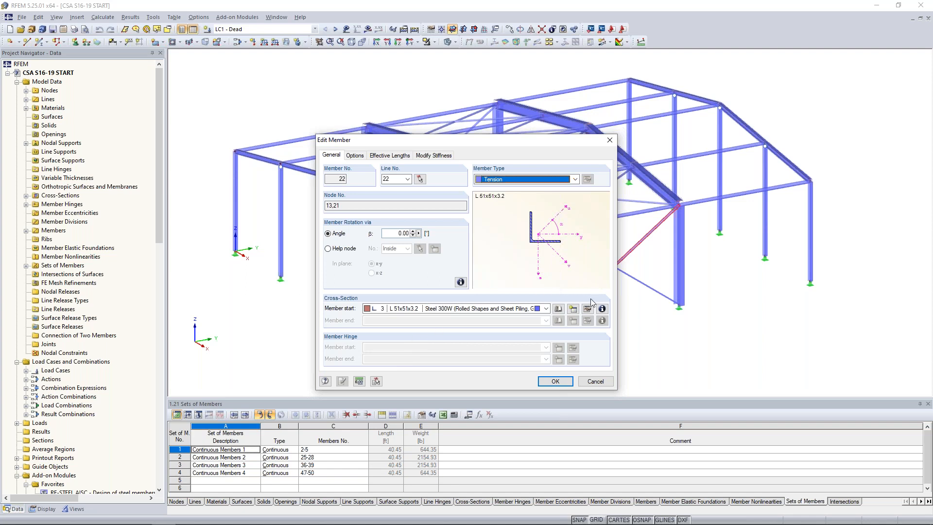
click(594, 380)
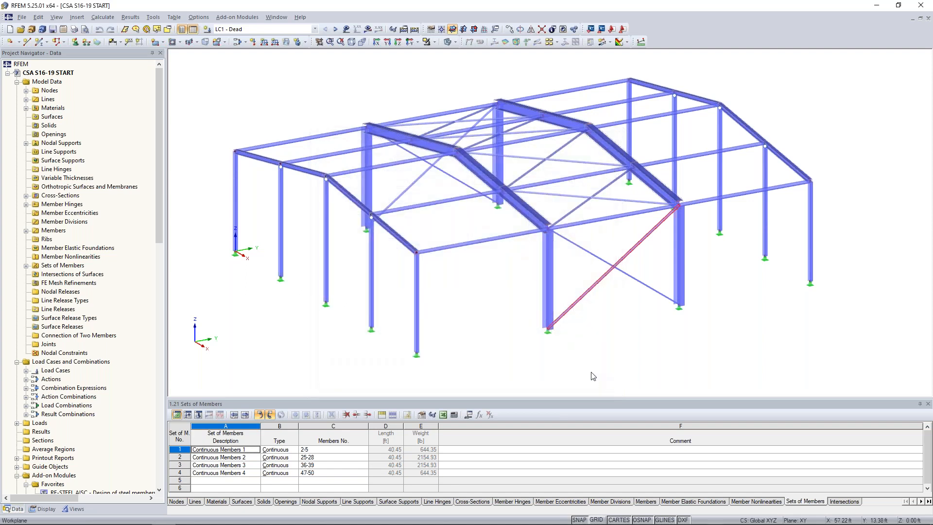
Try to create sets of members from rafter members 25-28 of the first main frame and the selected diagonal wall brace
ctrl+middle_drag(501, 307, 520, 313)
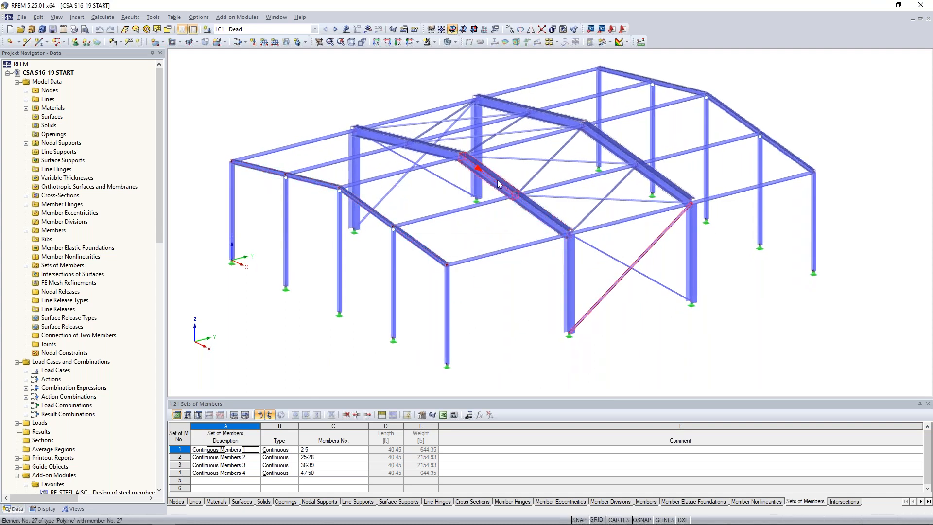
ctrl+middle_drag(471, 225, 493, 222)
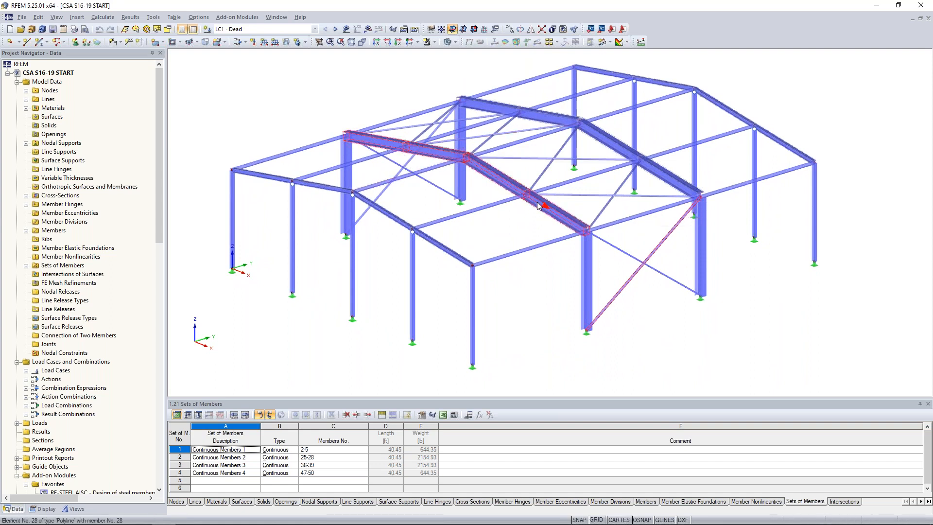
right_click(494, 180)
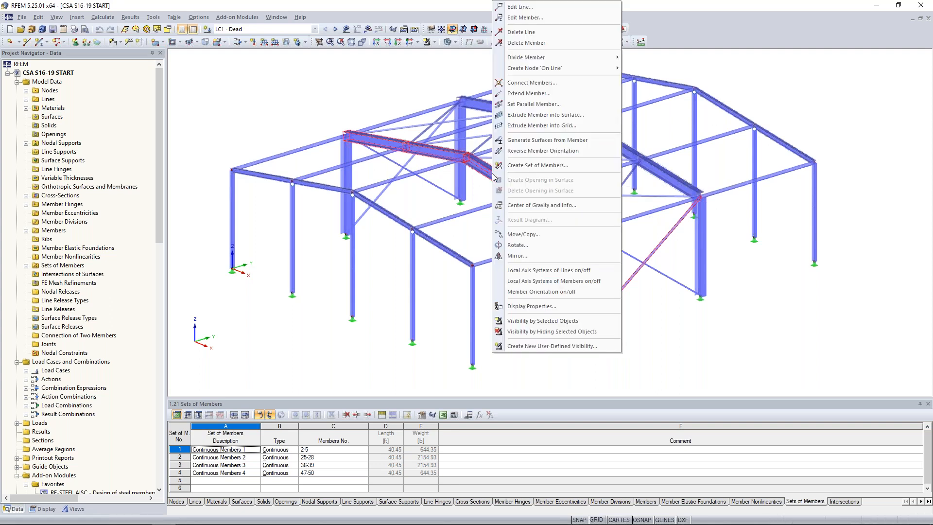
click(517, 165)
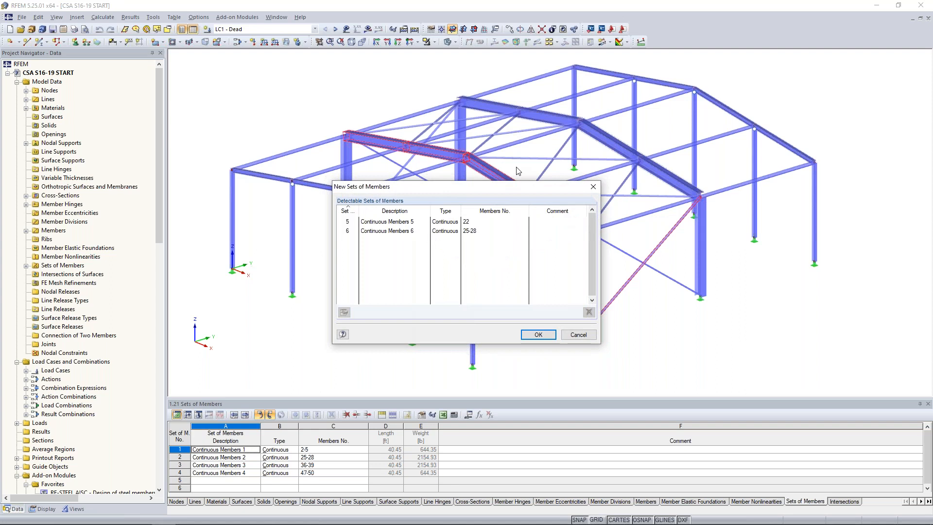
click(452, 222)
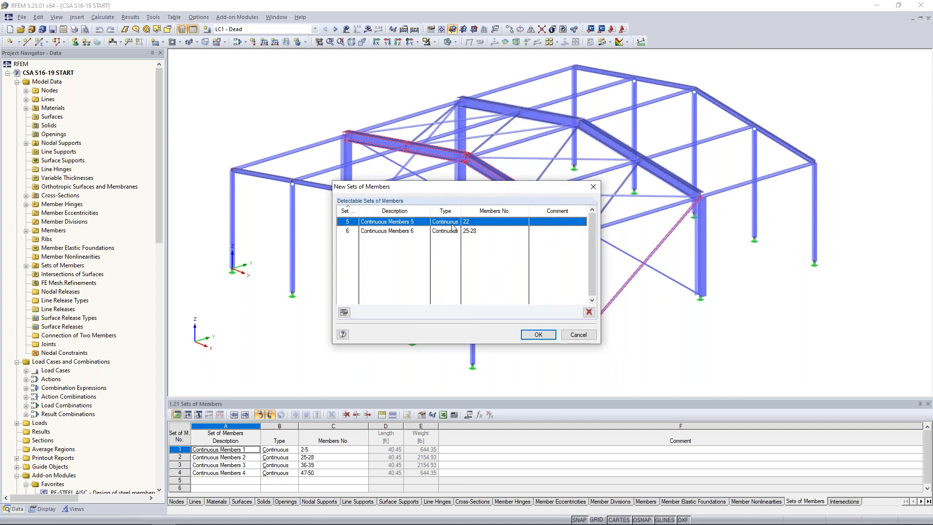
click(537, 335)
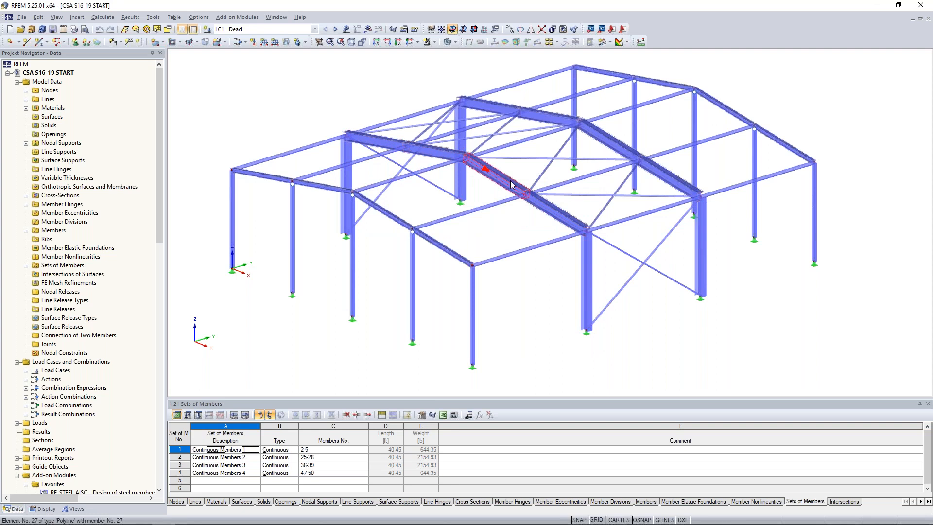
Examine the existing set of members along the first main frame's rafters up close at the ridge
scroll(474, 190, up, 3)
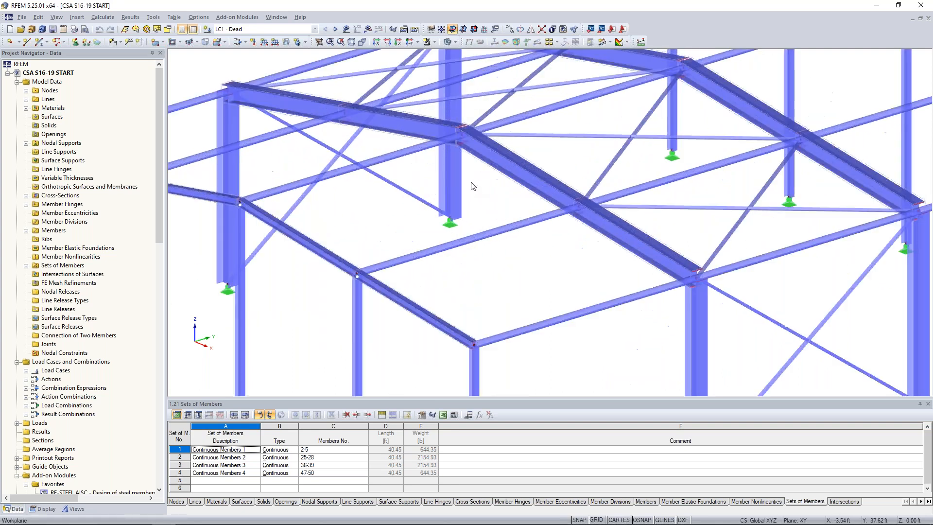
scroll(497, 199, up, 3)
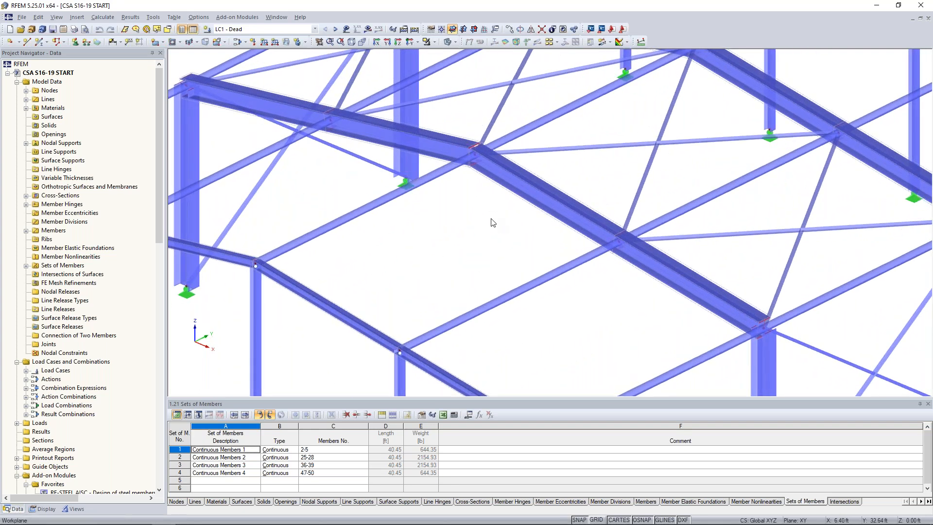
scroll(474, 195, up, 3)
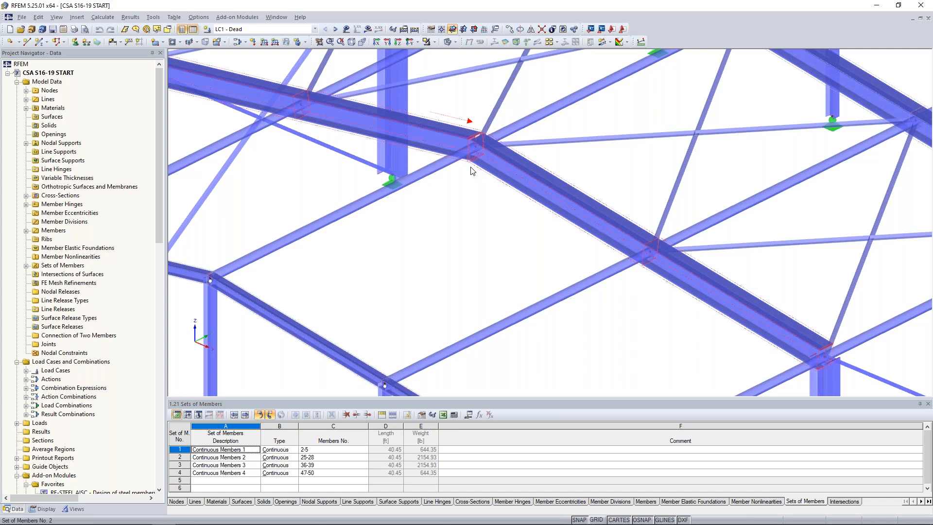
scroll(470, 170, down, 5)
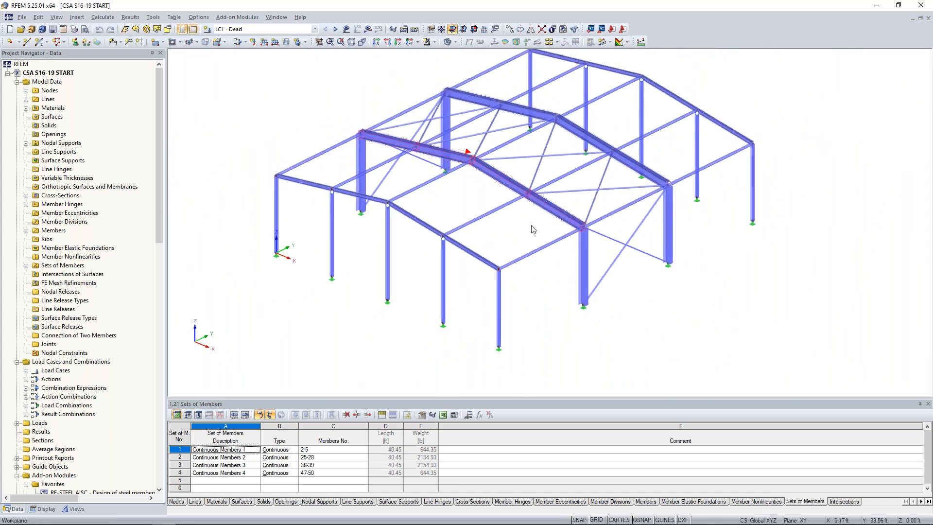
Review the support conditions of the nodal support at the base of an intermediate column in the front end frame
ctrl+middle_drag(726, 333, 673, 287)
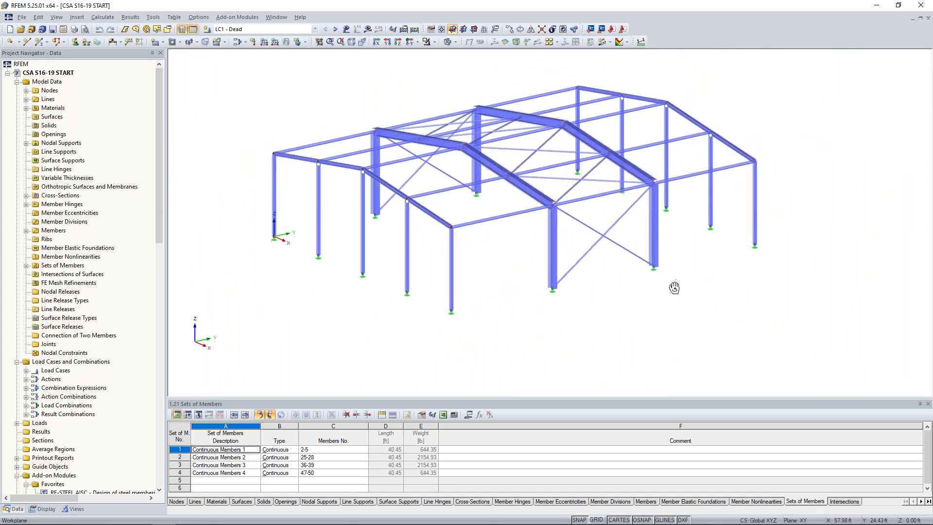
double_click(407, 302)
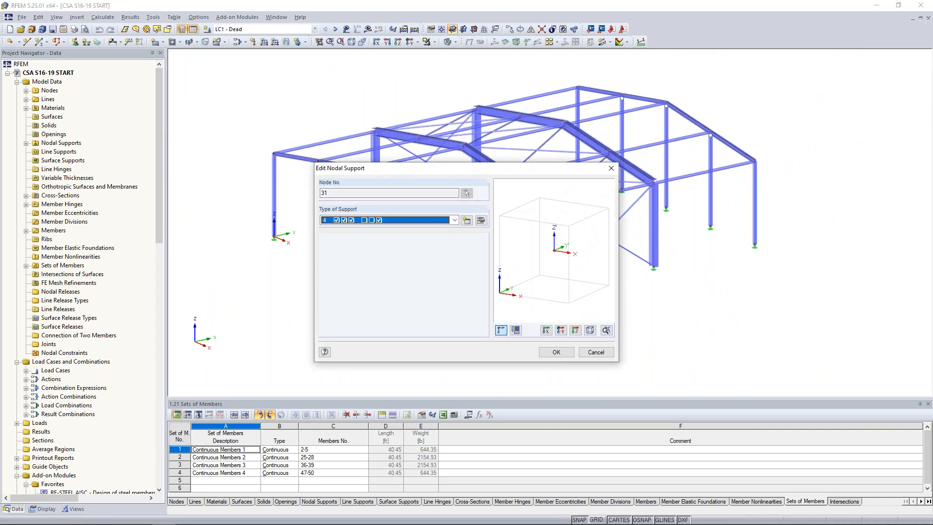
click(480, 220)
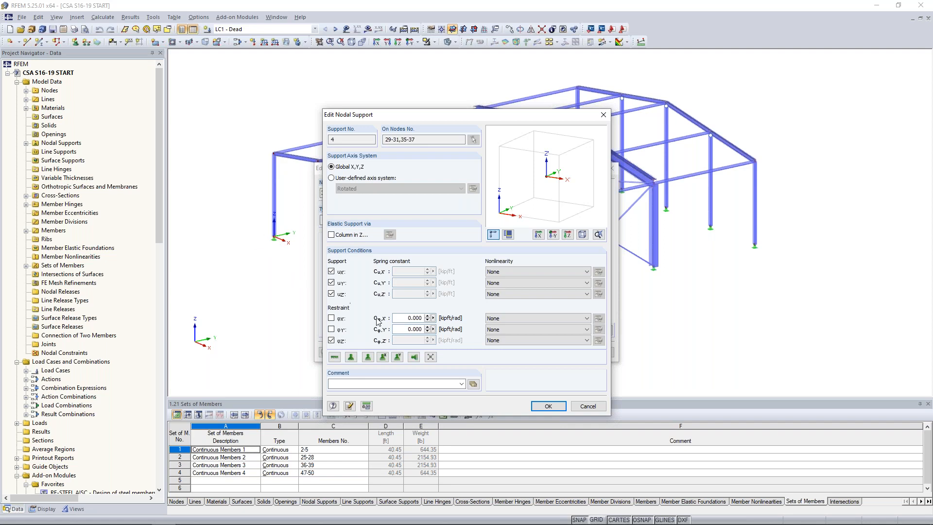
click(588, 405)
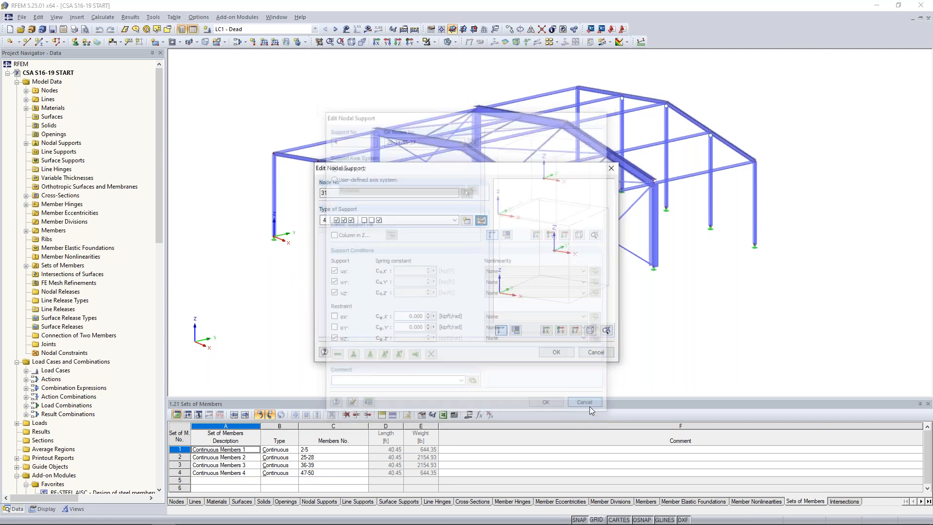
click(596, 354)
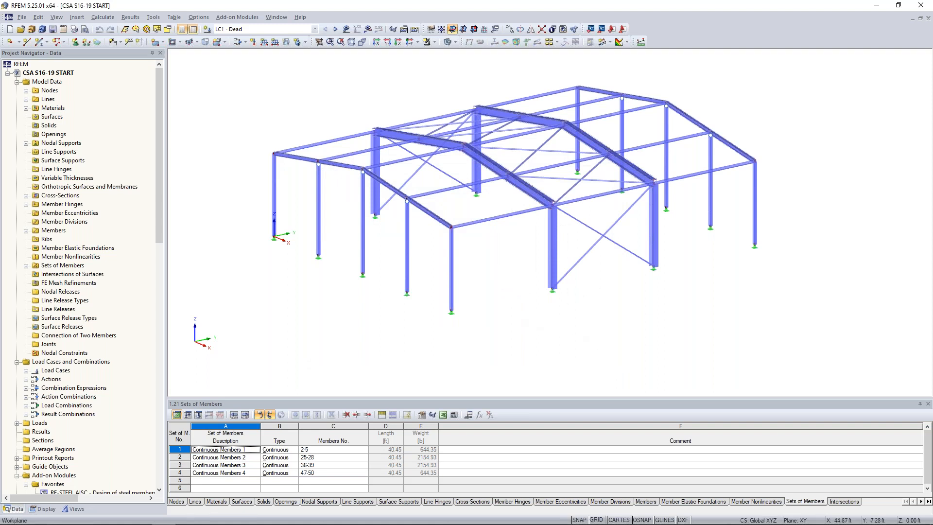
Review the Dead, Snow, Wind X and Wind Y load cases and the available action categories, leaving Wind Y categorized as Wind
ctrl+middle_drag(509, 302, 488, 315)
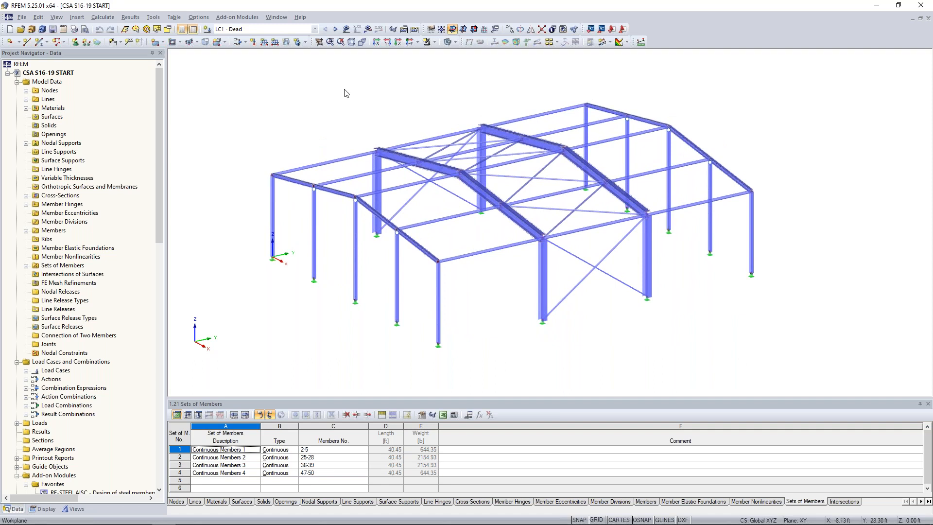
click(237, 42)
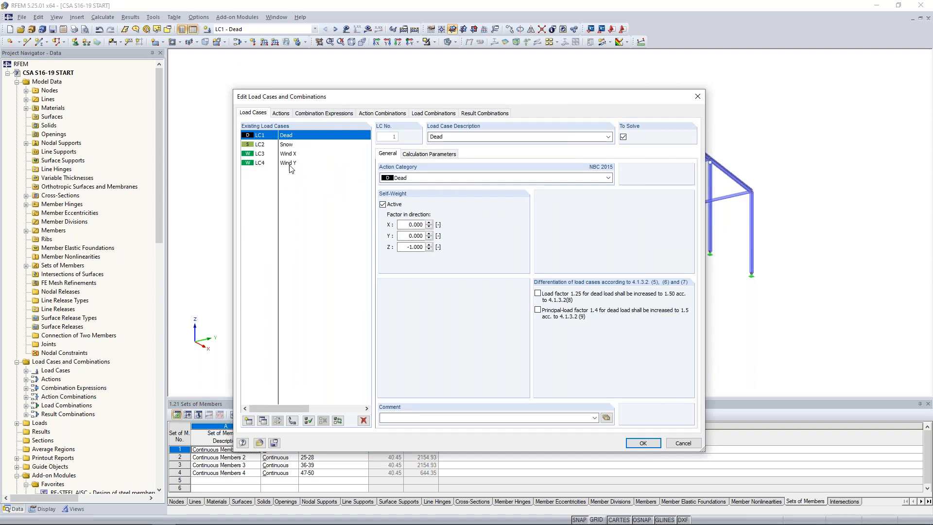
click(292, 146)
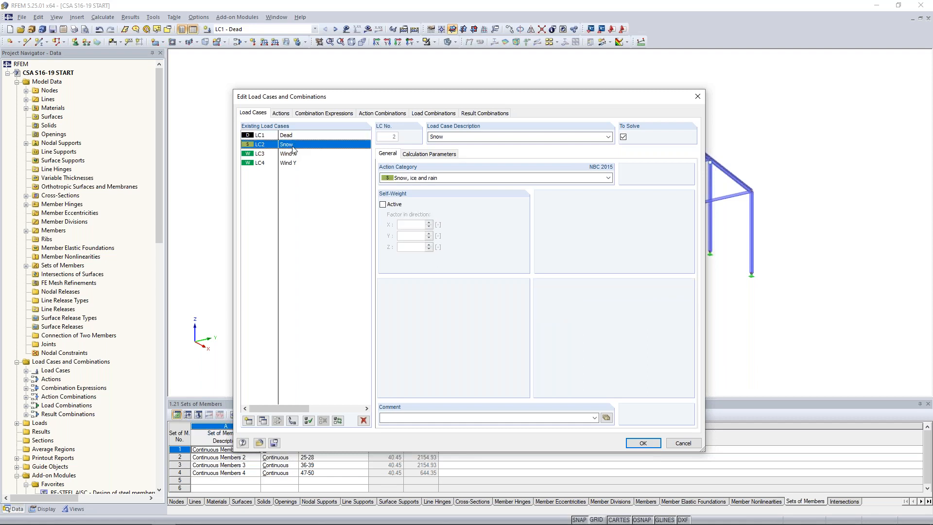
click(293, 155)
click(293, 167)
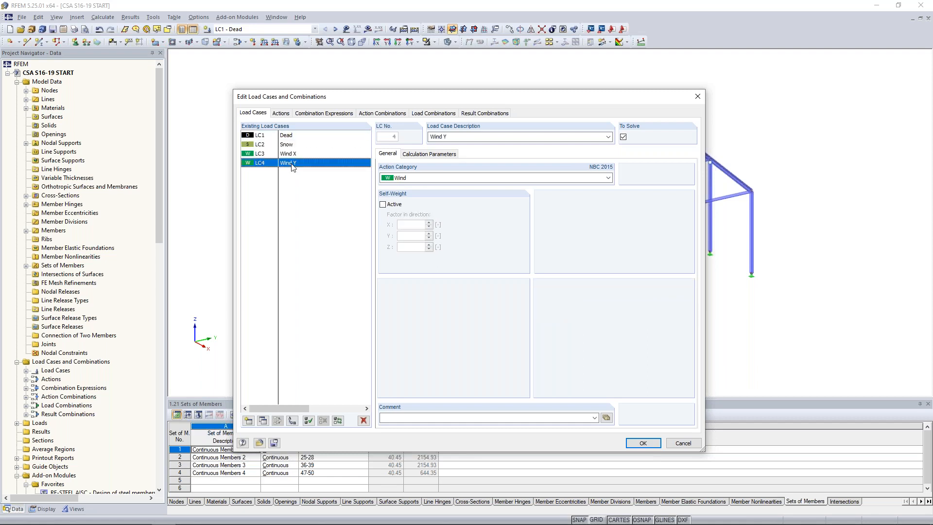
click(401, 178)
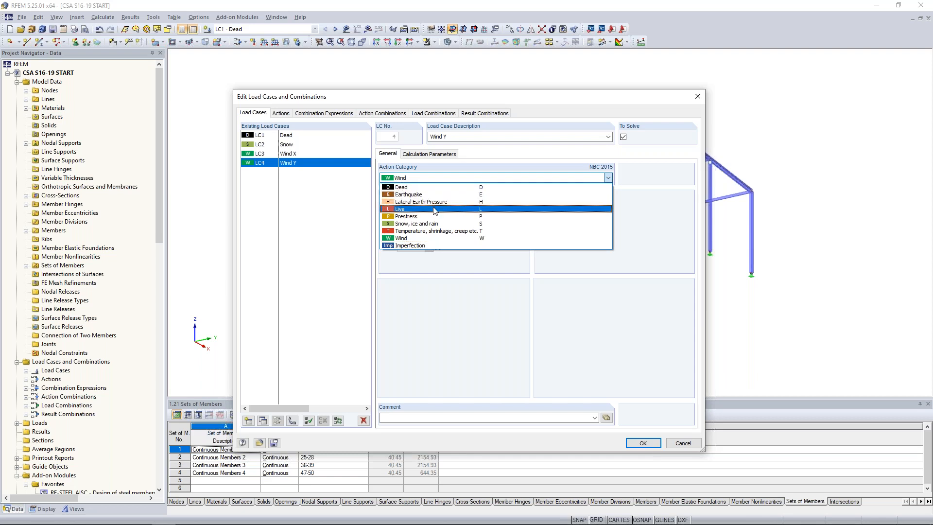
click(401, 238)
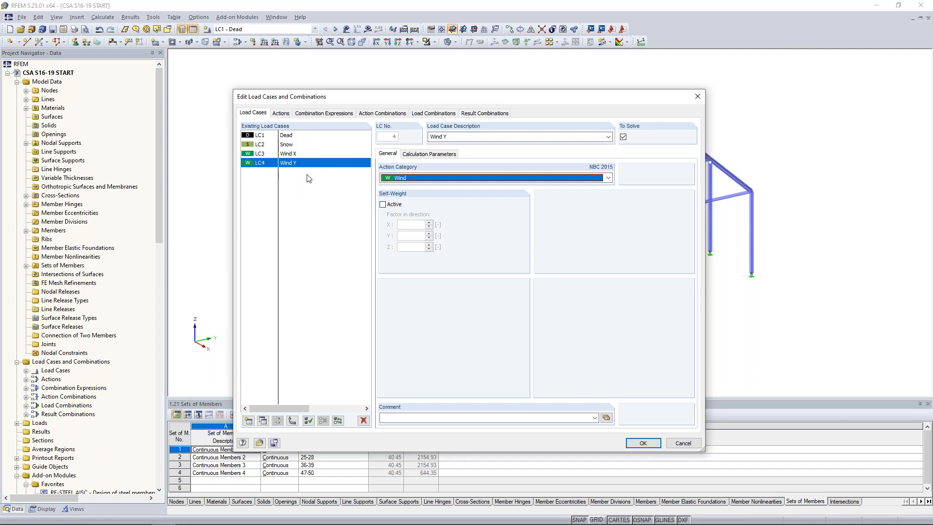
click(679, 443)
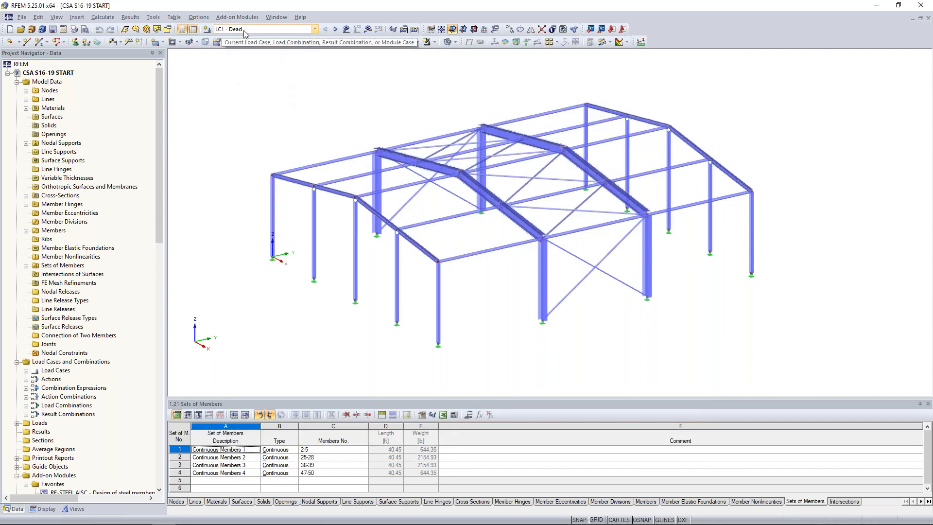
Display the Dead load case's loads and show its generated rafter member loads as the original roof area load
click(346, 29)
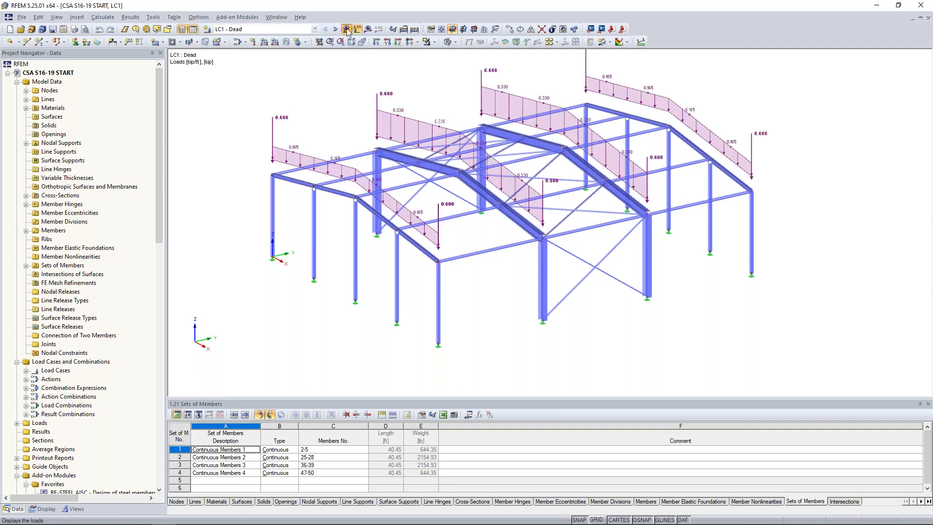
right_click(290, 149)
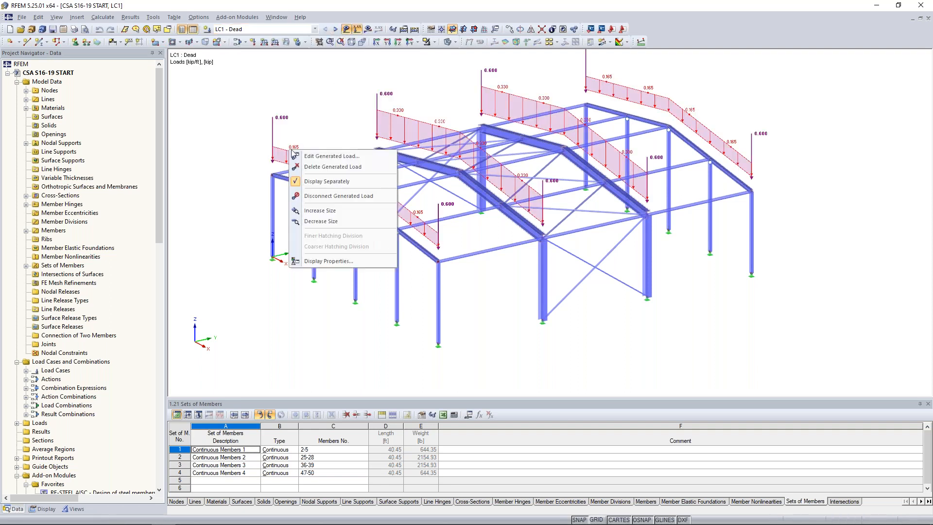
click(311, 181)
middle_drag(273, 209, 352, 225)
click(297, 208)
middle_drag(298, 208, 251, 204)
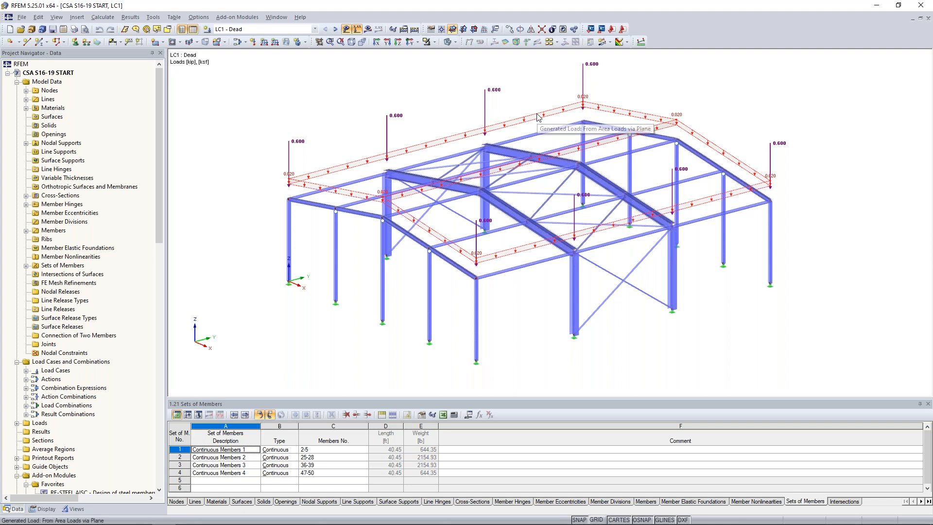
Locate the load generator that creates member loads from area loads via plane
click(153, 18)
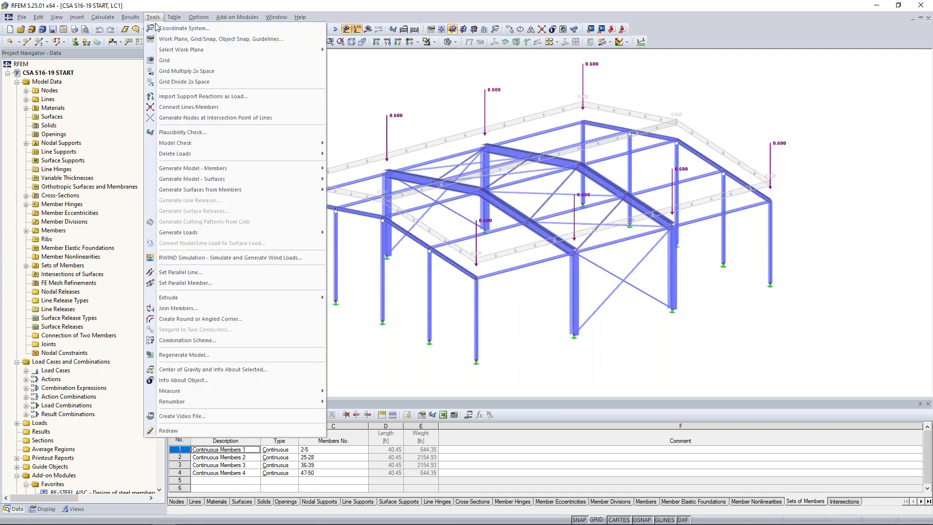
mouse_move(194, 233)
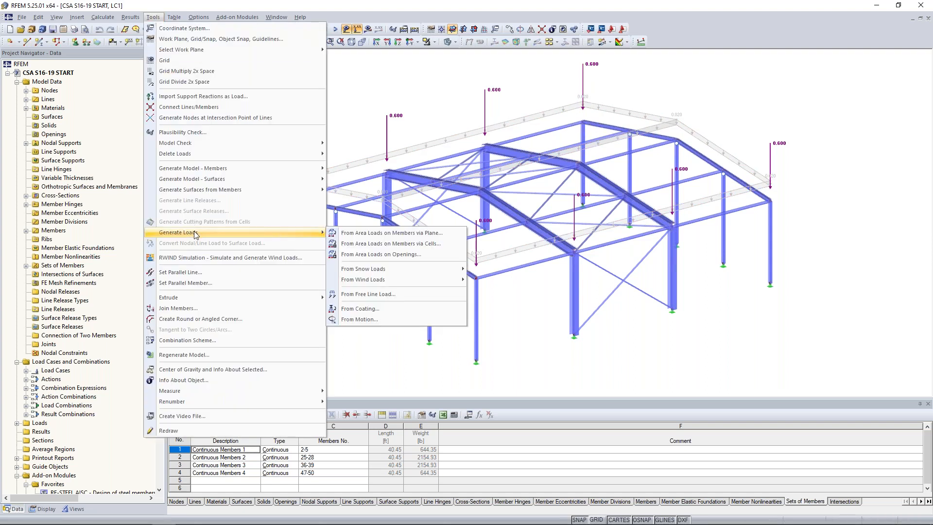
click(371, 233)
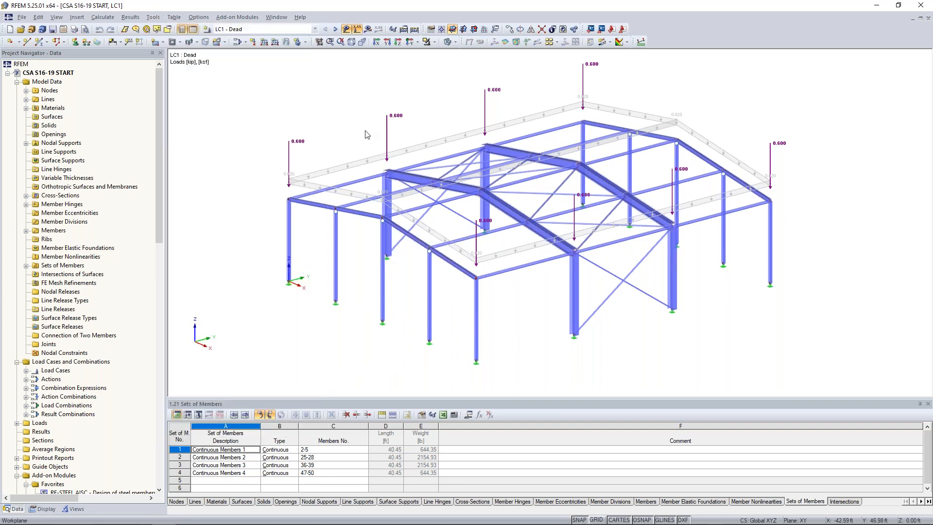
Review the Dead roof area load's direction, magnitude, corner nodes and excluded parallel members, leaving its settings unchanged
double_click(355, 164)
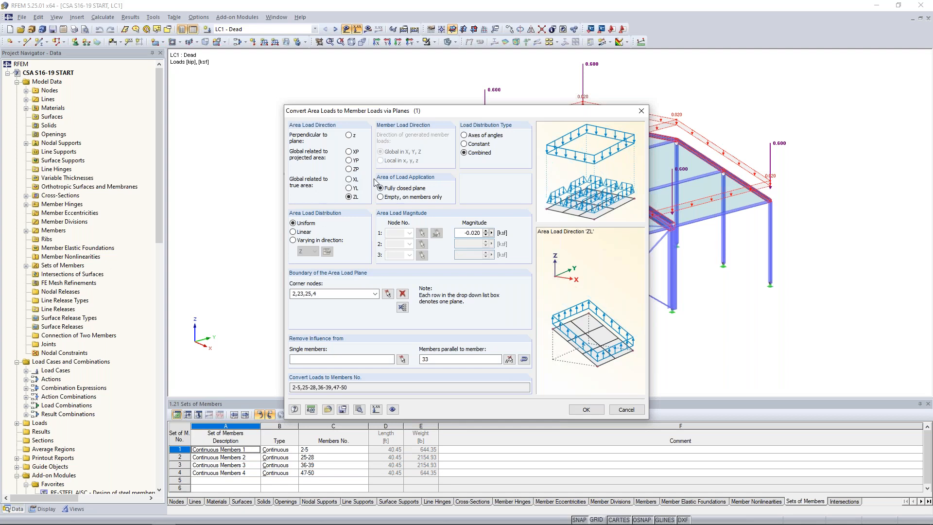
click(387, 294)
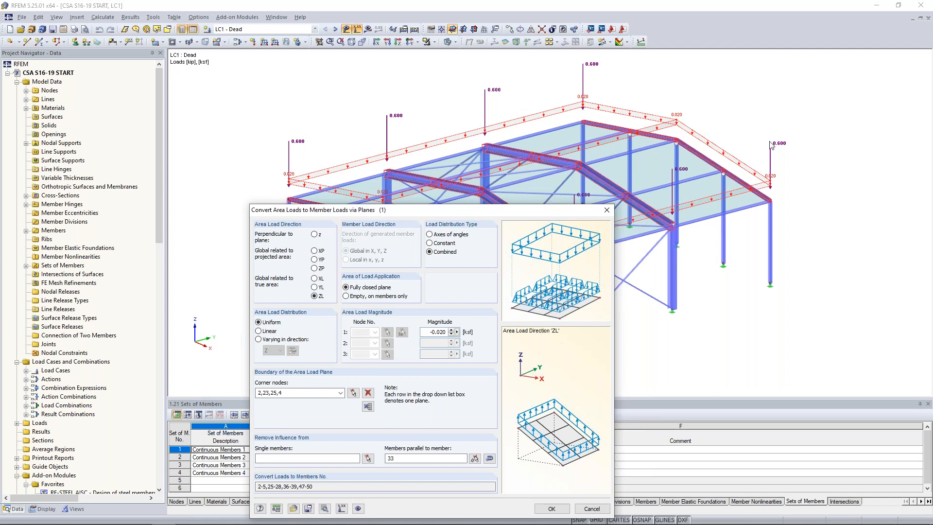
drag(531, 210, 549, 298)
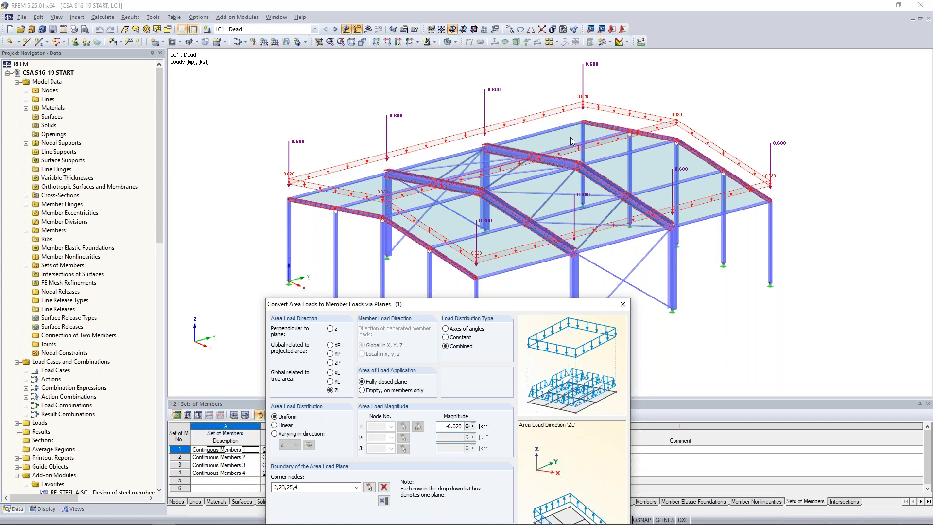
drag(535, 304, 539, 84)
click(453, 331)
text(33)
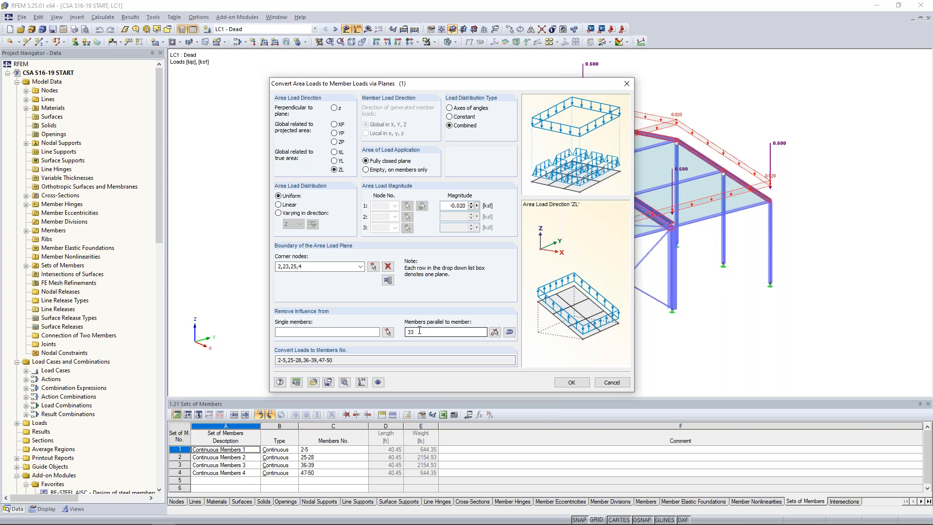
click(612, 382)
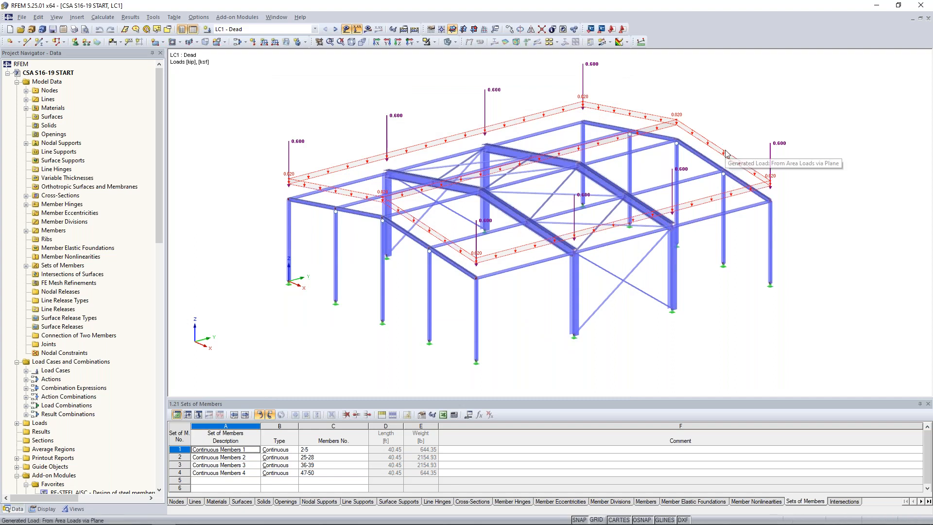
Show the Dead roof area load as distributed member loads on the rafters and examine them
right_click(727, 153)
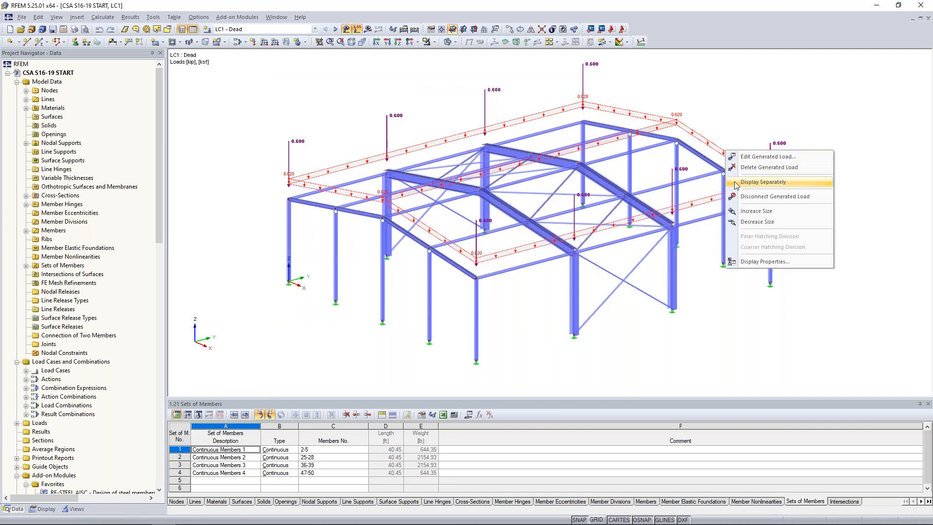
click(760, 182)
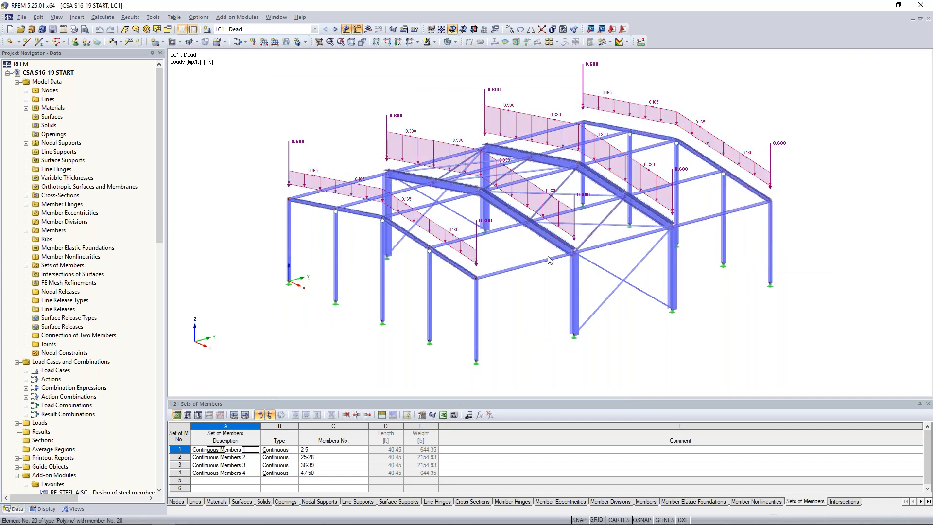
ctrl+middle_drag(514, 307, 453, 289)
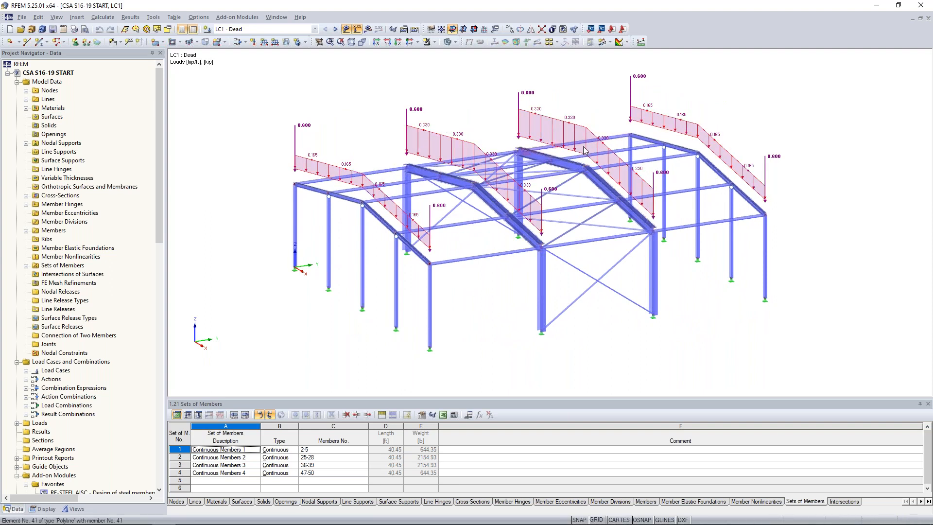
Switch to the Snow load case and show its generated member loads as the original roof area load
click(335, 29)
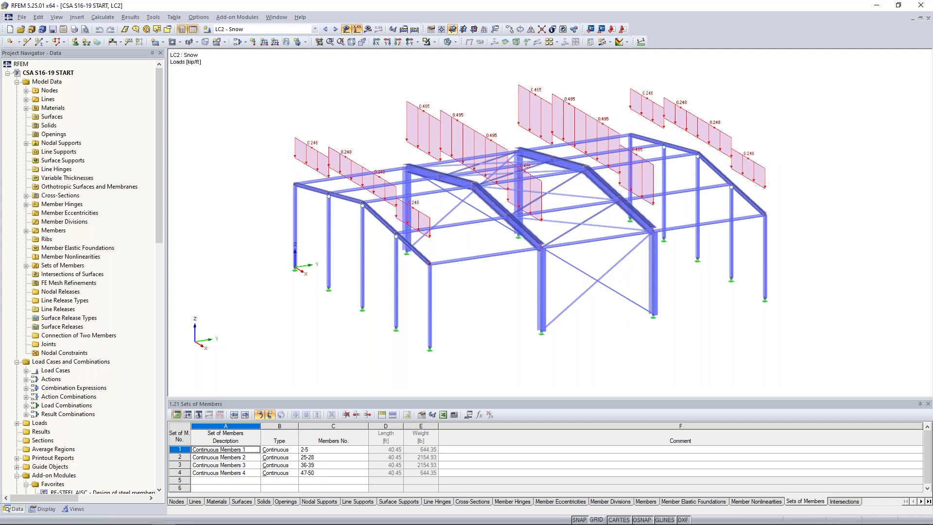
right_click(467, 125)
click(497, 161)
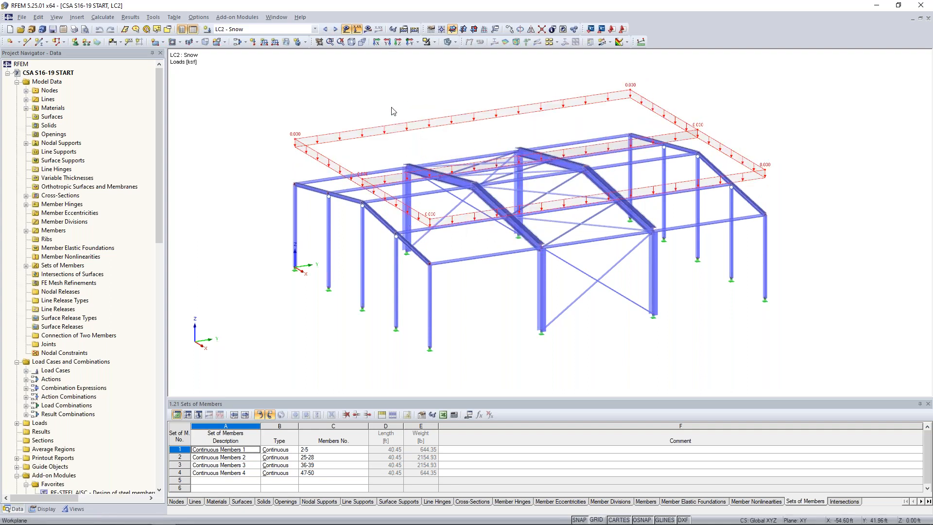
Review the Snow area load's projected direction, magnitude and boundary plane, leaving its settings unchanged
double_click(386, 129)
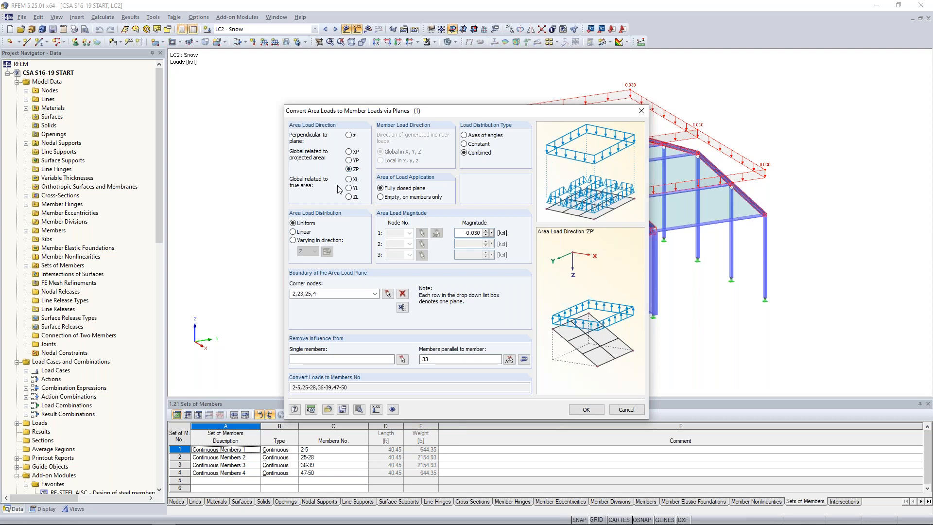
drag(494, 111, 443, 199)
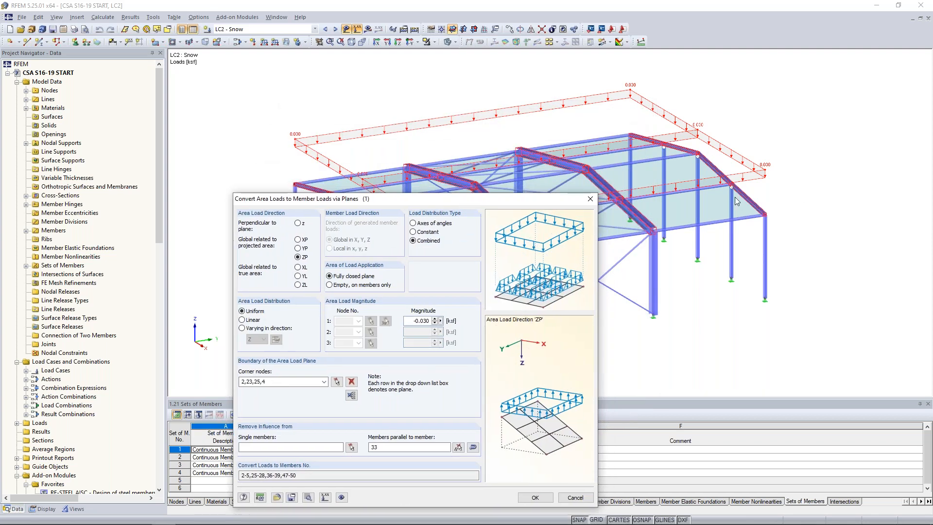
drag(516, 196, 537, 79)
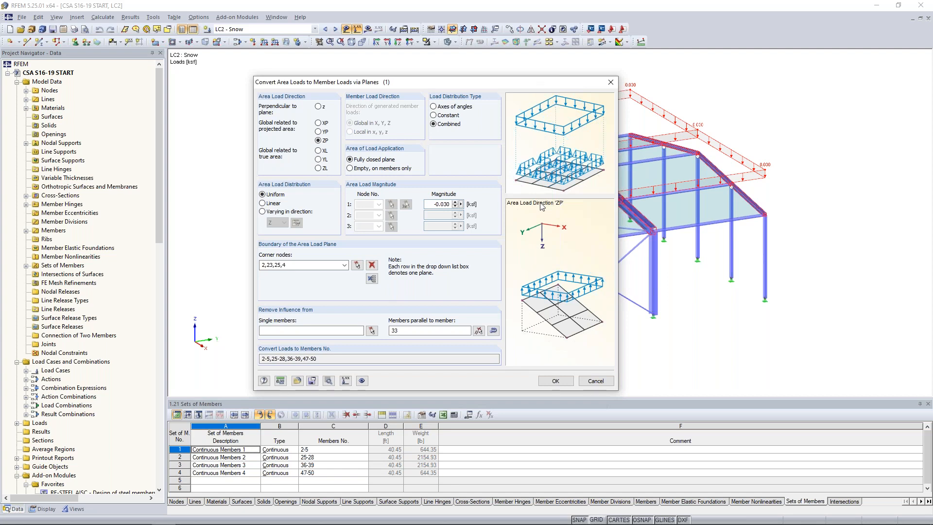
click(604, 381)
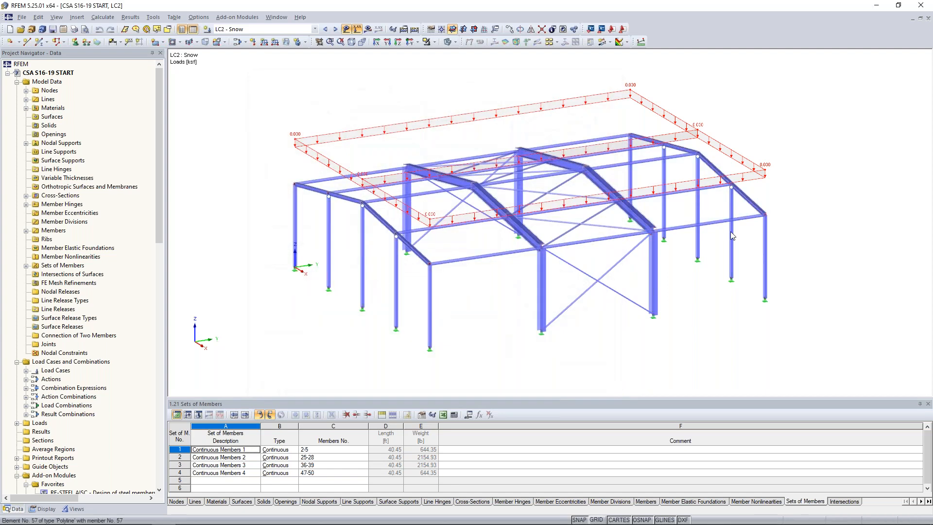
Show the Snow area load as distributed member loads on the rafters, and switch the displayed loads to the Wind X load case
right_click(733, 154)
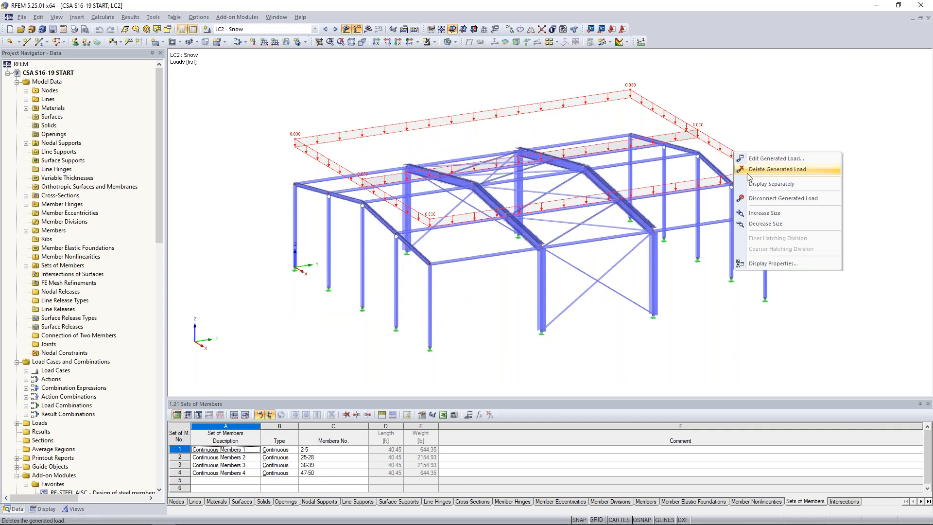
click(768, 183)
mouse_move(729, 326)
ctrl+middle_down()
mouse_move(589, 260)
mouse_move(757, 304)
mouse_move(721, 311)
ctrl+middle_up()
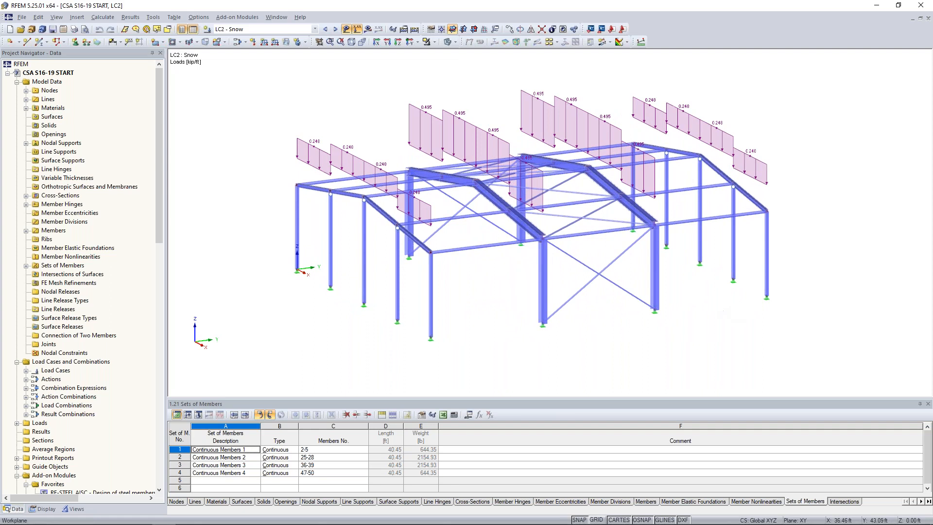
click(335, 29)
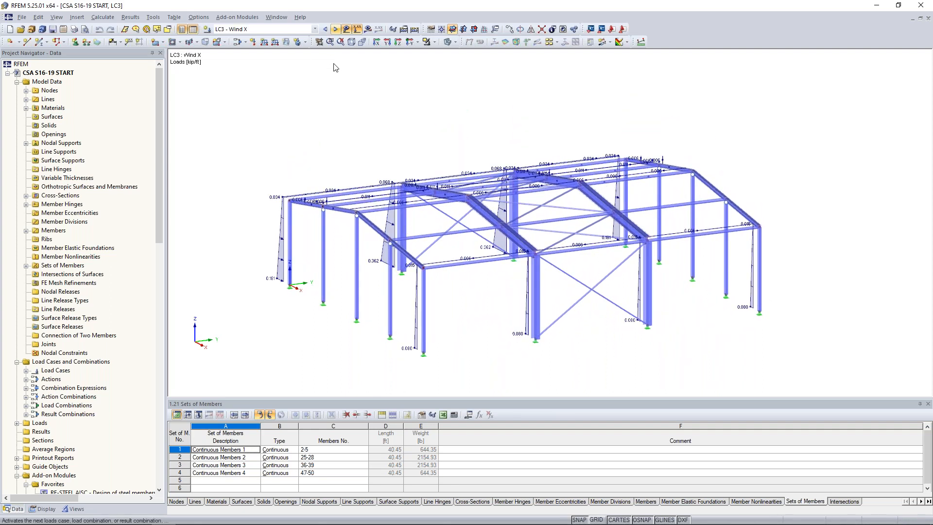
Examine the Wind X member loads on the frame, and switch to the Wind Y load case to inspect its member loads
ctrl+middle_drag(339, 114, 444, 158)
middle_drag(357, 129, 365, 115)
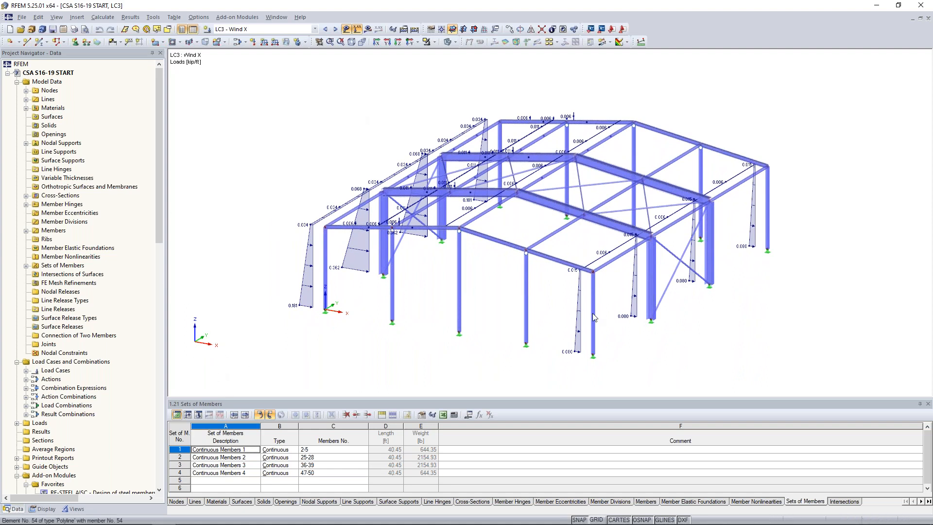
ctrl+middle_drag(275, 332, 314, 340)
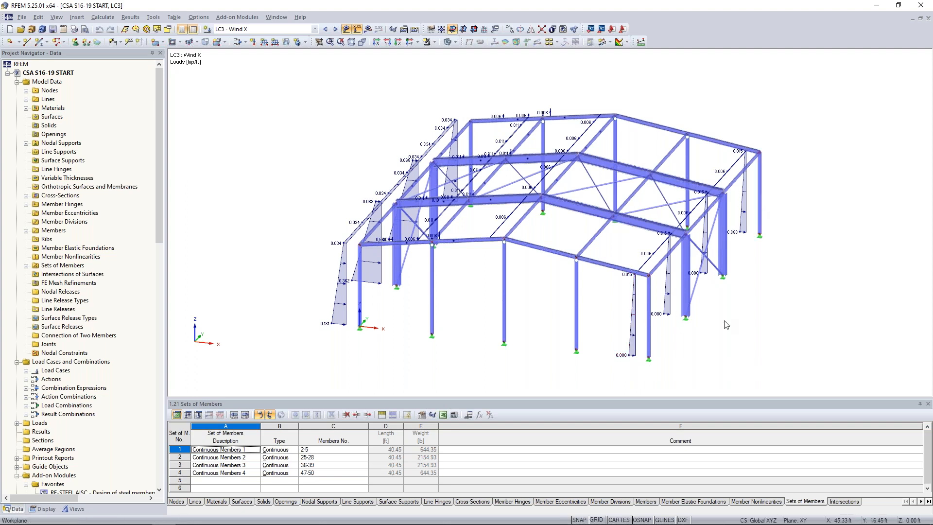
click(335, 30)
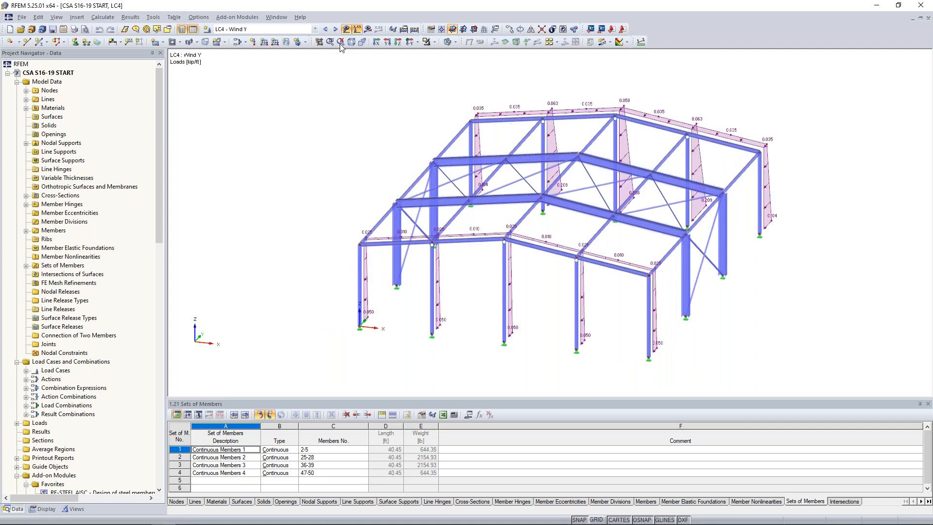
ctrl+middle_drag(773, 283, 681, 304)
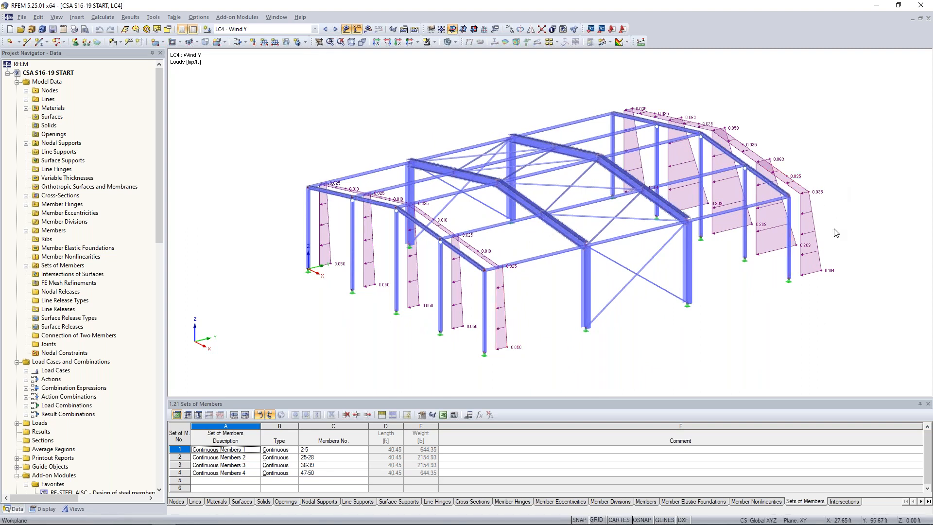
mouse_move(488, 268)
Review the model's general data and the available load combination standards, keeping NBC 2015 and discarding any changes
right_click(55, 76)
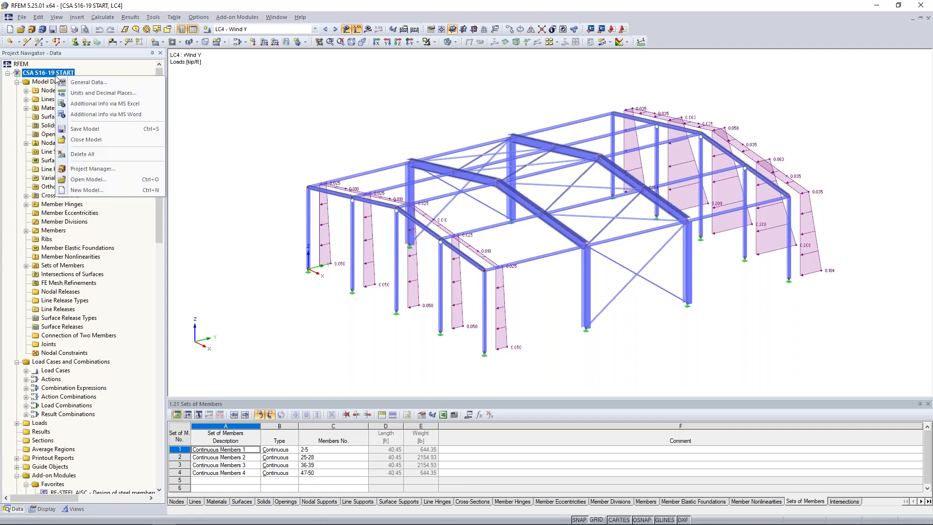
click(89, 83)
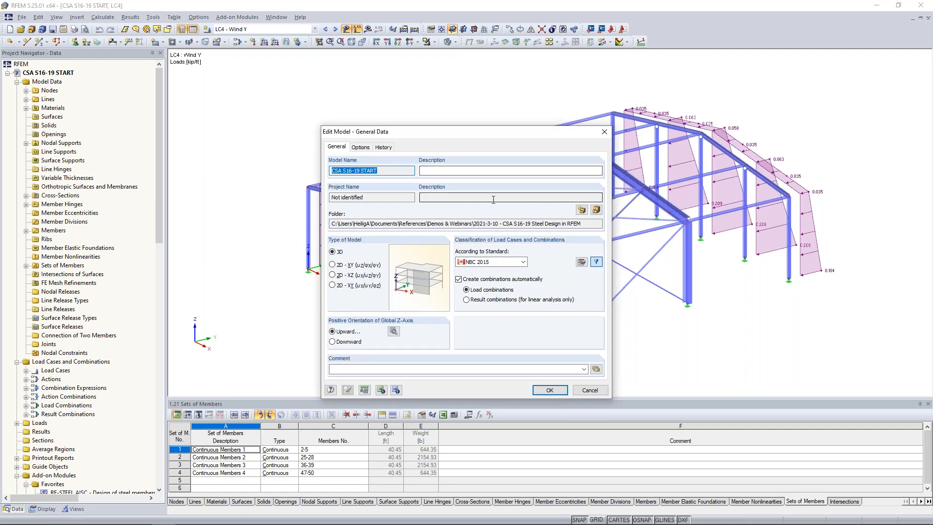
drag(509, 132, 520, 81)
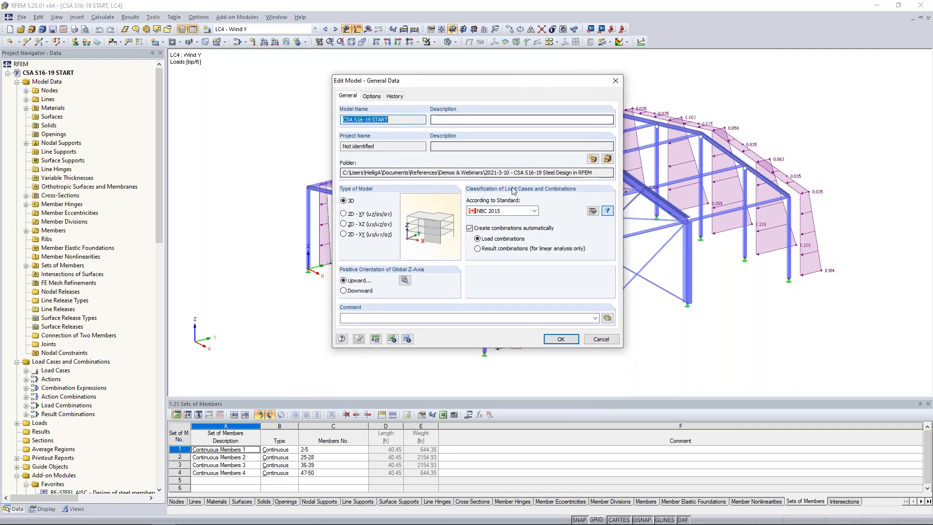
click(516, 211)
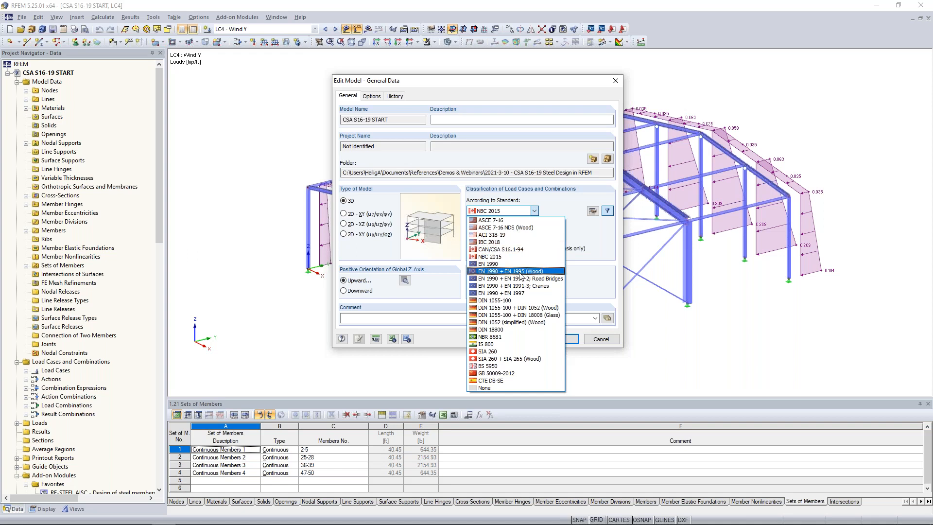
click(603, 248)
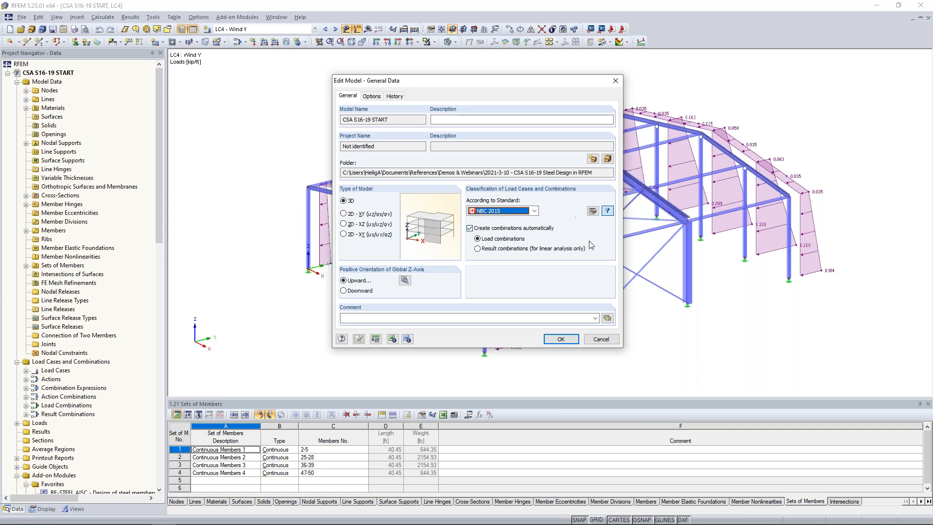
click(599, 340)
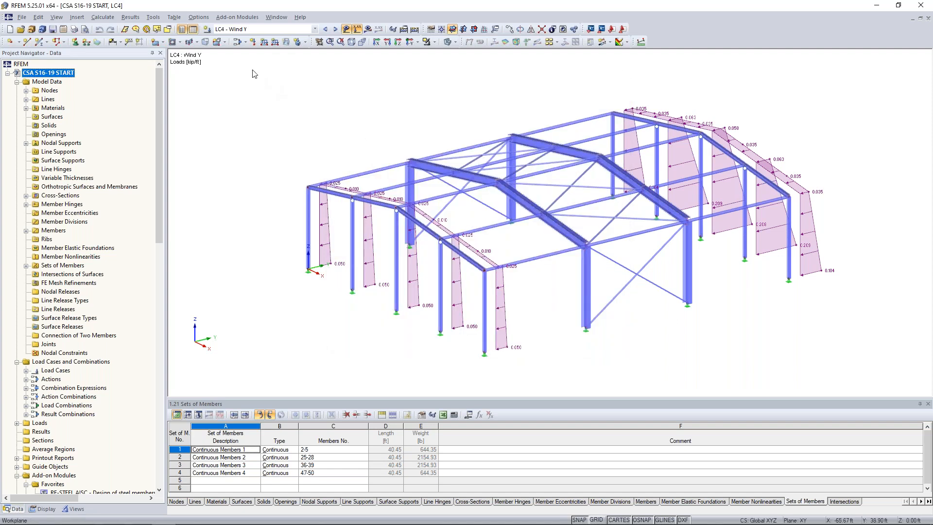
Review the NBC 2015 combination equations behind the Limit State of Strength combination expression CE1
click(237, 42)
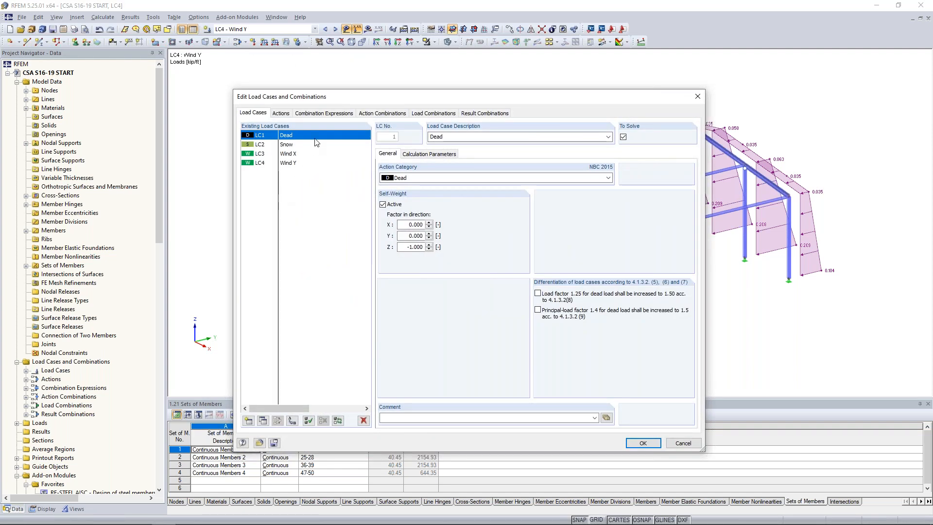
click(322, 114)
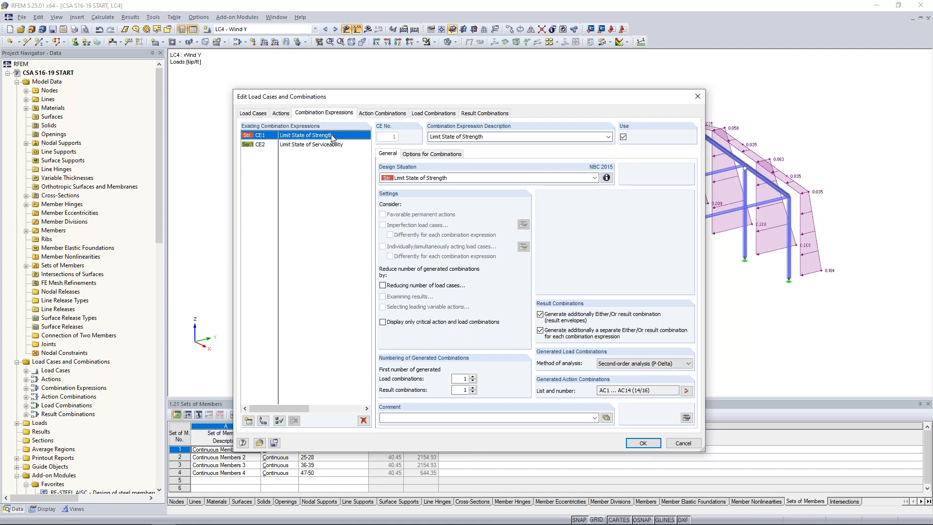
click(607, 178)
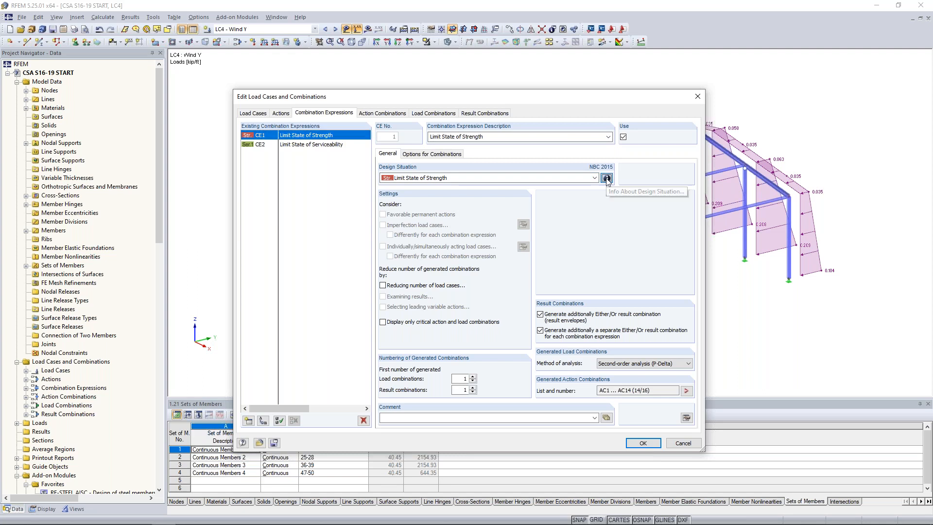
drag(554, 134, 534, 153)
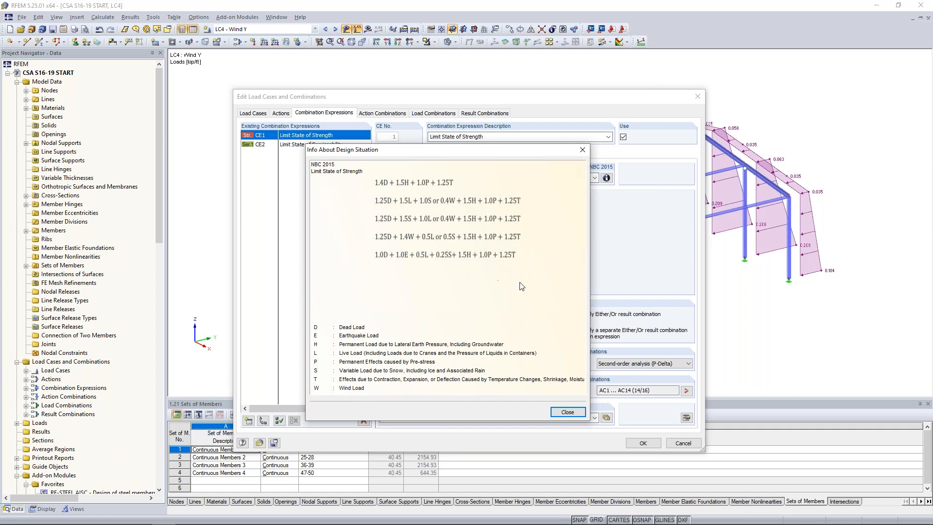
click(567, 412)
Review the design situation options for combination expression CE2 and the equation for Limit State of Serviceability, (1)
click(333, 146)
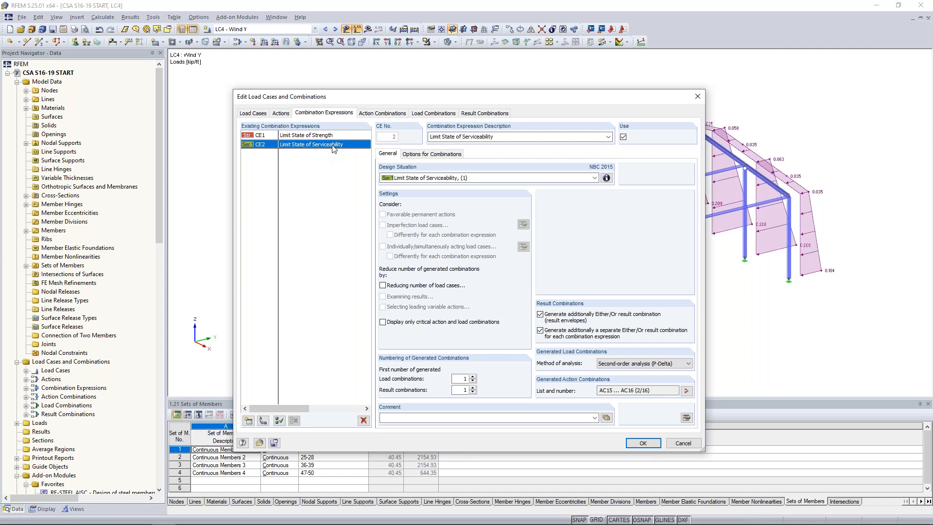
click(582, 179)
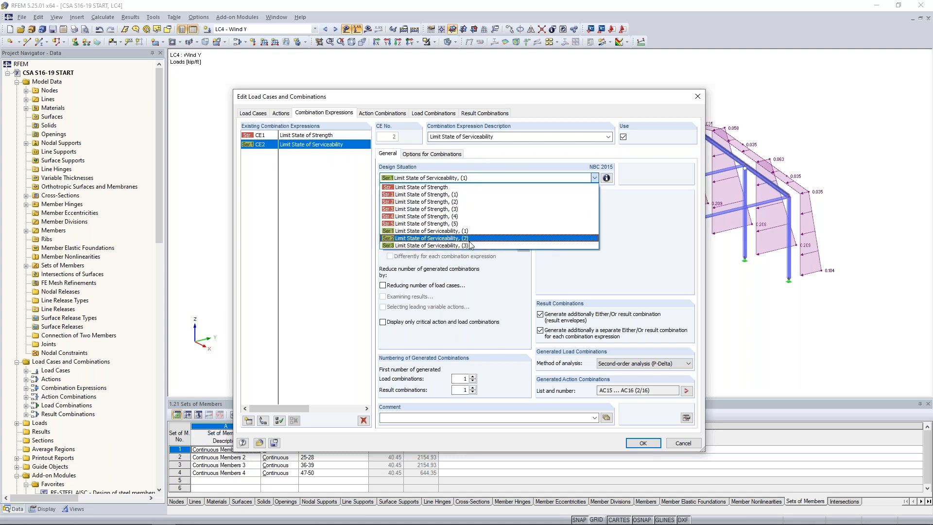
click(432, 230)
click(607, 178)
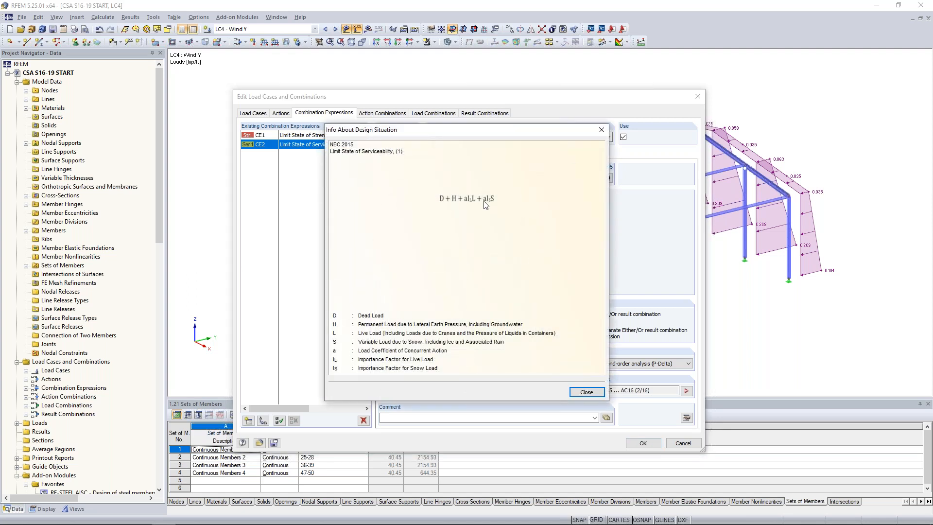
click(601, 130)
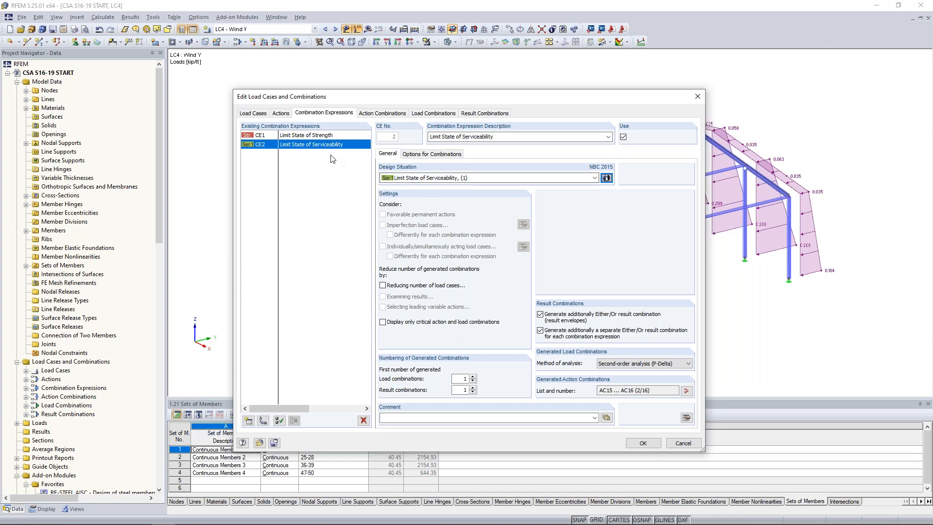
Examine the generated load combinations and their calculation parameters, including the method of analysis for CO1 and CO5
click(418, 115)
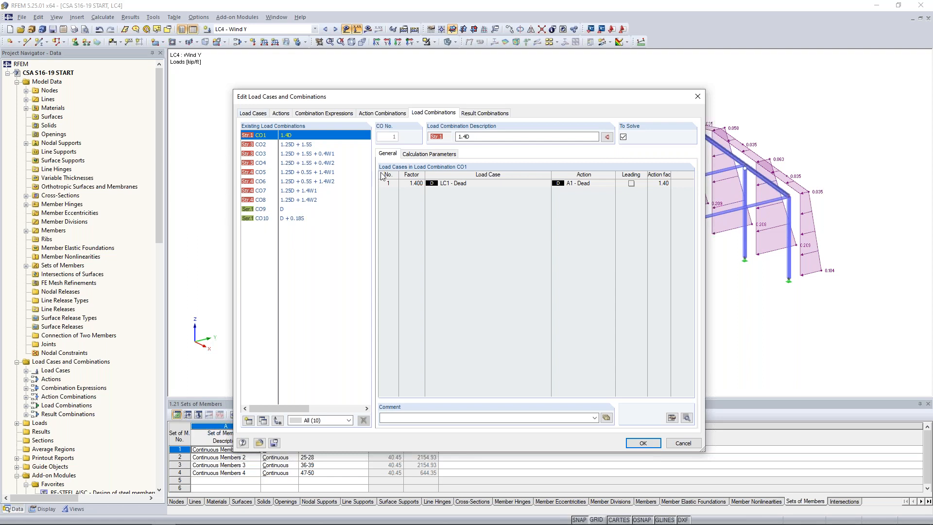
click(414, 154)
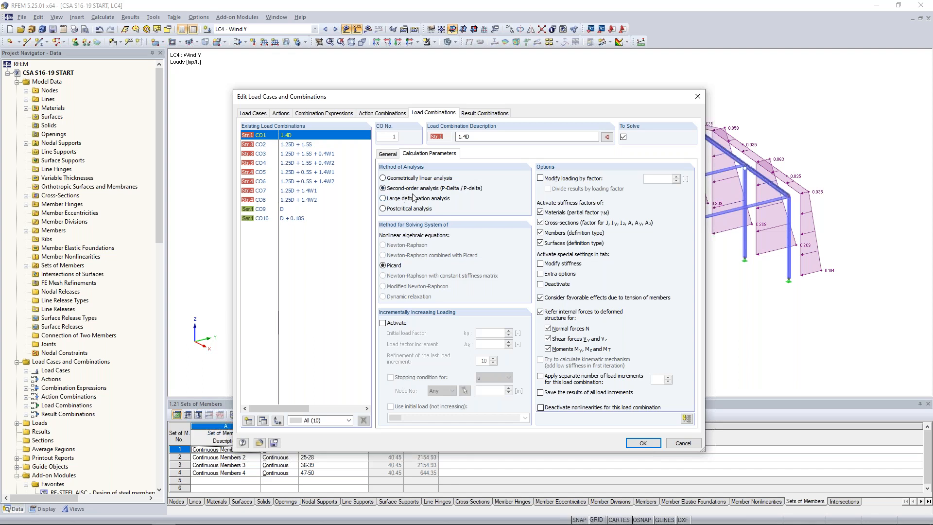
click(307, 164)
click(306, 173)
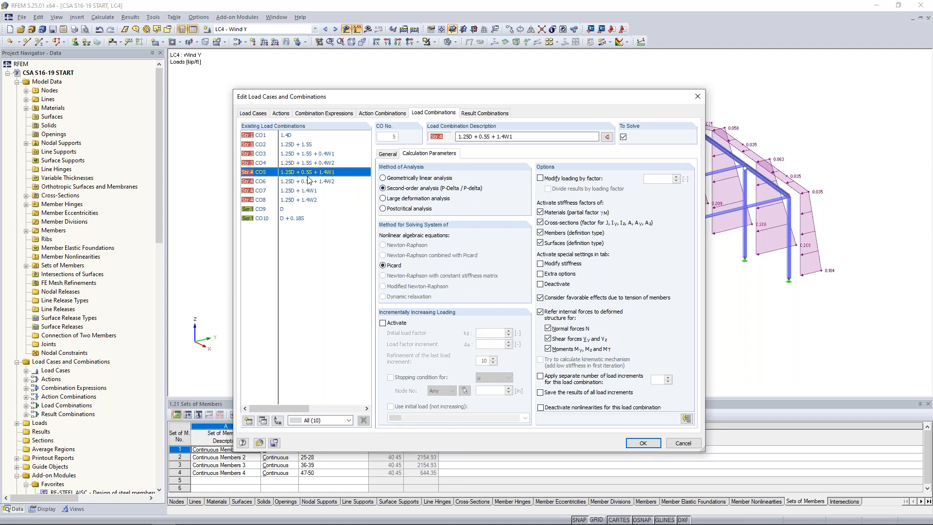
Review the loading included in result combinations RC1 and RC2, and close the load case settings without changes
click(469, 113)
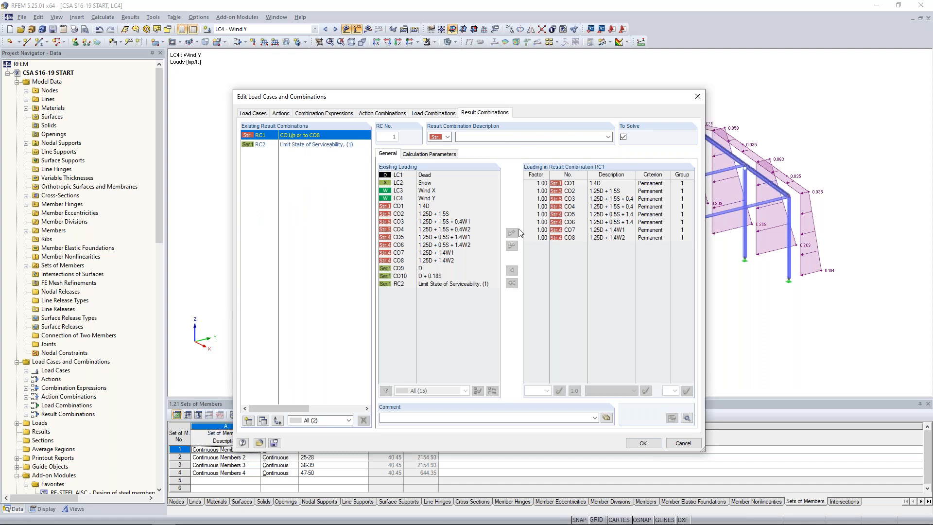
click(314, 145)
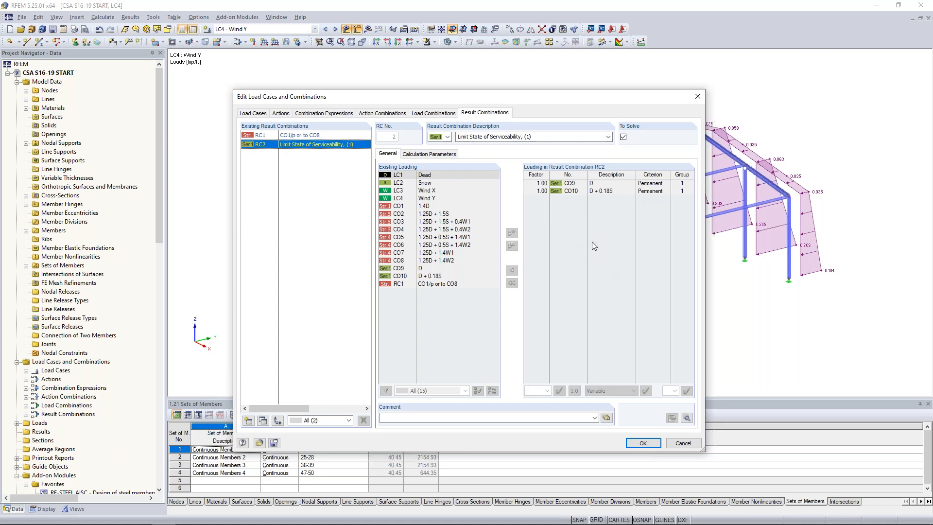
click(683, 443)
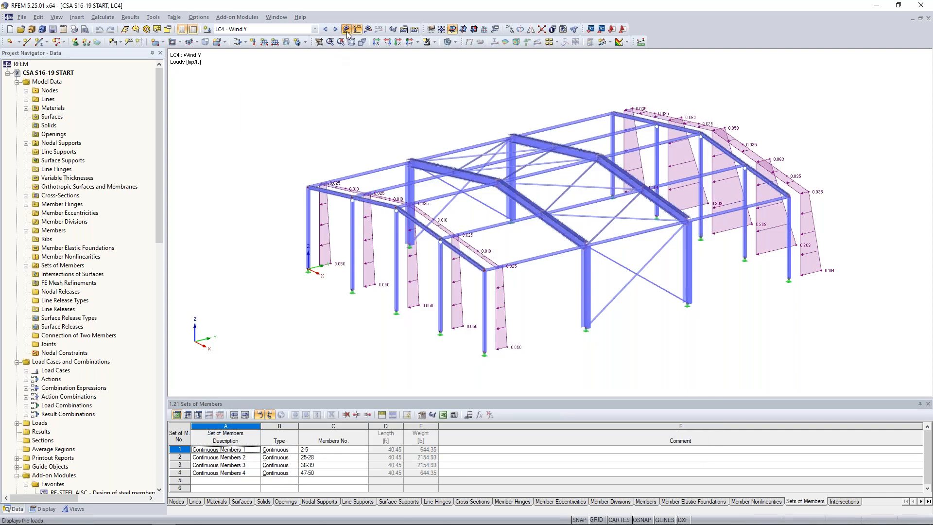
Hide the loads on the model, and switch to the PowerPoint slide show at the CSA S16:19 Stability Considerations slide
click(346, 30)
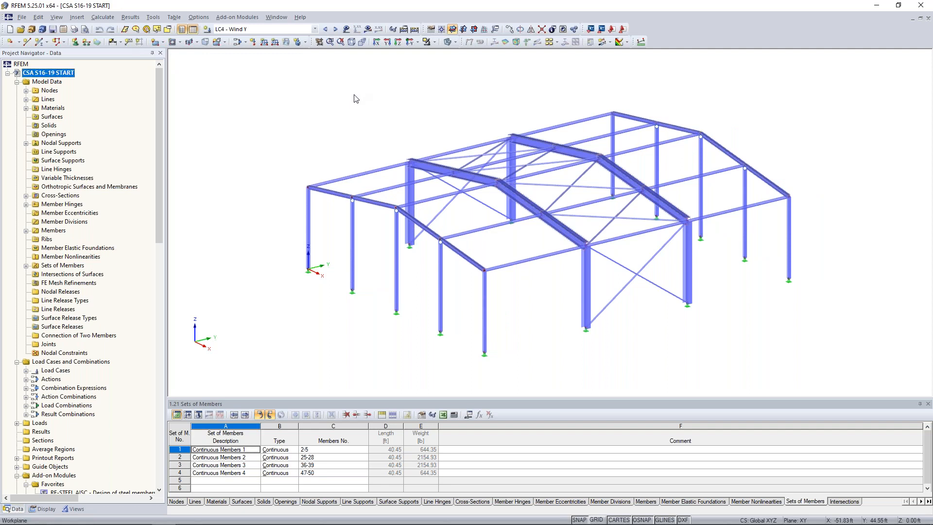
key(super+Tab)
click(173, 284)
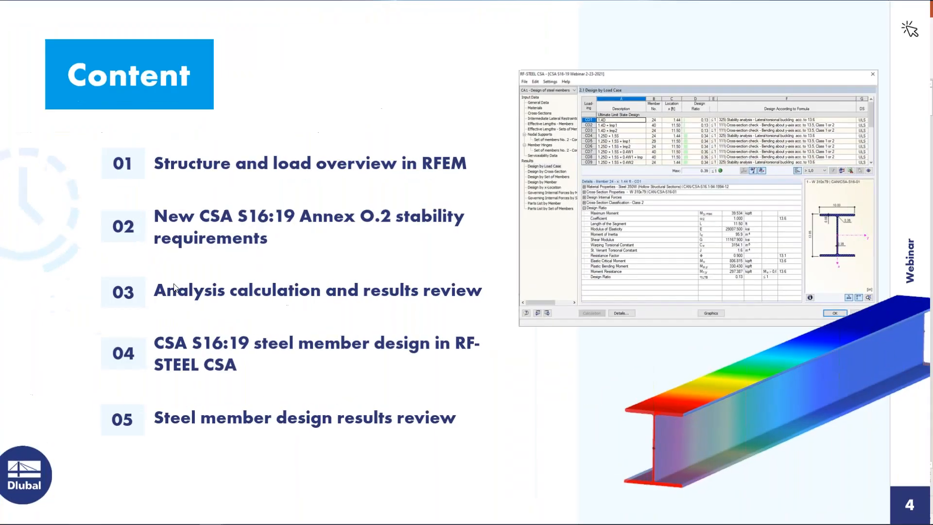
key(Right)
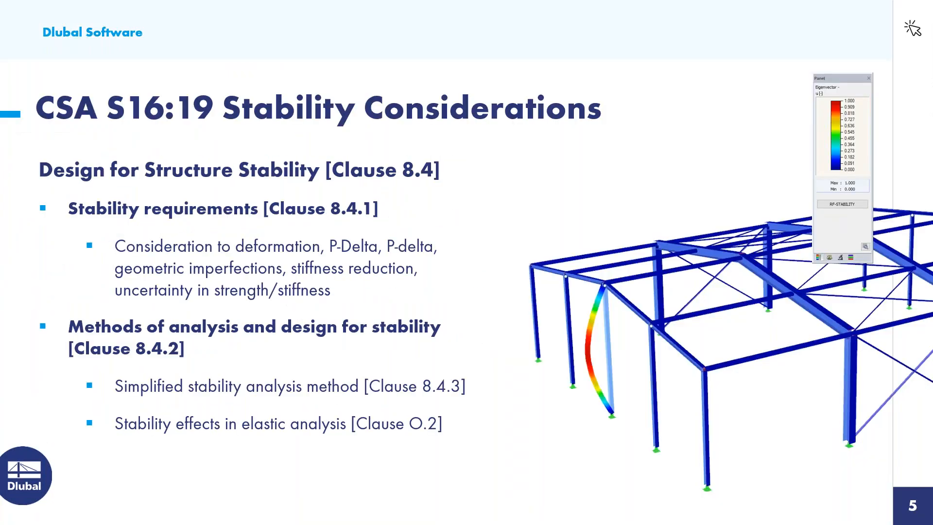
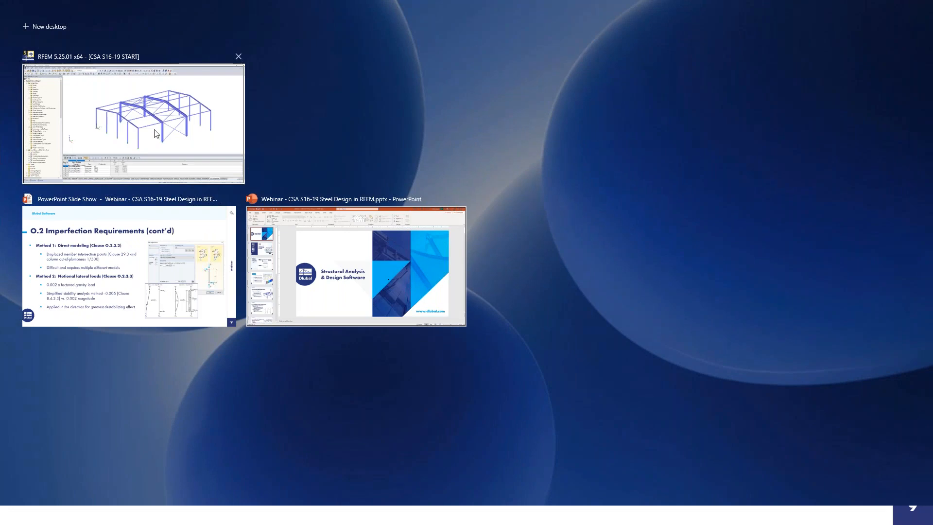
Switch back to RFEM, create load case Imp X with the Imperfection action category, and copy it as load case Imp Y
middle_drag(535, 275, 529, 250)
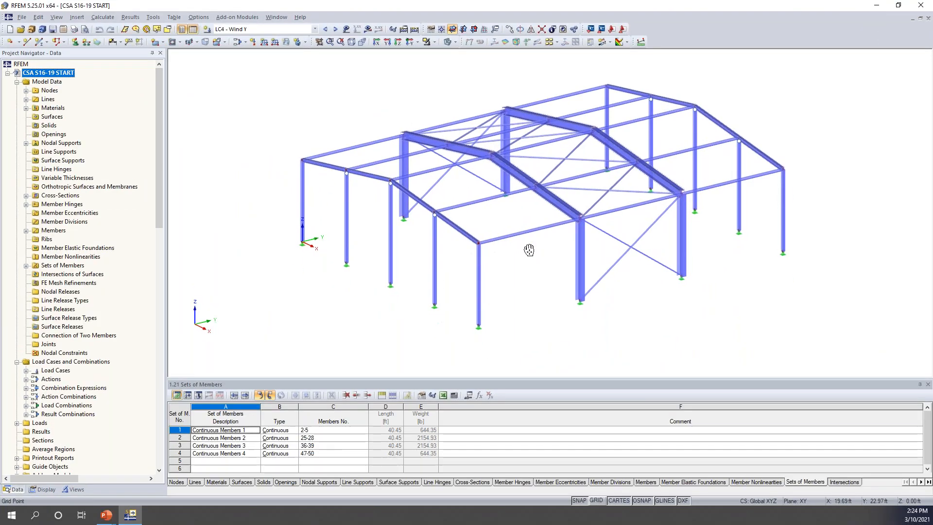
click(237, 42)
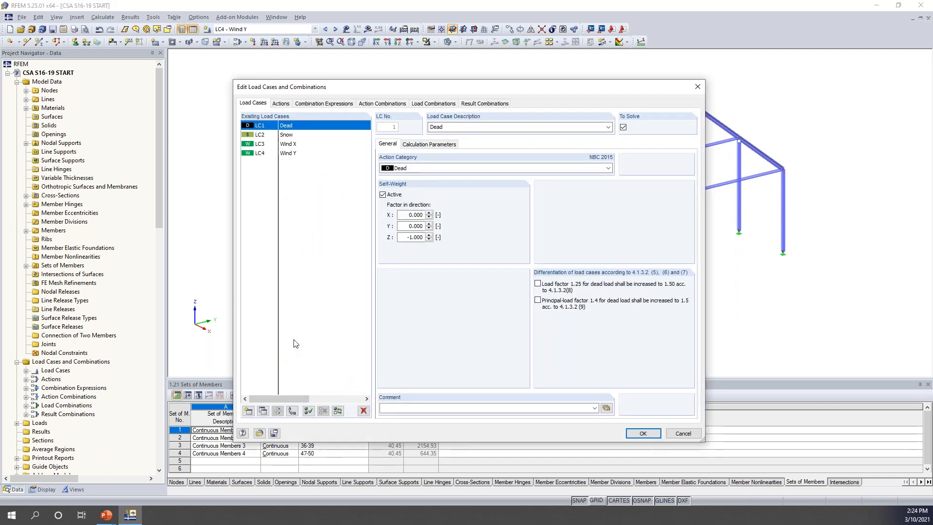
click(248, 410)
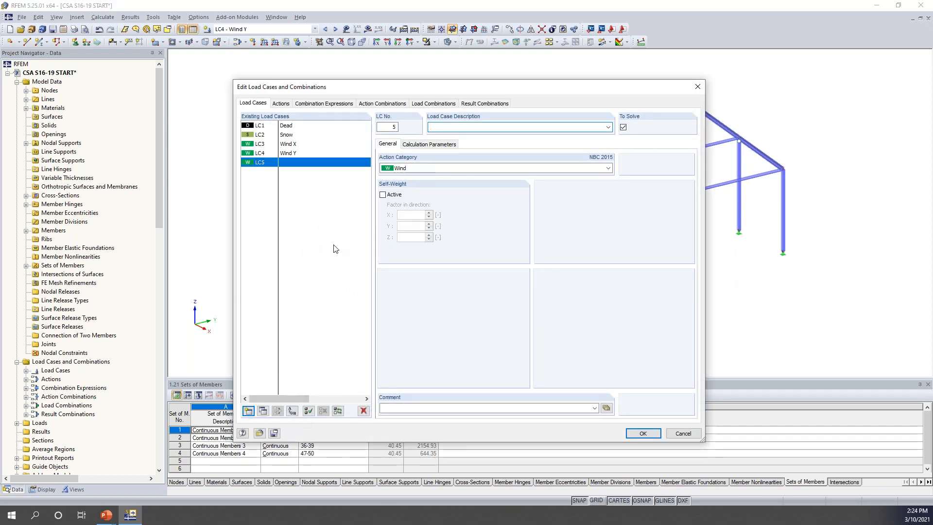
text(Imp X)
click(421, 169)
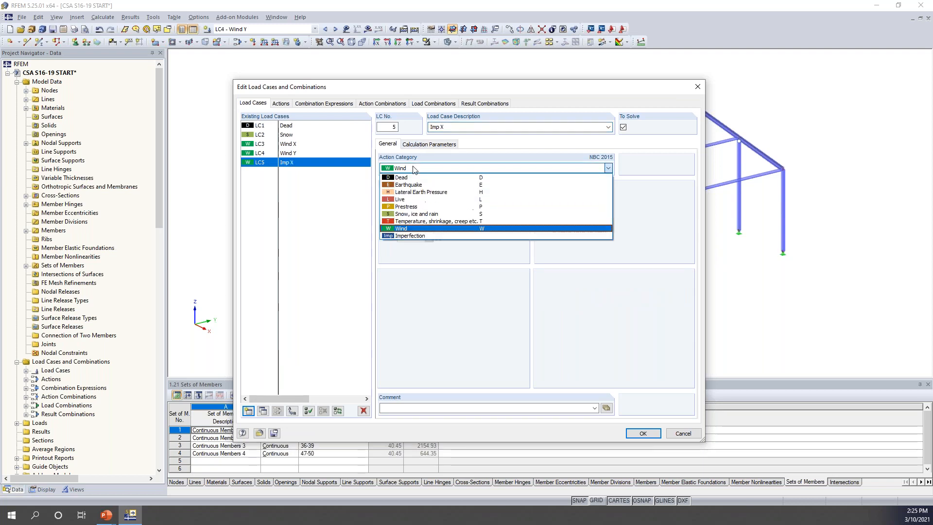
click(408, 236)
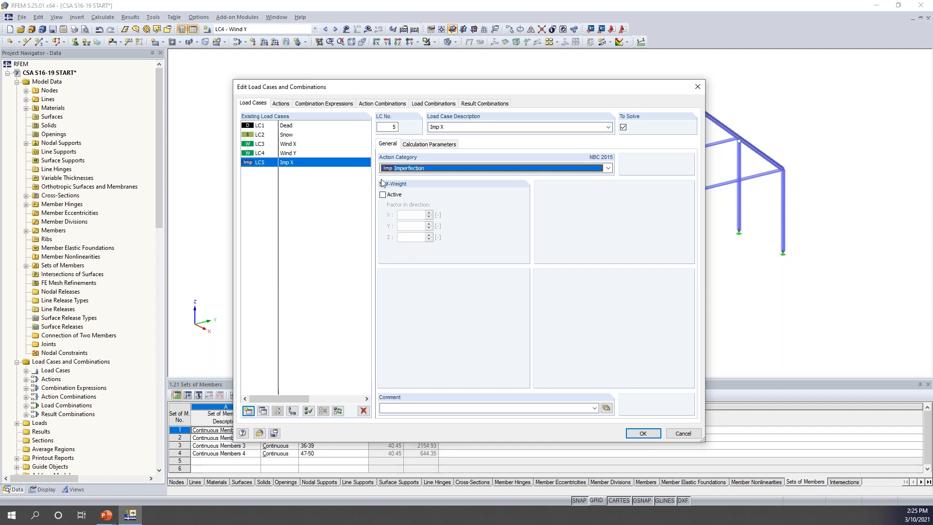
click(265, 410)
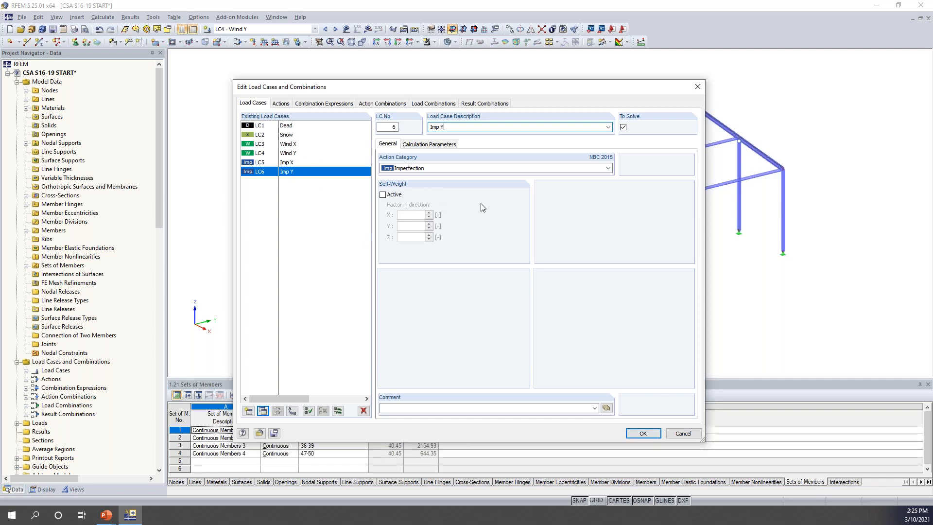
click(643, 434)
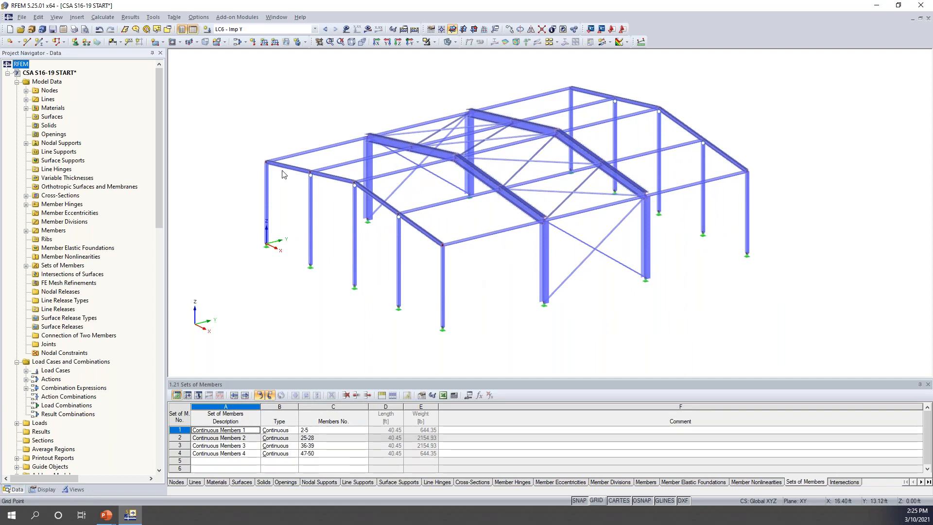
Make load case Imp X current and start a graphical member imperfection according to CSA S16:19 (current loading)
click(325, 30)
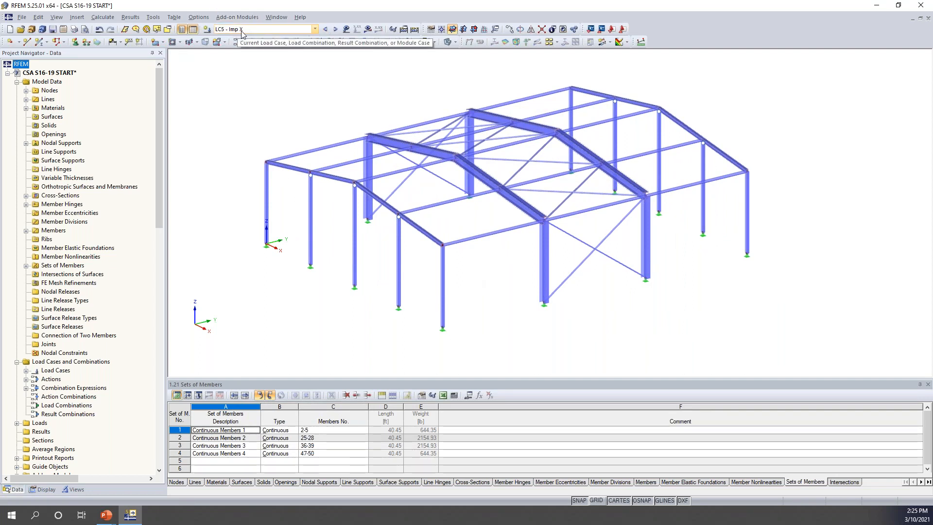
click(76, 18)
mouse_move(124, 39)
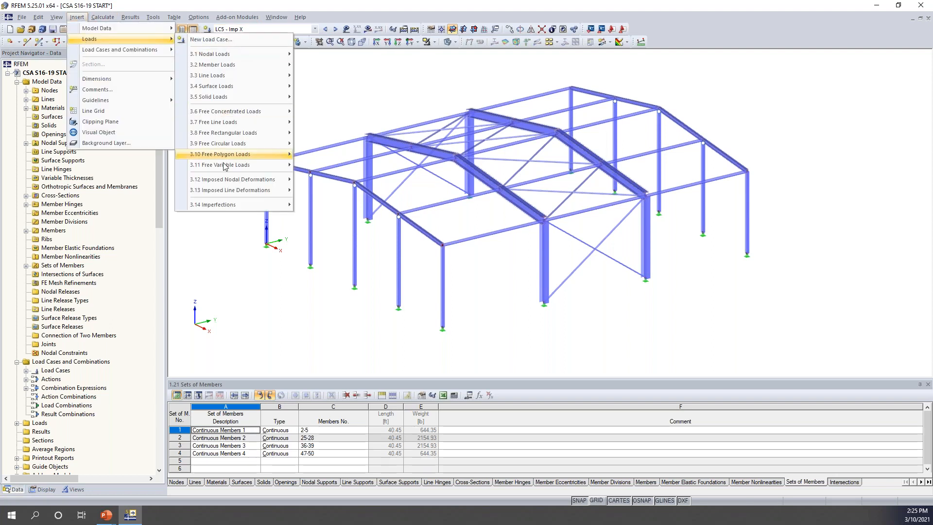
mouse_move(226, 210)
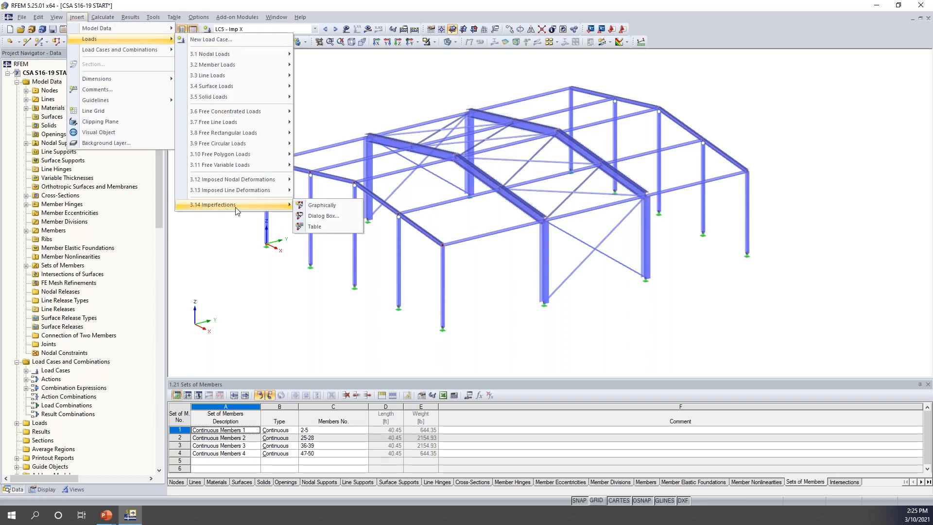
click(319, 206)
drag(520, 133, 539, 118)
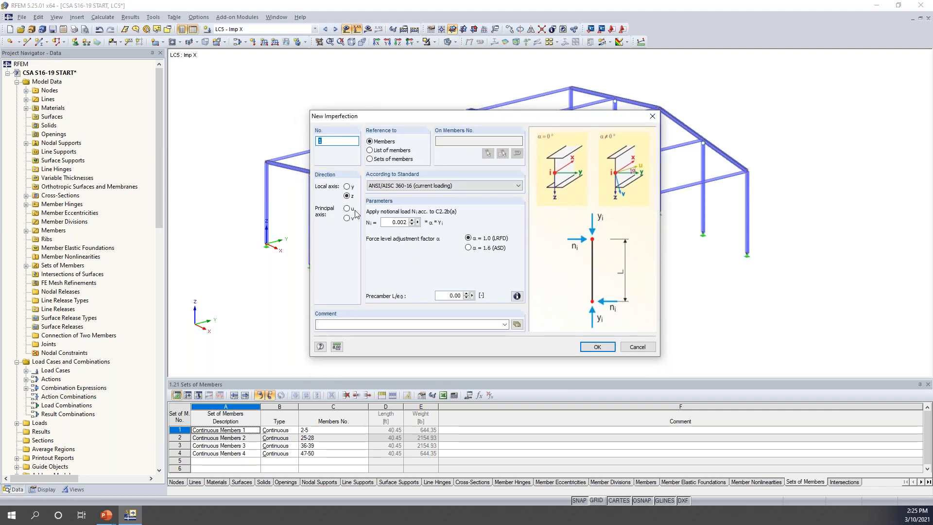
click(391, 189)
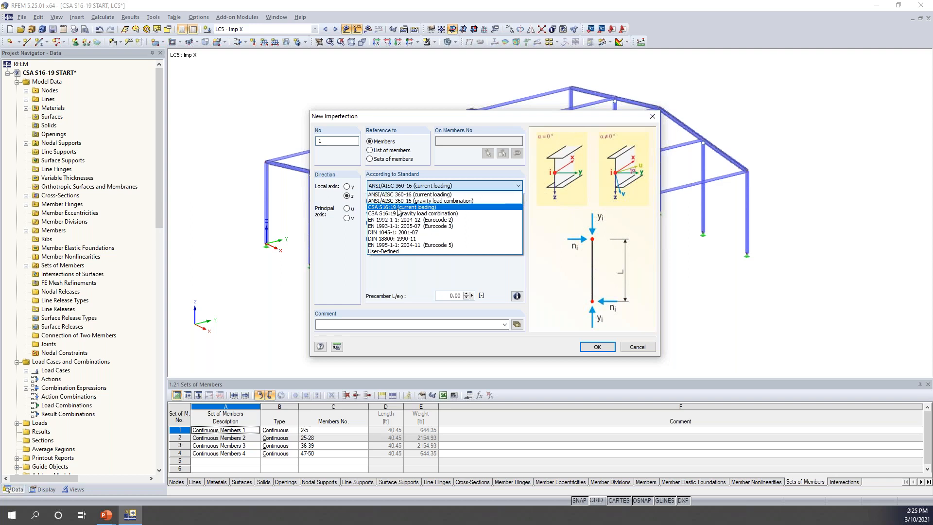
click(422, 210)
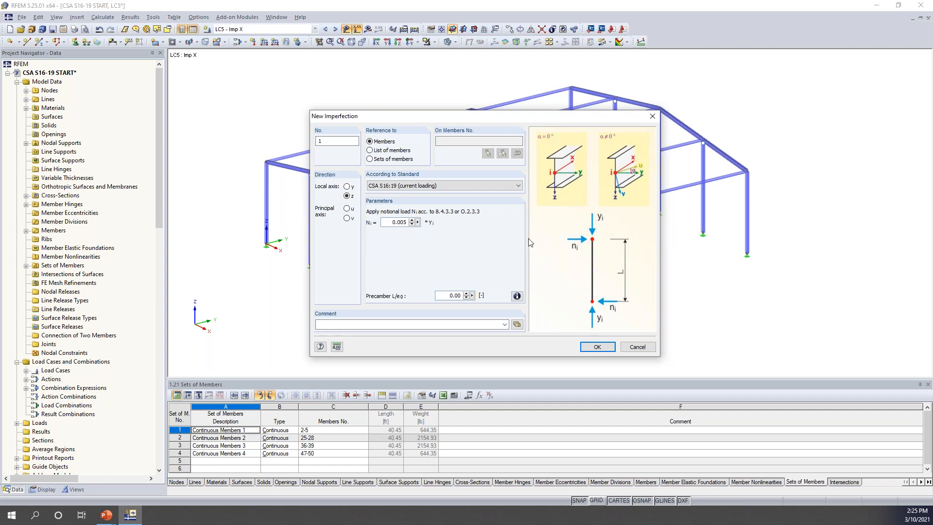
Examine the imperfection settings for CSA S16:19 (gravity load combination), and return to CSA S16:19 (current loading)
click(432, 185)
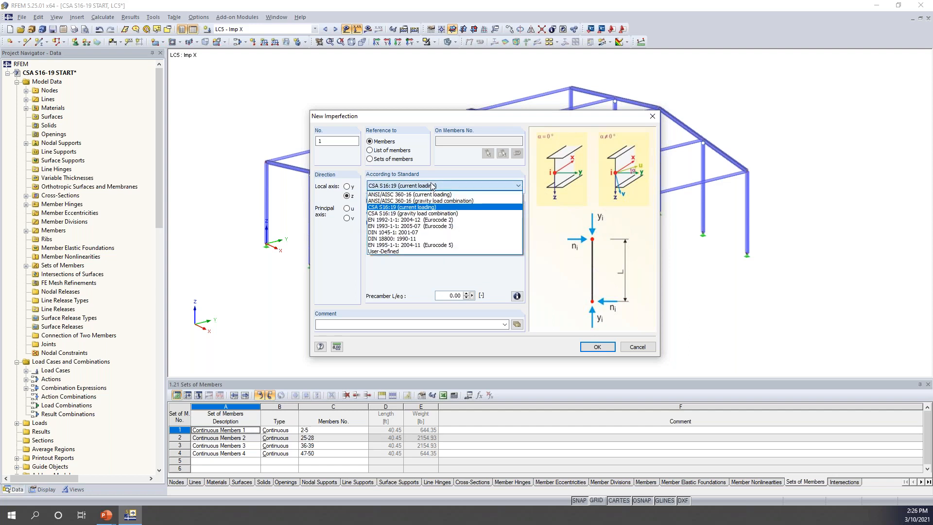
click(436, 214)
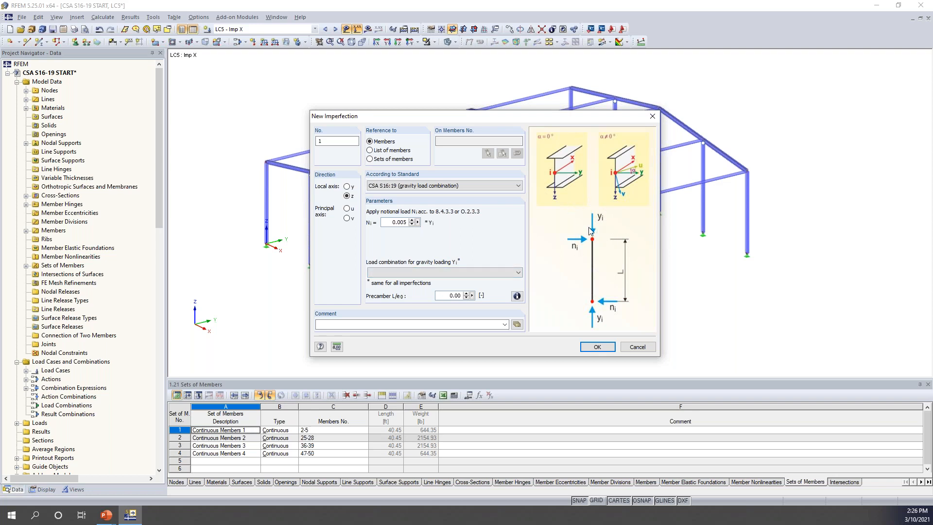
click(411, 189)
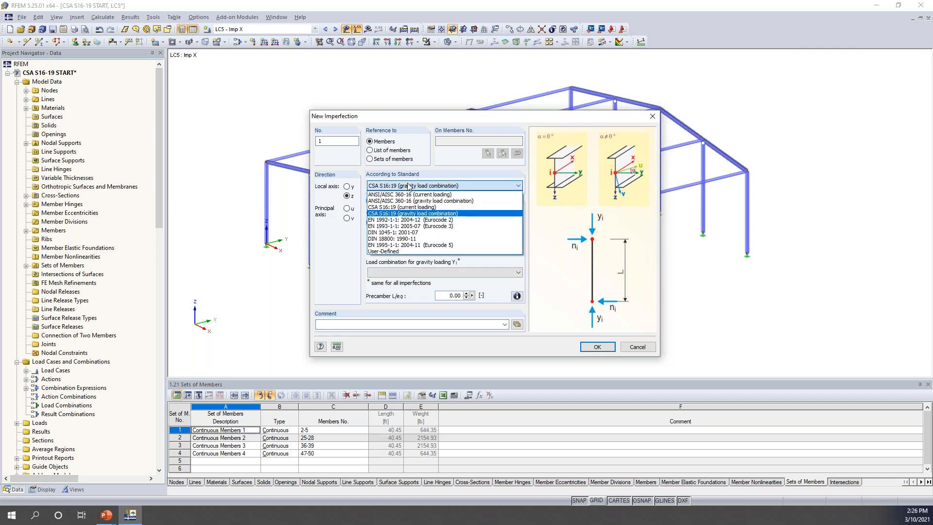
click(411, 208)
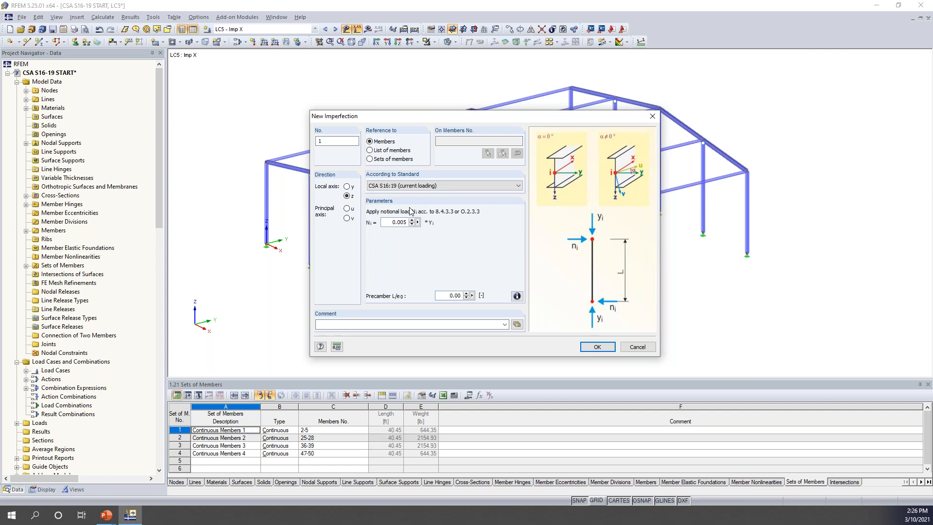
Set the notional load factor Ni to 0.002, check the precamber diagram, and accept the imperfection settings
double_click(389, 222)
text(0.0)
click(516, 296)
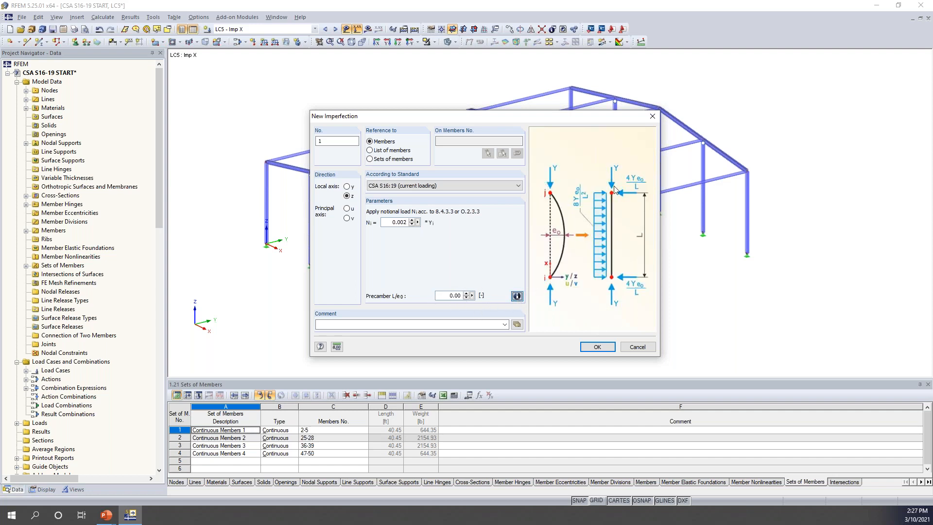
click(517, 296)
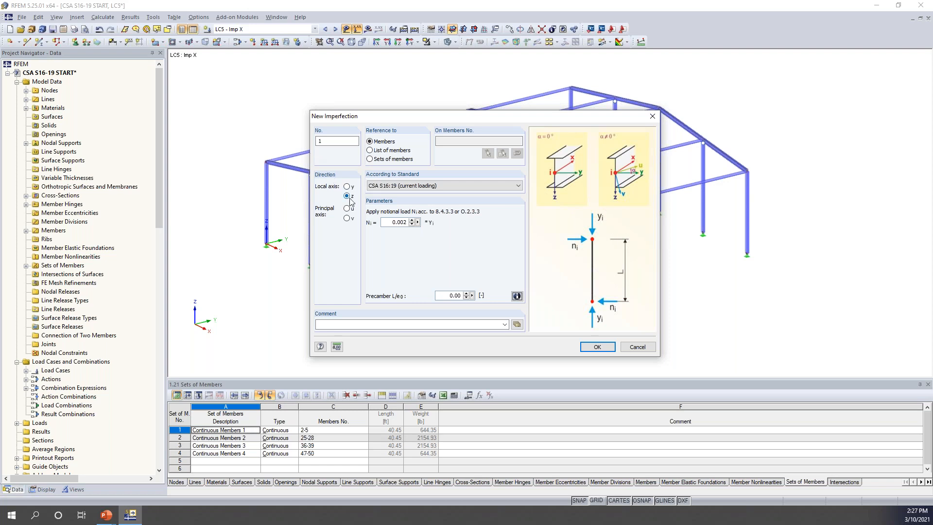
click(597, 346)
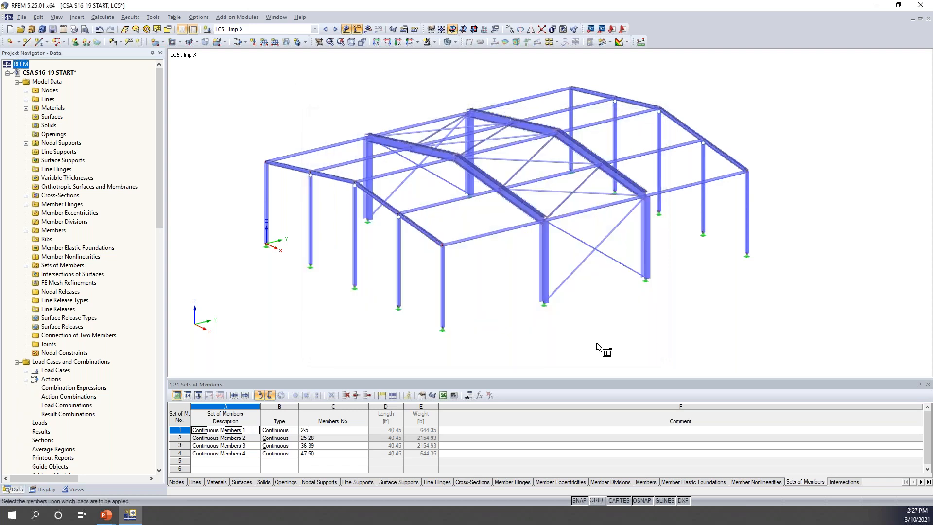
Restrict the active model objects to beam-type members using the generated visibilities
click(78, 488)
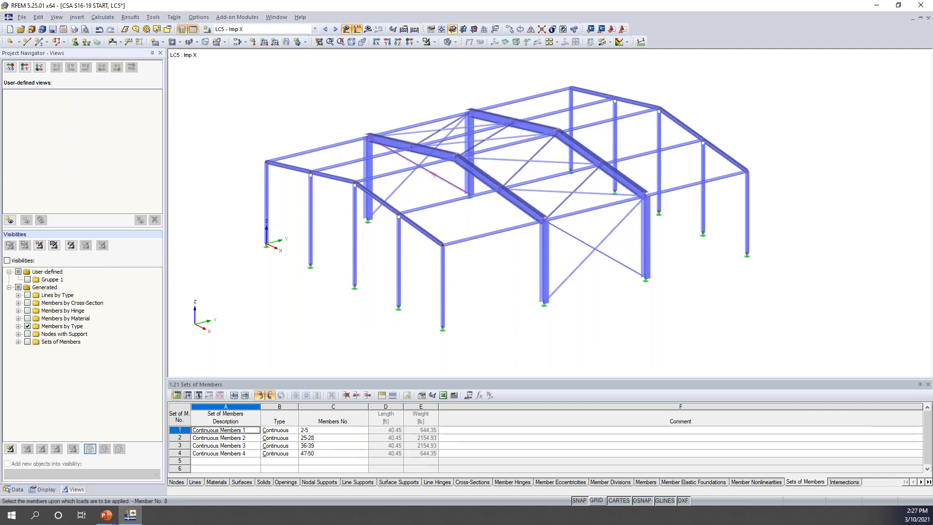
click(18, 326)
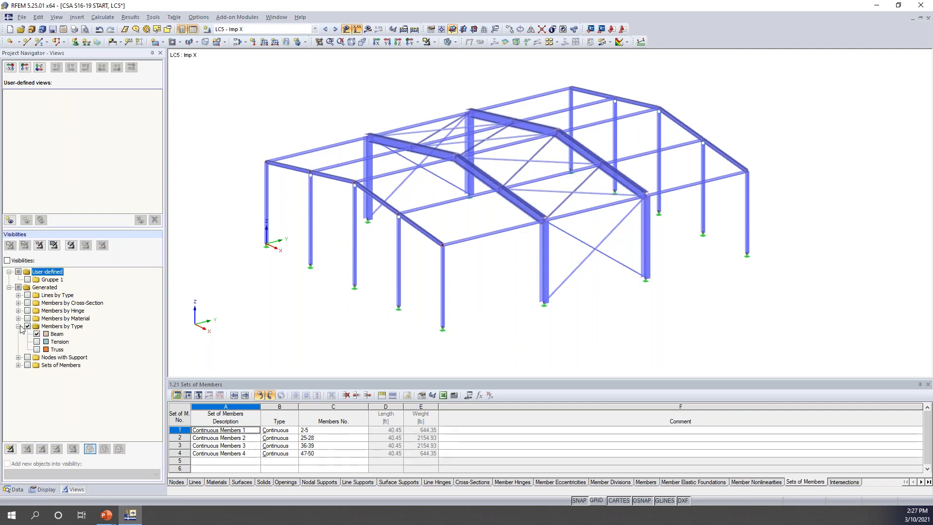
click(36, 333)
click(36, 333)
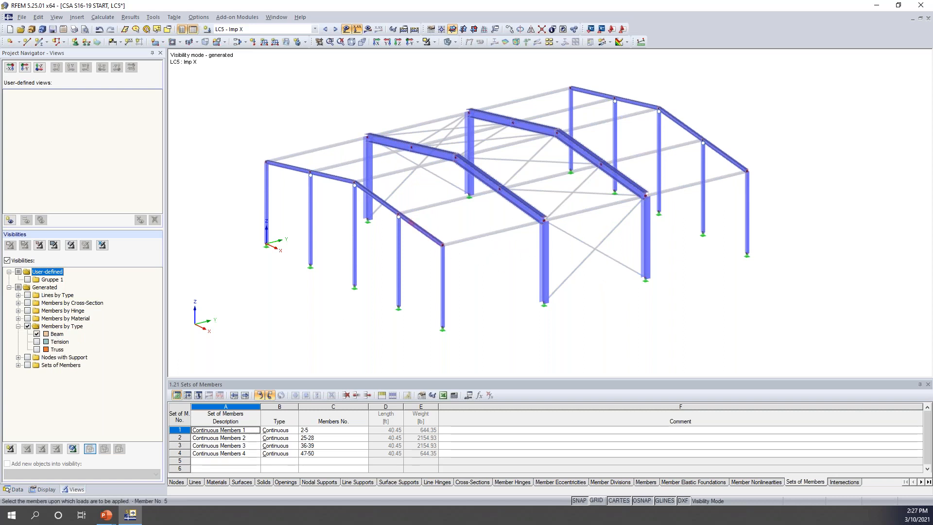
Apply the Imp X imperfection to all frame columns and switch the model display to wireframe
ctrl+middle_drag(425, 293, 659, 203)
drag(729, 227, 283, 188)
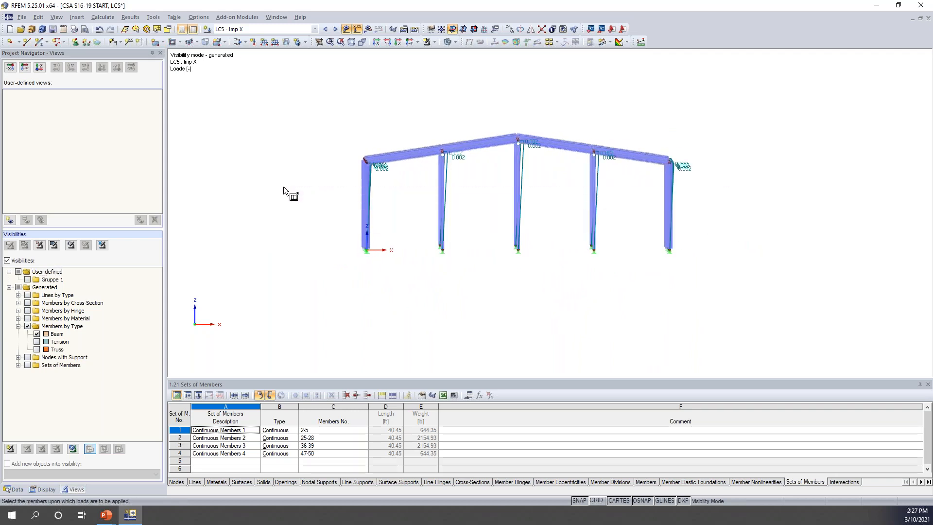
key(Escape)
ctrl+middle_drag(791, 211, 707, 276)
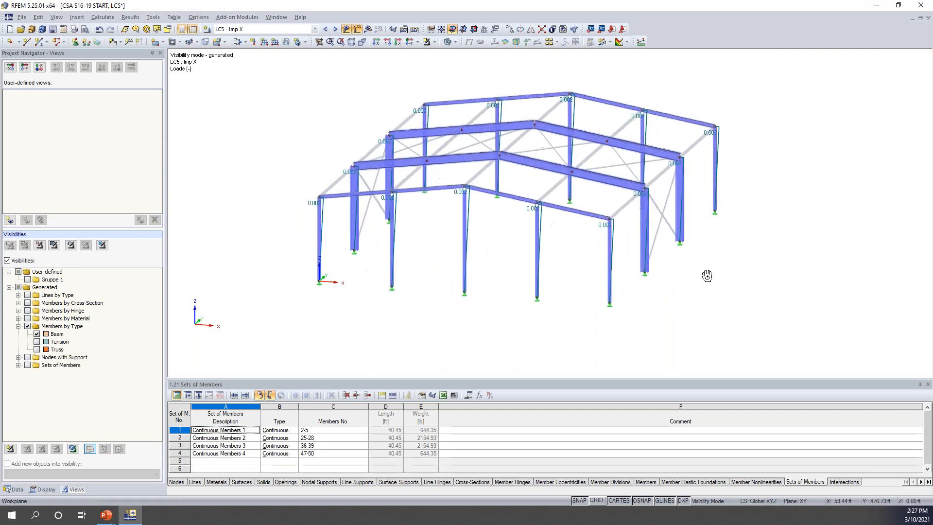
click(447, 42)
scroll(441, 204, up, 3)
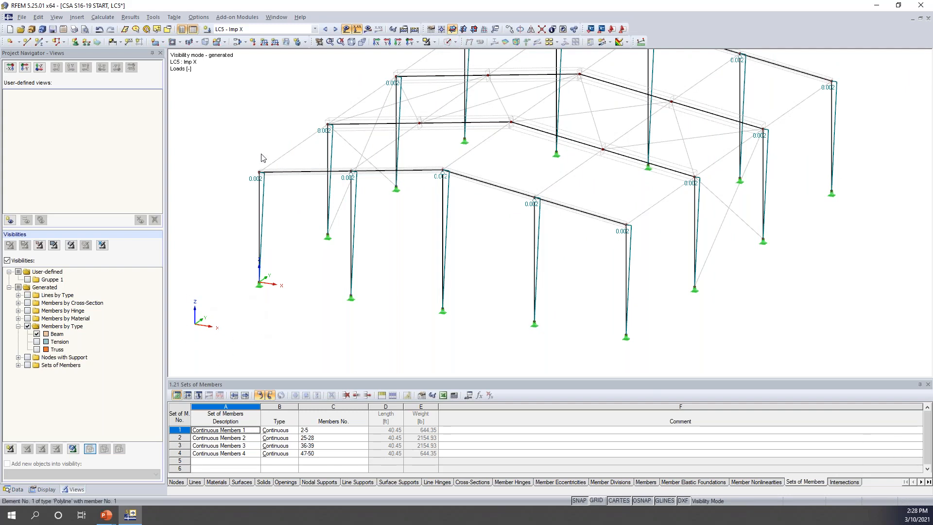
Make load case Imp Y current and define a graphical member imperfection in the local y direction per CSA S16:19 (current loading)
click(335, 30)
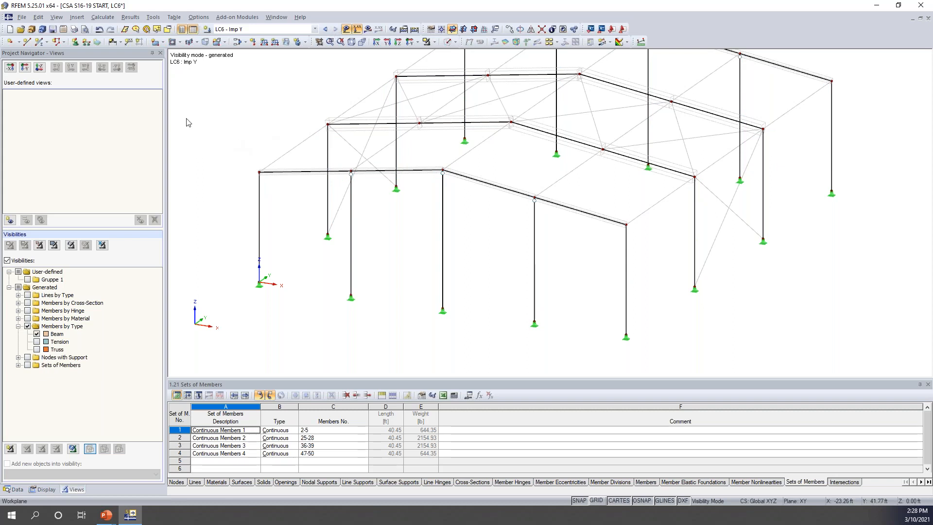
click(77, 17)
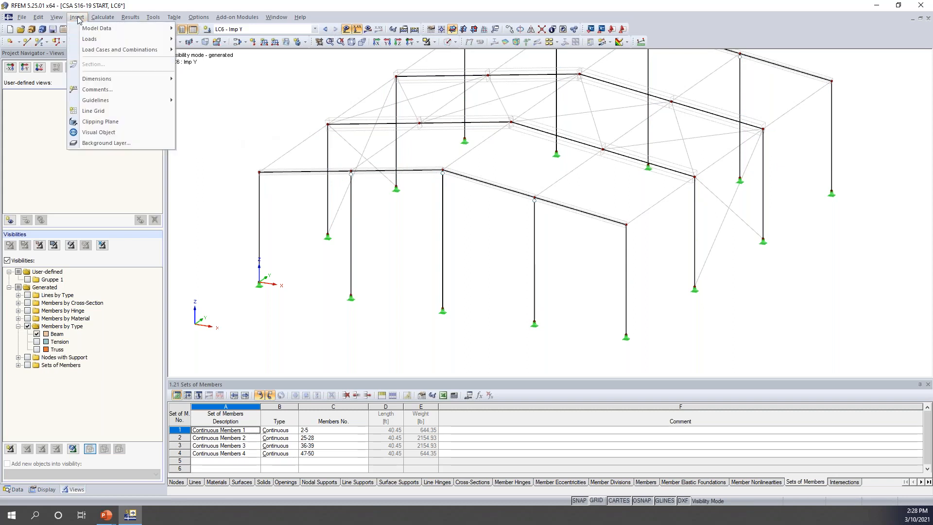
mouse_move(83, 39)
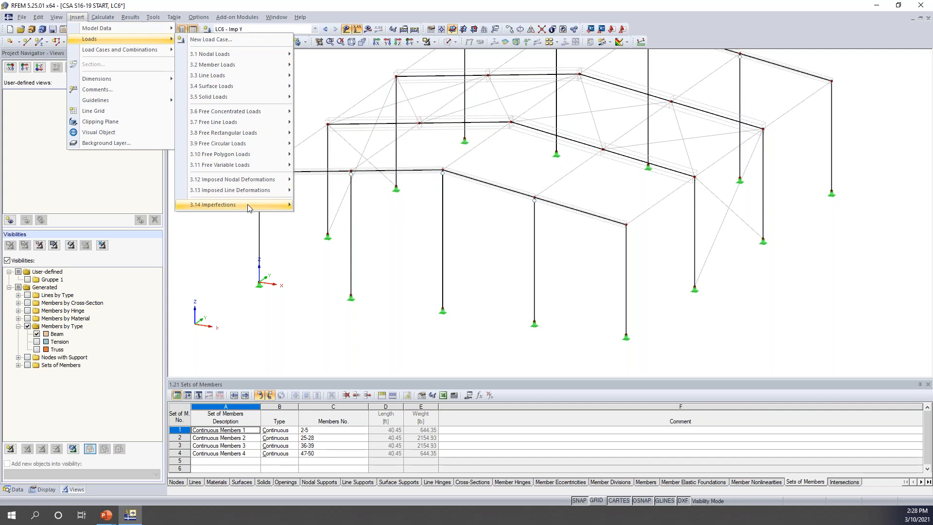
mouse_move(249, 208)
click(324, 205)
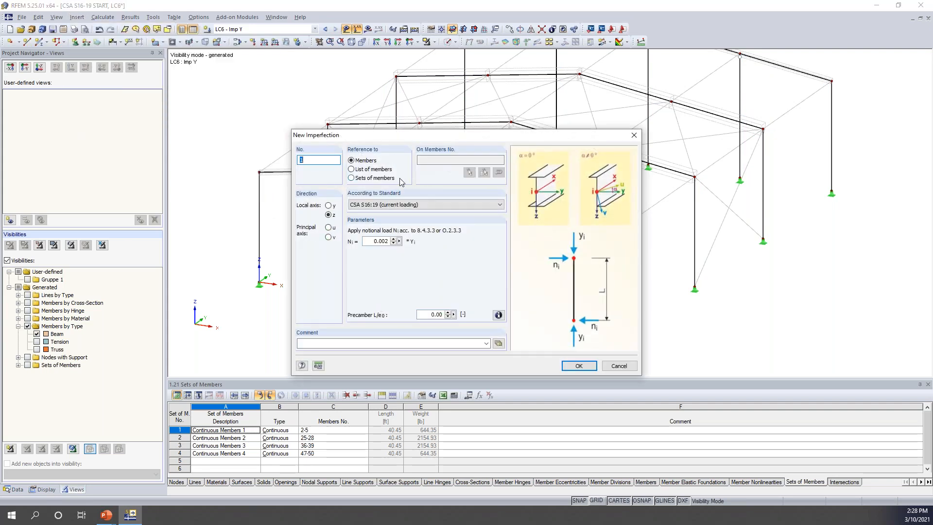
click(329, 205)
click(578, 366)
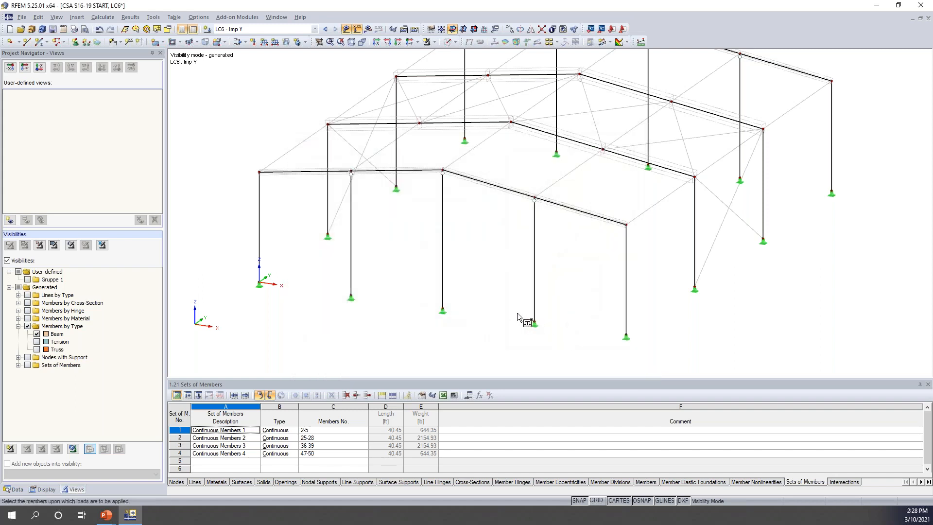
Apply the Imp Y imperfection to all frame columns and inspect its direction on the model
drag(793, 208, 312, 151)
key(Escape)
ctrl+middle_drag(593, 214, 320, 224)
scroll(320, 224, up, 3)
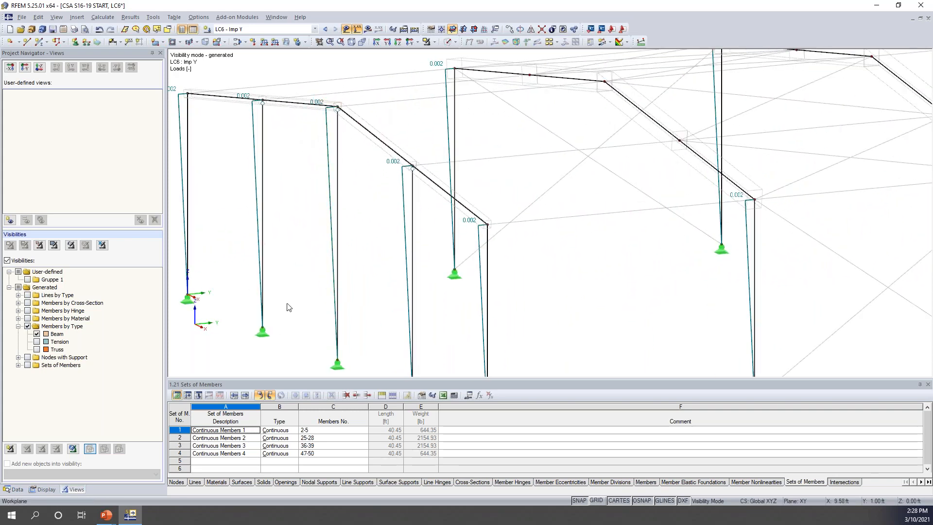
scroll(291, 240, down, 5)
ctrl+middle_drag(317, 259, 407, 274)
middle_drag(472, 300, 521, 292)
ctrl+middle_drag(521, 292, 530, 287)
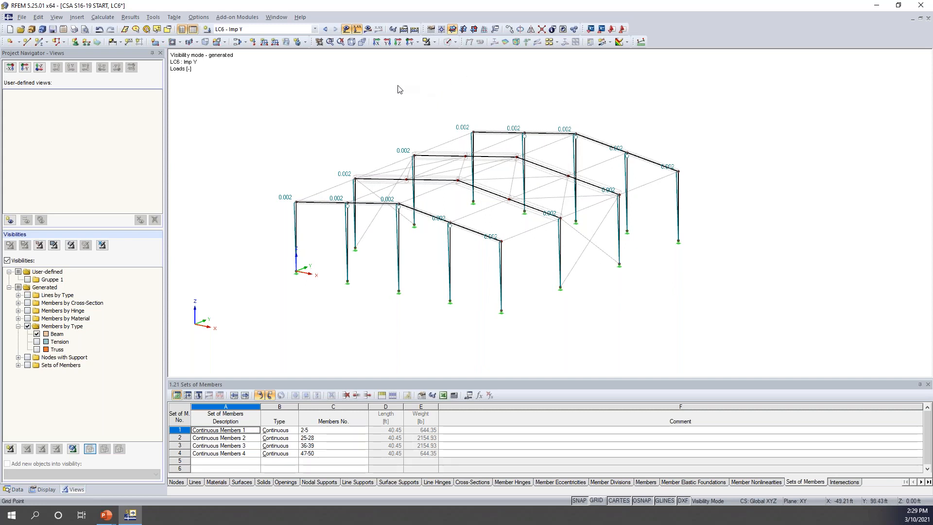
Turn off the visibility mode so that all members of the frame are active
click(434, 42)
click(466, 126)
middle_drag(391, 122, 397, 82)
Consider the imperfection load cases Imp X and Imp Y in combination expression CE1, Limit State of Strength
click(238, 42)
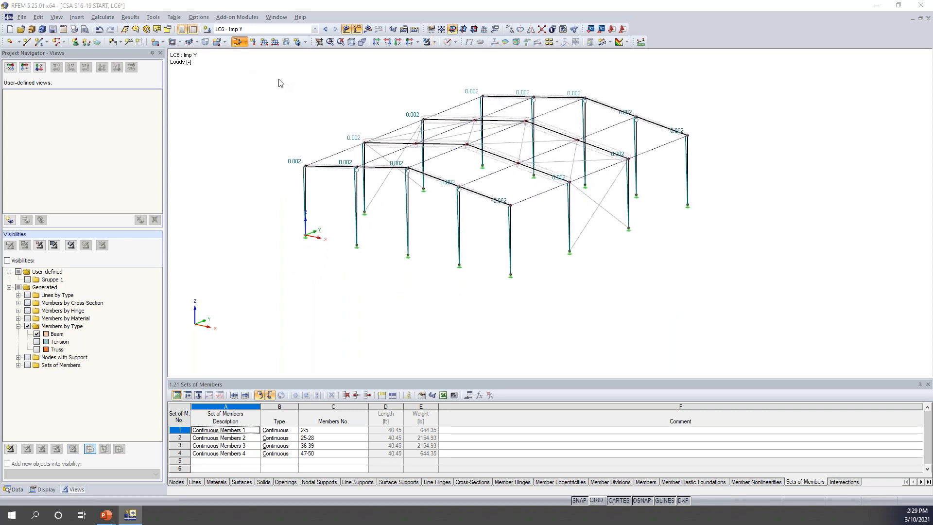
click(335, 103)
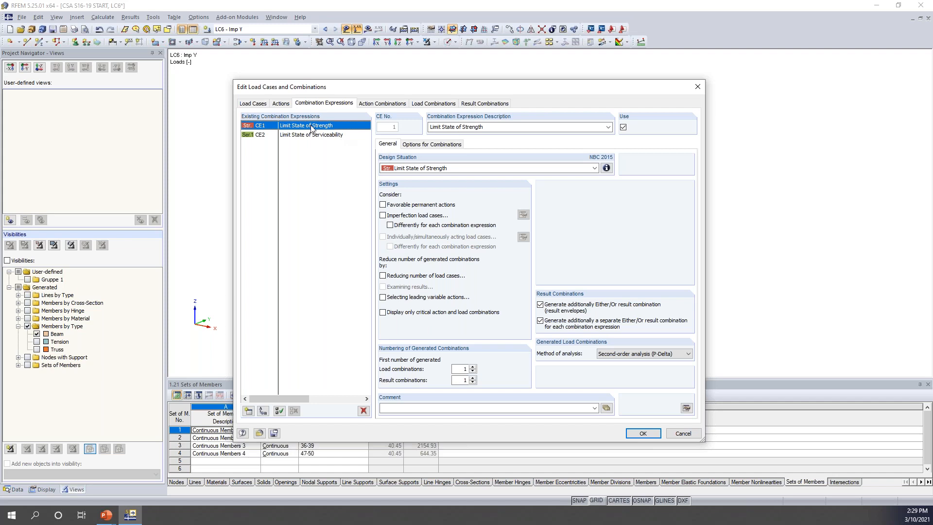
click(383, 216)
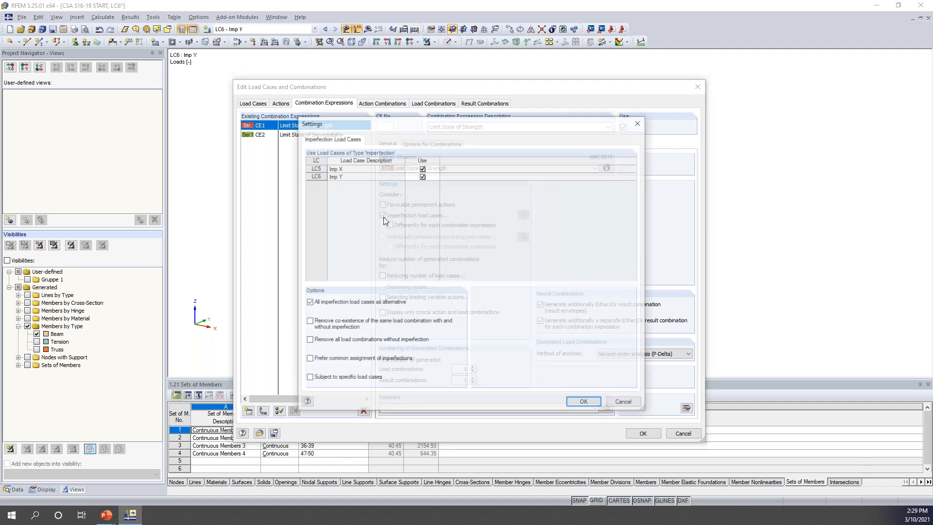
mouse_move(411, 124)
mouse_down()
mouse_move(409, 253)
mouse_move(410, 127)
mouse_up()
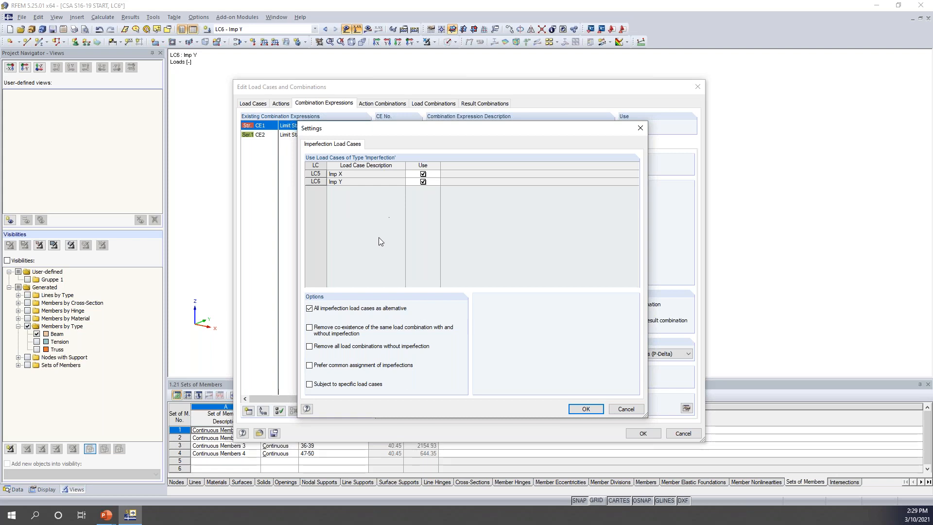
Make the imperfections subject to specific load cases, and never combine Imp X with LC4 (Wind Y)
click(309, 384)
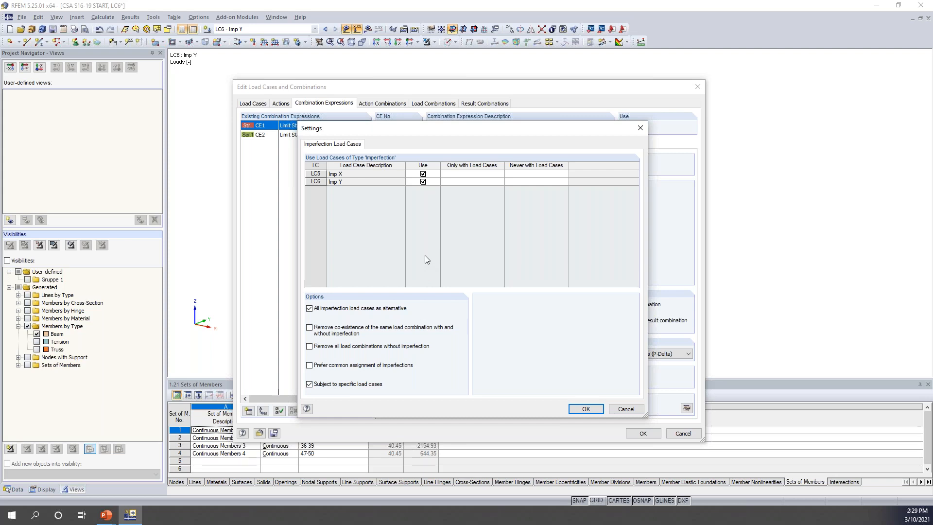
click(348, 175)
click(517, 174)
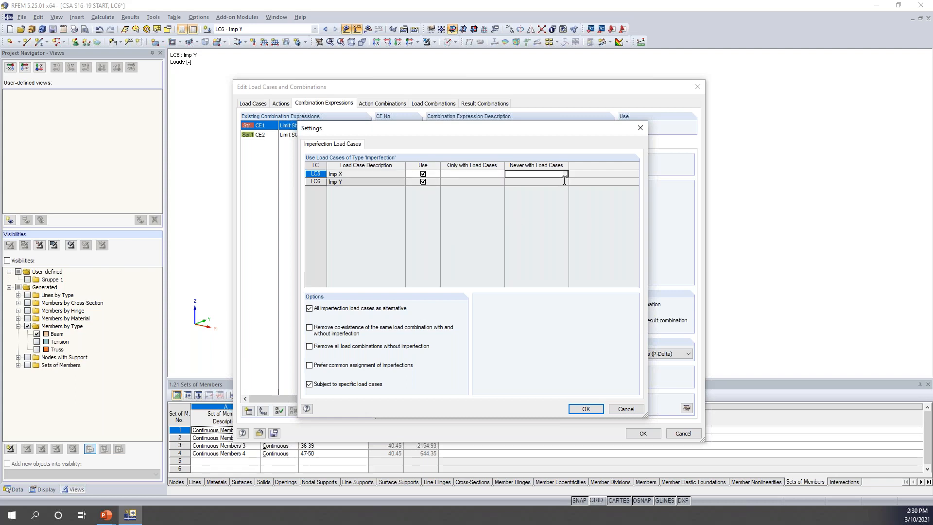
click(564, 175)
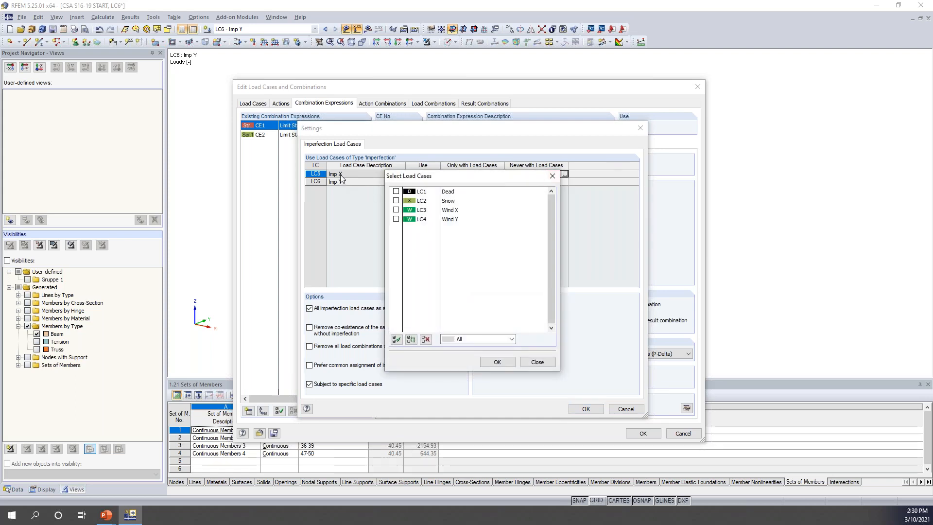
click(396, 219)
click(500, 362)
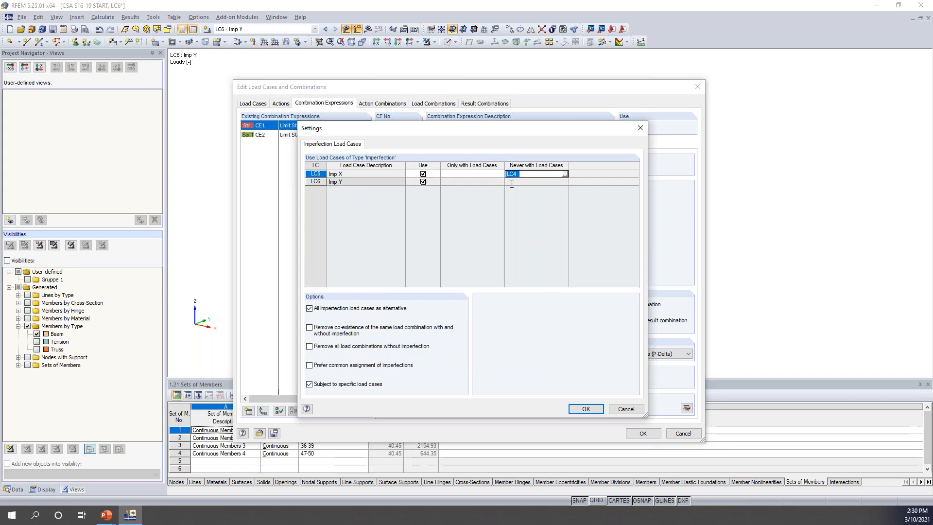
Never combine Imp Y with LC3 (Wind X), and accept the imperfection load case settings
click(535, 181)
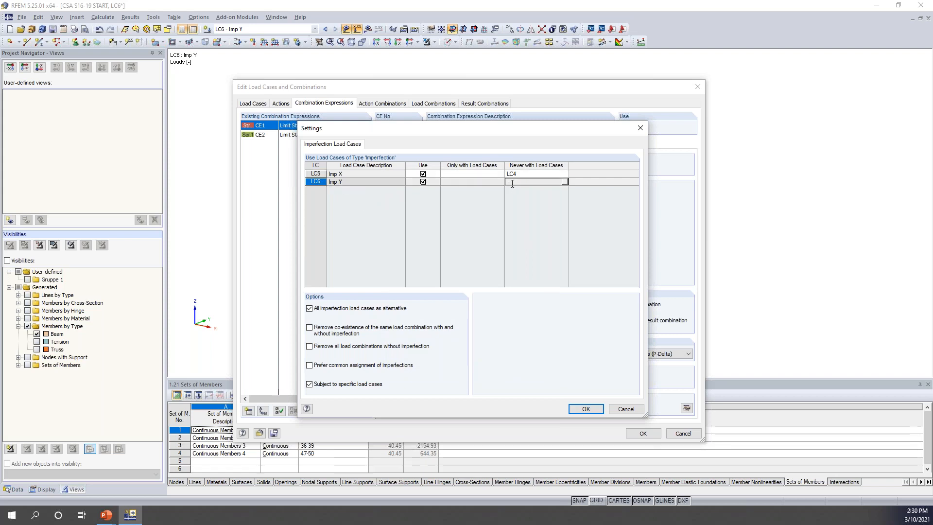
click(564, 182)
click(396, 210)
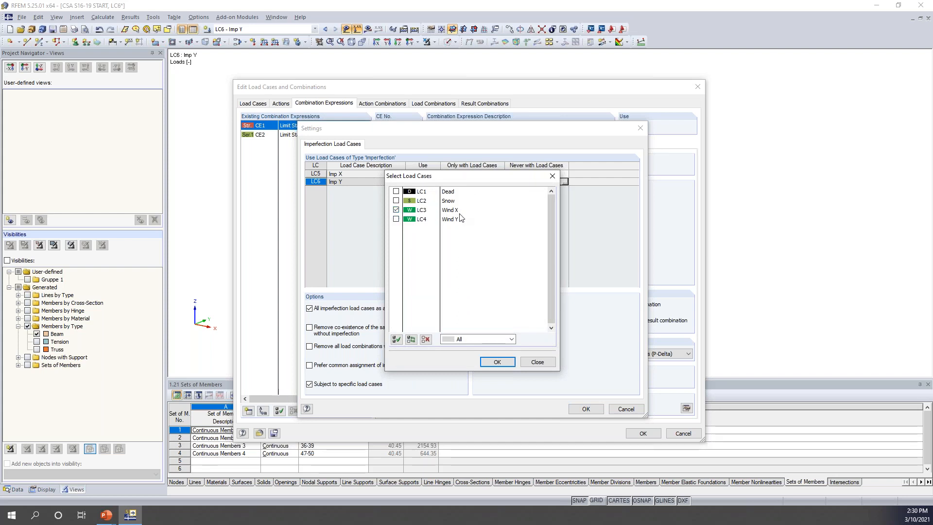
click(497, 361)
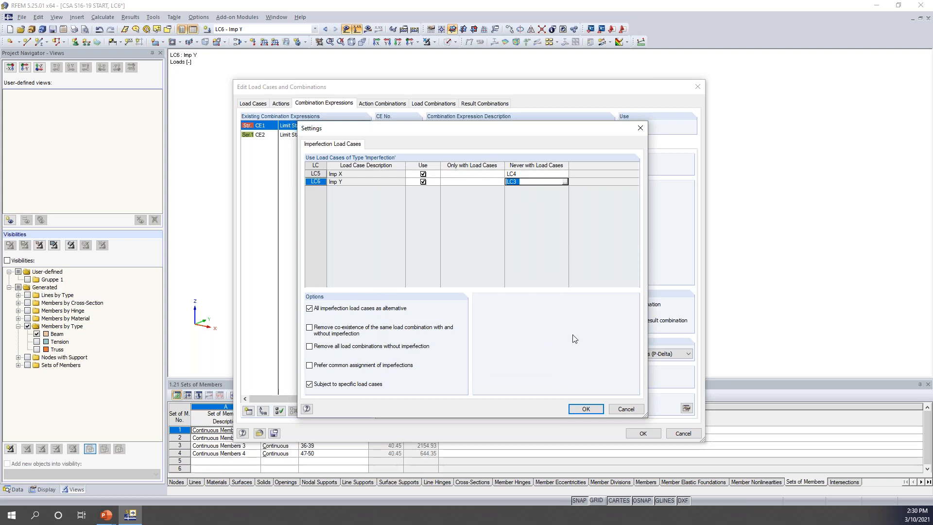
click(584, 408)
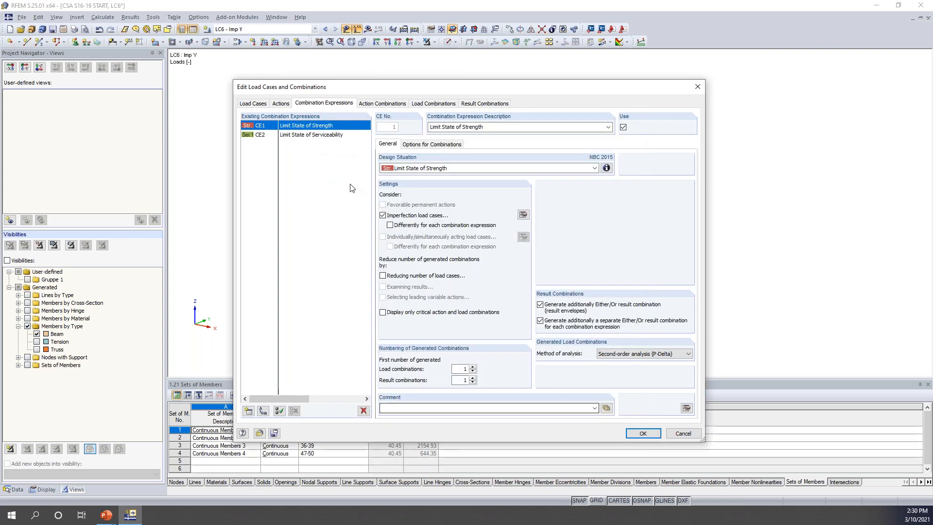
Check the serviceability expression CE2, generate the load combinations, and examine the load cases and factors in CO1, CO2 and CO3
click(323, 136)
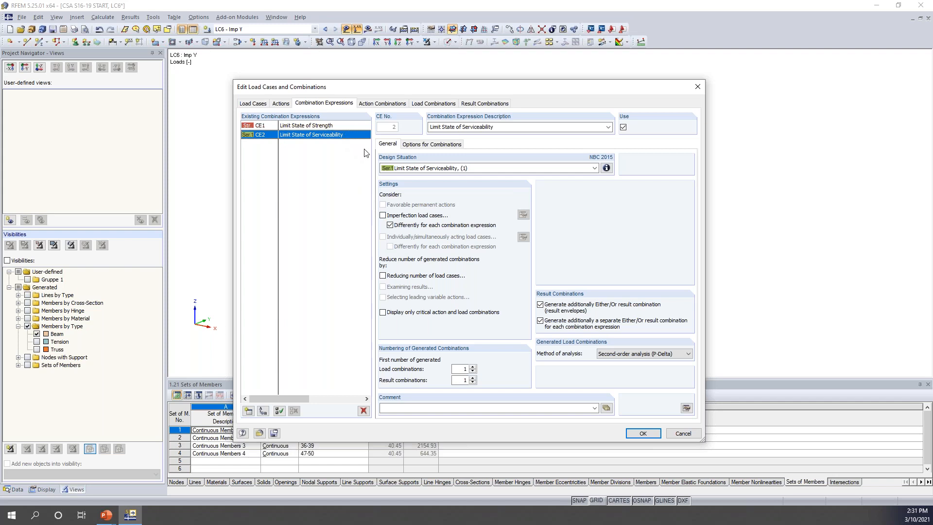
click(427, 104)
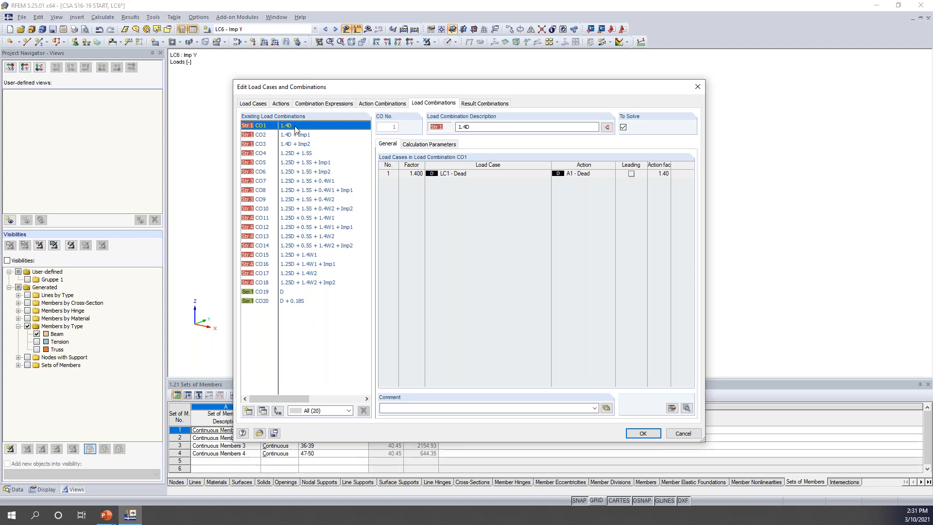
click(412, 191)
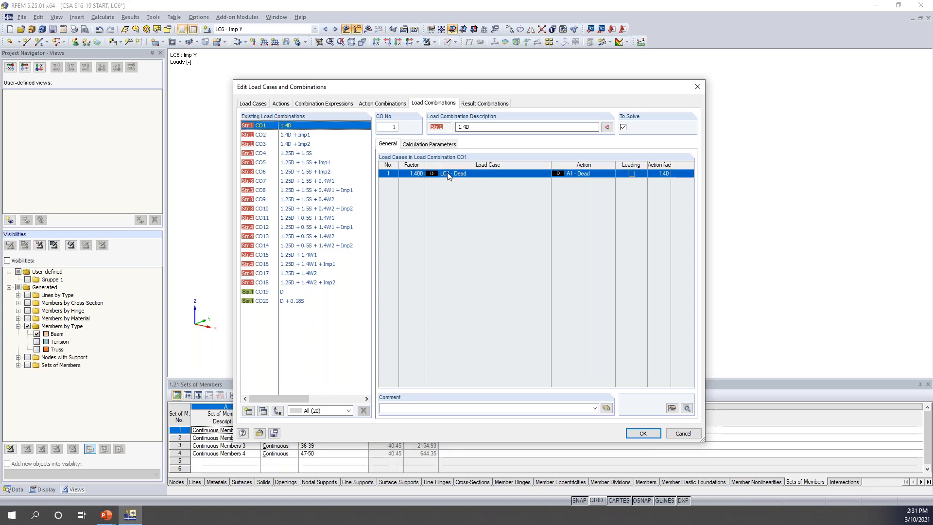
click(287, 136)
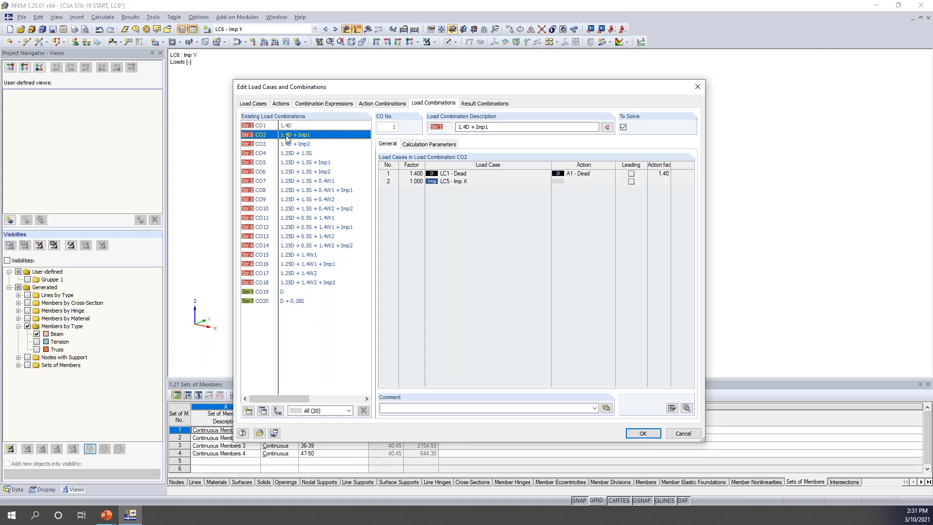
click(417, 182)
click(305, 145)
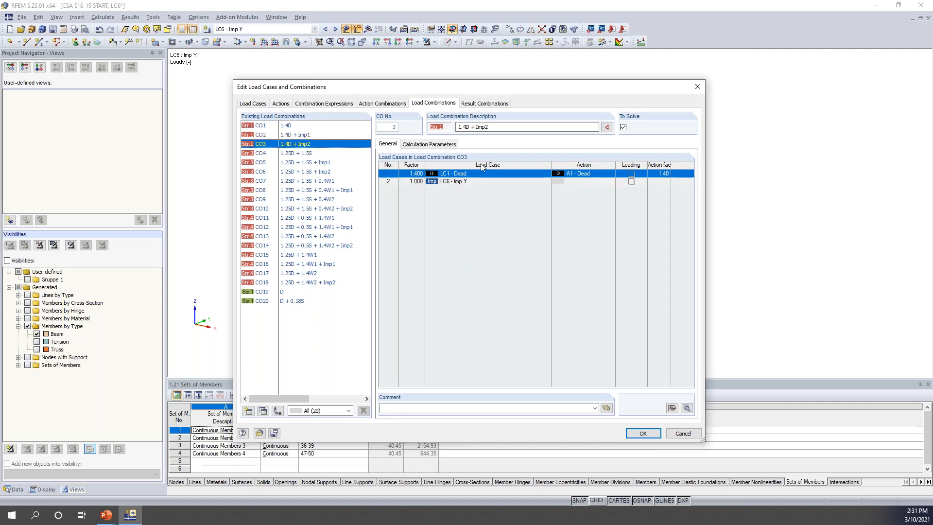
Review the load cases in CO7 to CO10 and the serviceability combinations CO19 and CO20, and accept the load combinations
click(296, 183)
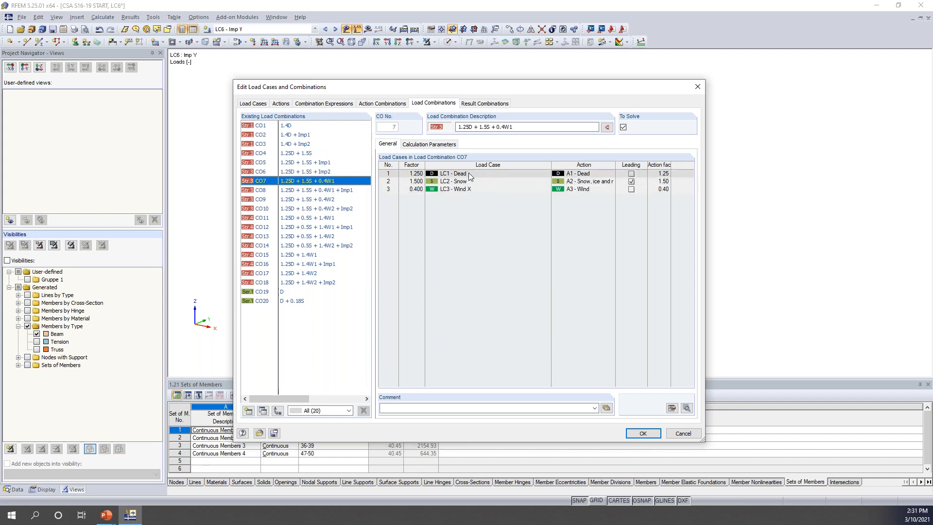
click(347, 191)
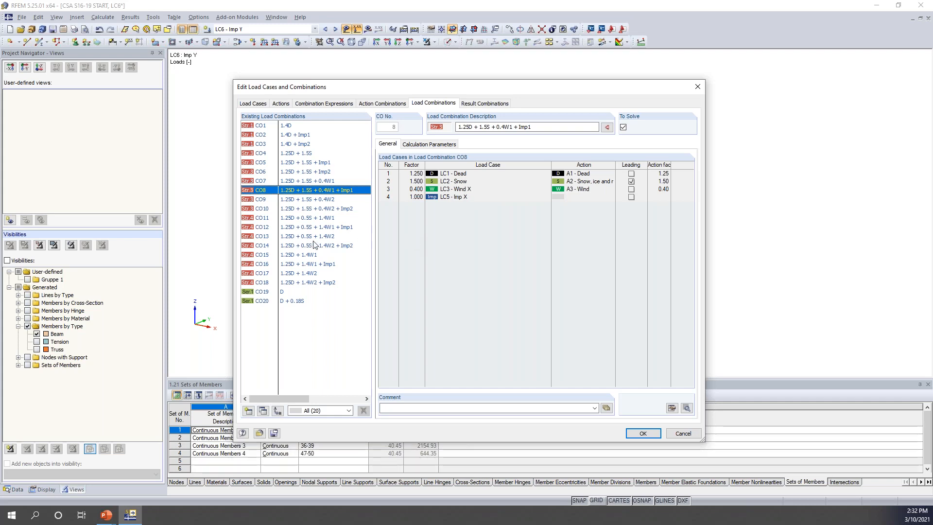
key(Down)
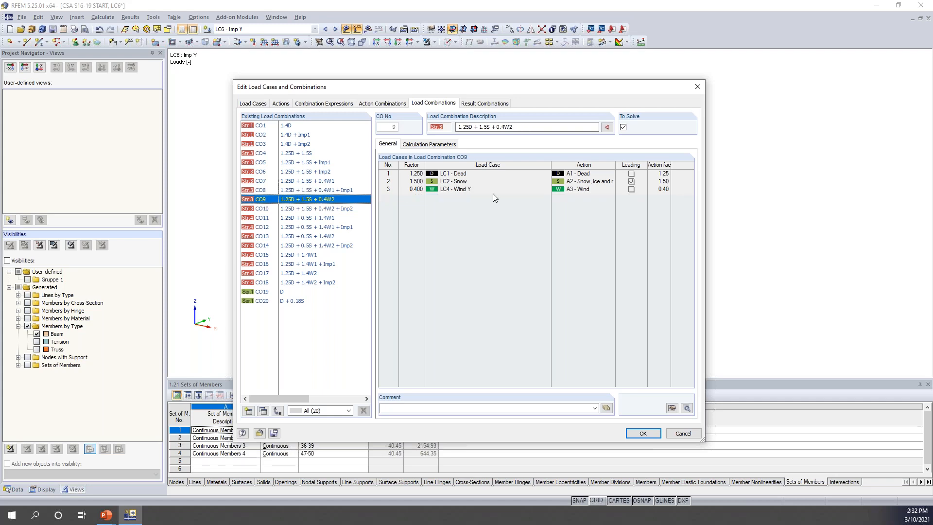
key(Down)
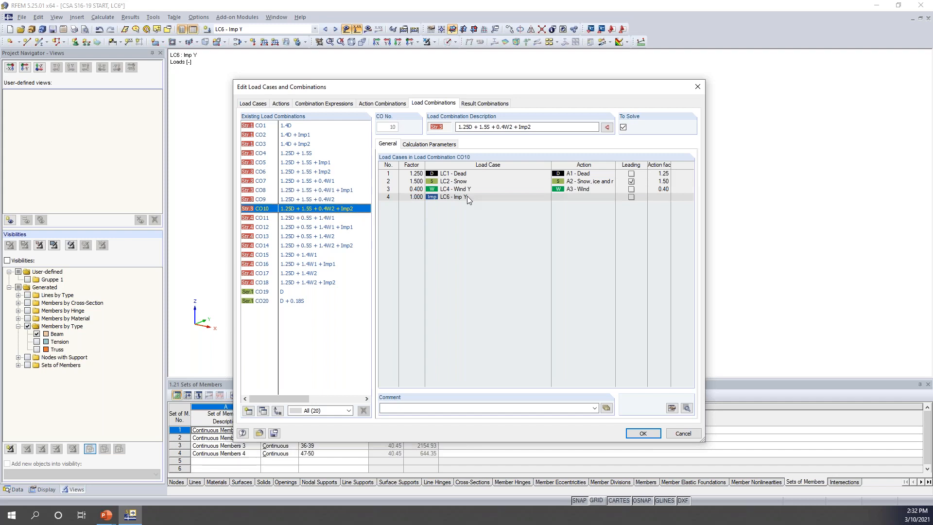
click(284, 292)
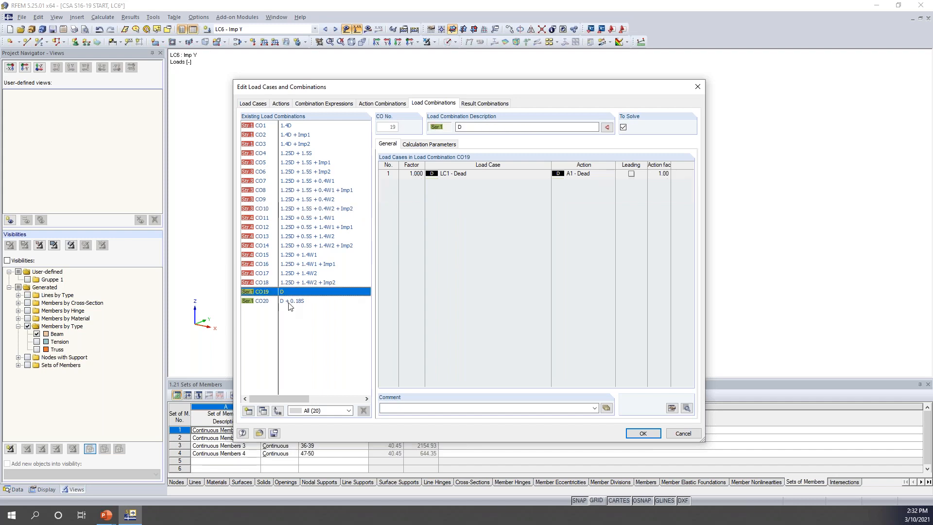
click(290, 302)
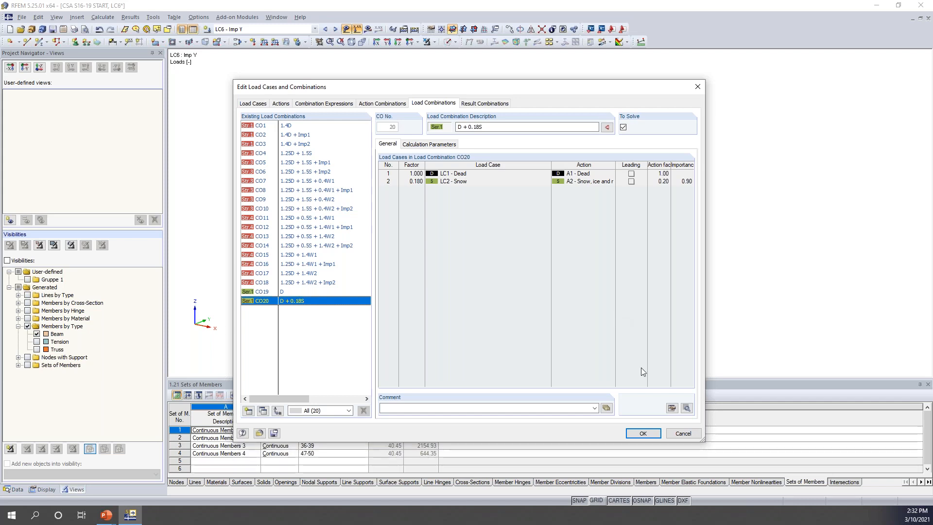
click(641, 434)
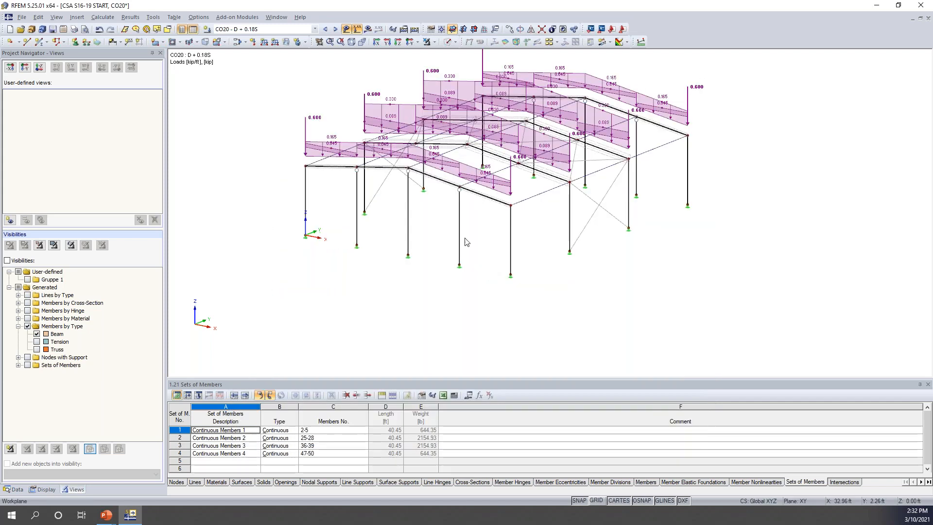
Display load combinations CO5 through CO8 on the model and inspect how the imperfections act with the gravity and wind loads
click(315, 29)
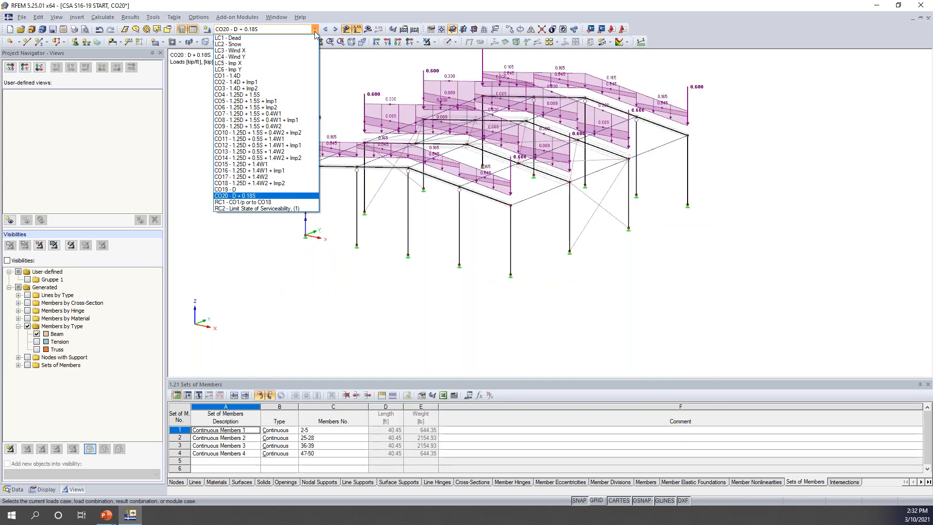
click(289, 101)
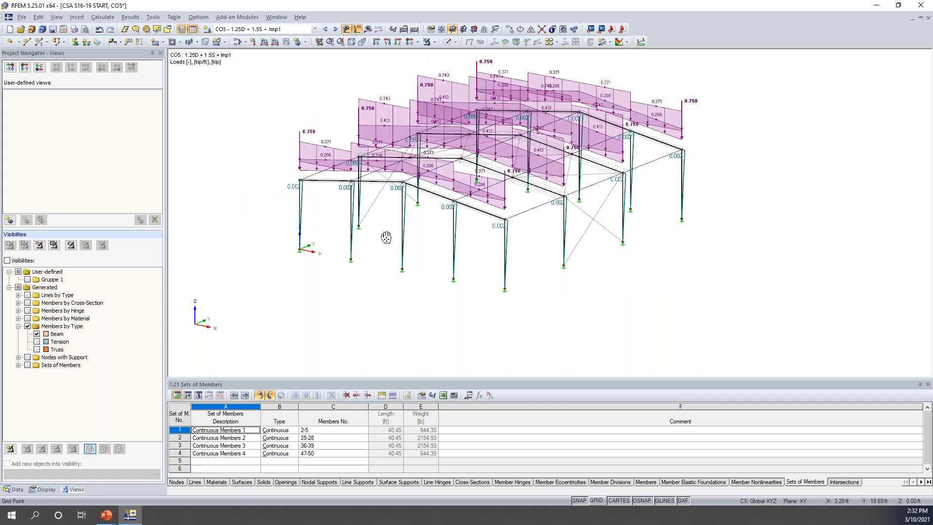
scroll(367, 226, up, 2)
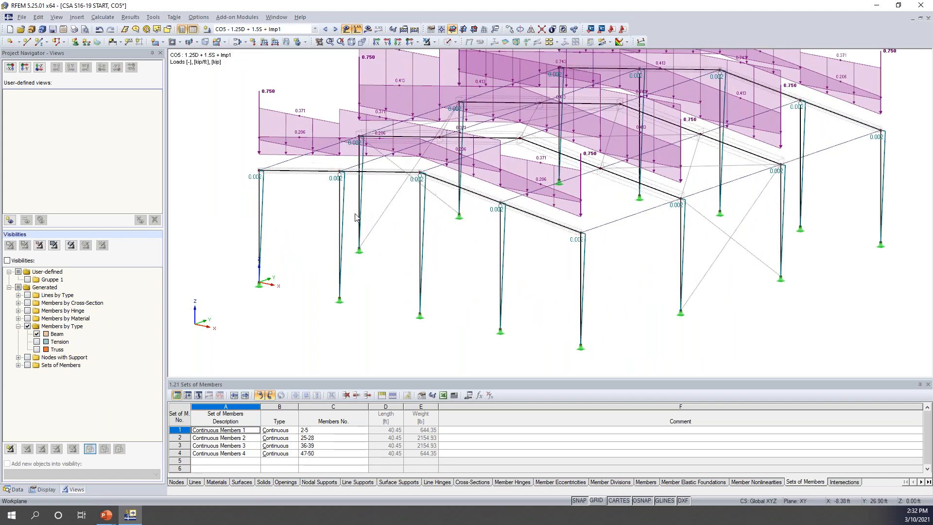
click(335, 29)
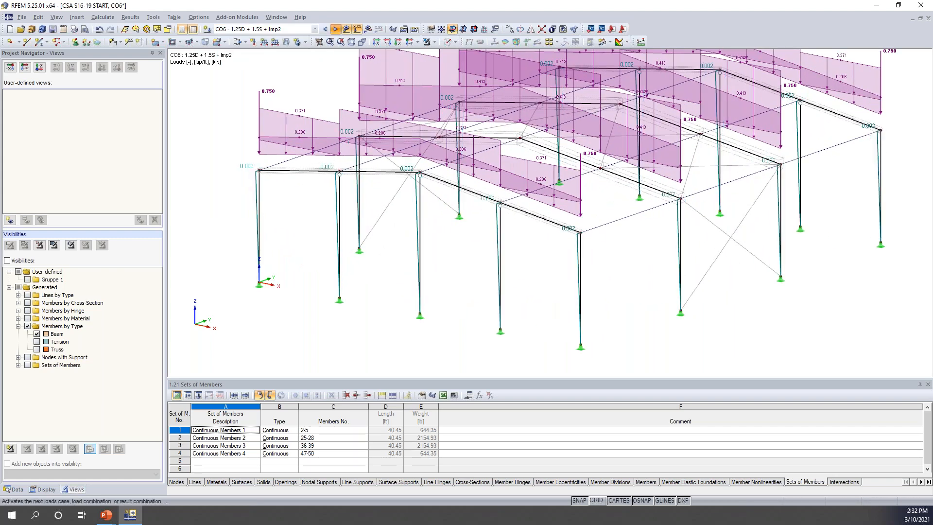
click(336, 29)
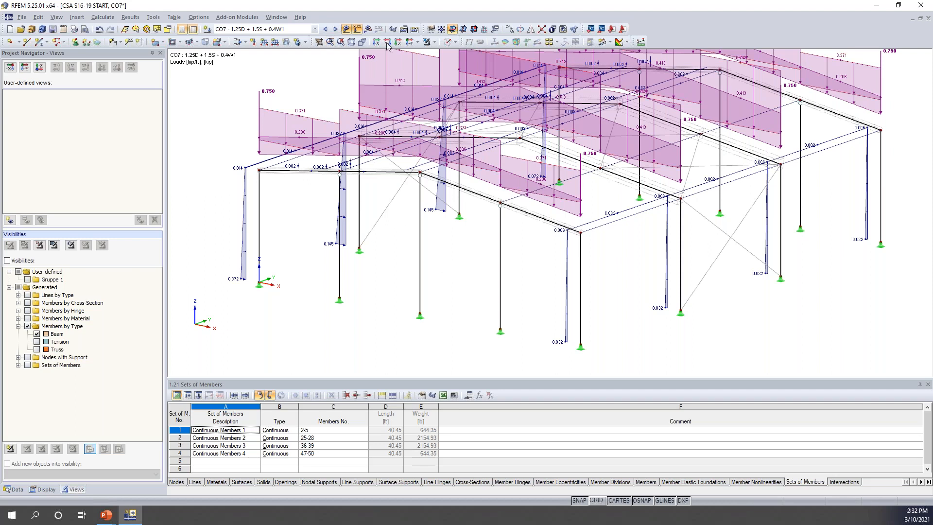
click(335, 29)
ctrl+middle_drag(508, 264, 451, 264)
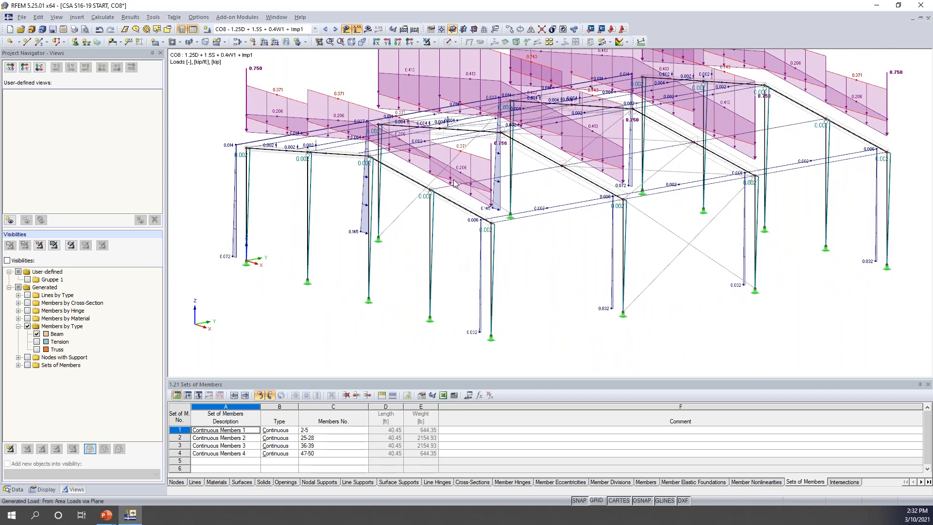
Hide the loads and show the steel frame with rendered member cross-sections
click(346, 29)
scroll(393, 115, down, 2)
click(448, 42)
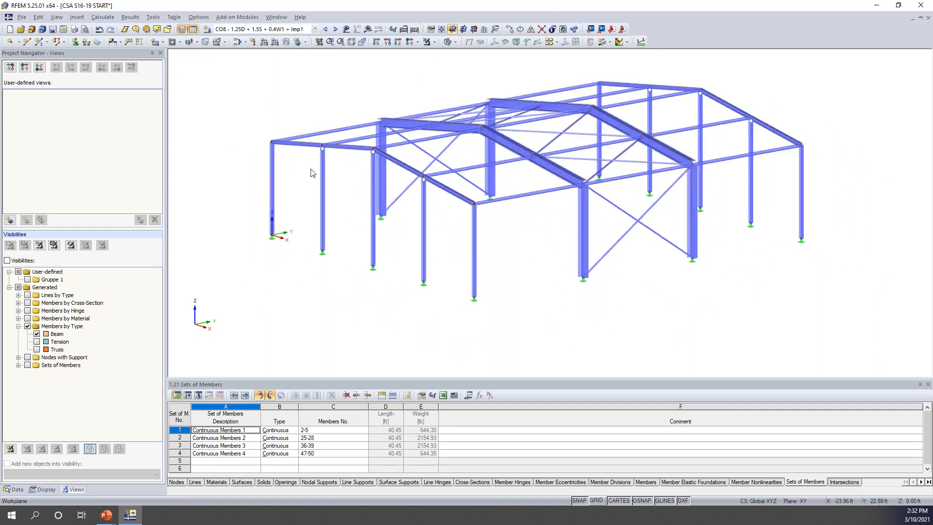
Switch to the PowerPoint slide show and advance to the O.2 Reduced Stiffness Requirements slide
key(super+Tab)
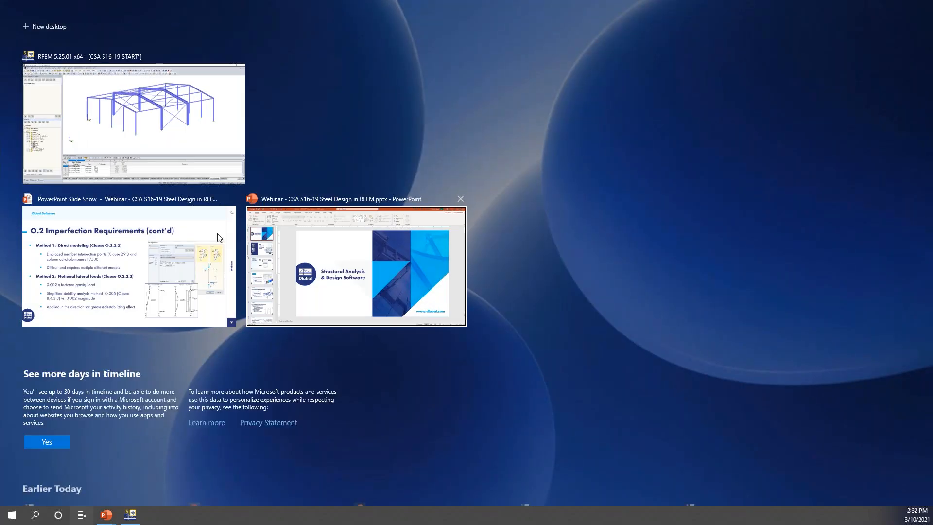
click(173, 246)
key(Right)
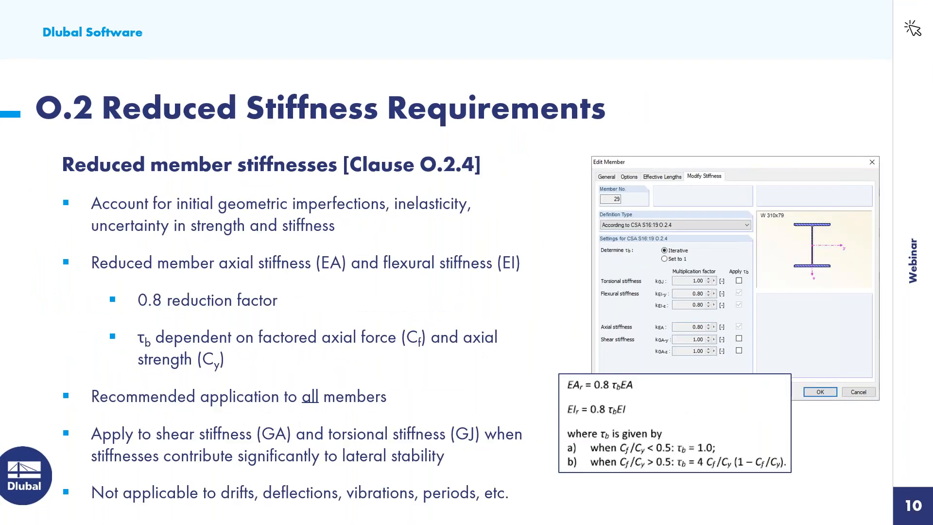
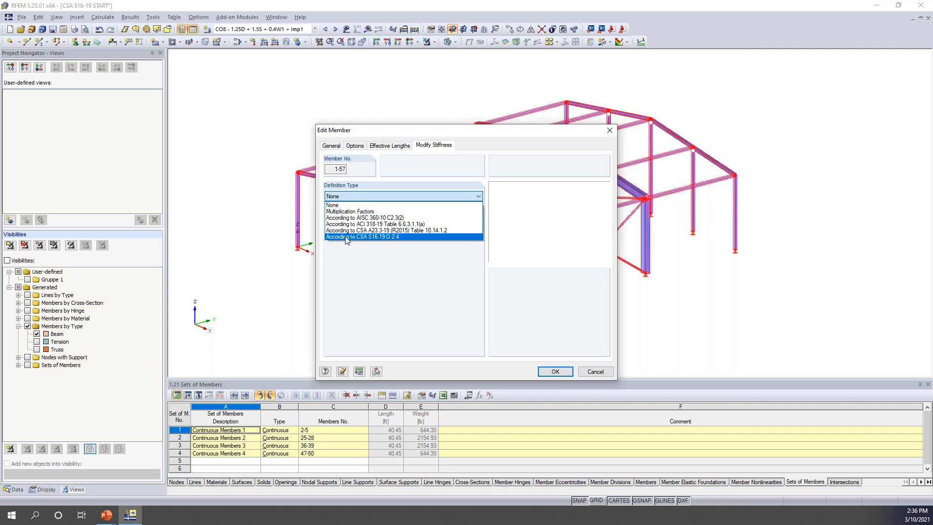
Modify the stiffness of members 1-57 according to CSA S16:19 O.2.4, without applying τb to the torsional or shear stiffness
click(381, 238)
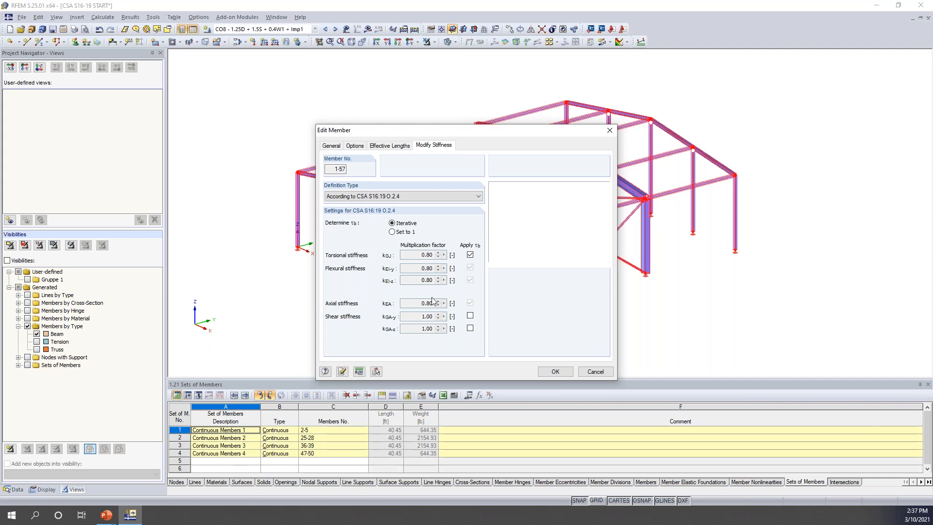
click(470, 315)
click(470, 328)
click(470, 328)
click(470, 316)
click(470, 255)
click(554, 372)
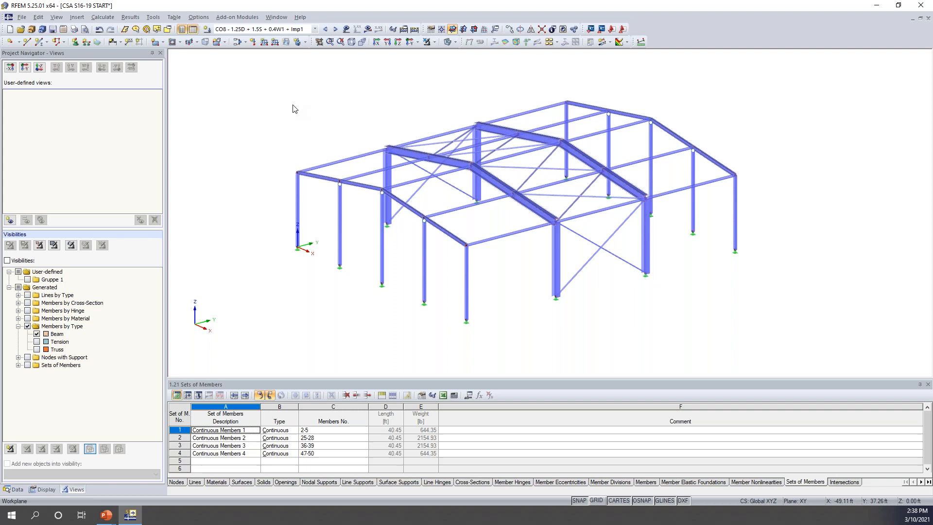
Examine the analysis method and activated member stiffness factors in the calculation parameters of several strength combinations, including CO6, CO8 and CO11
click(238, 41)
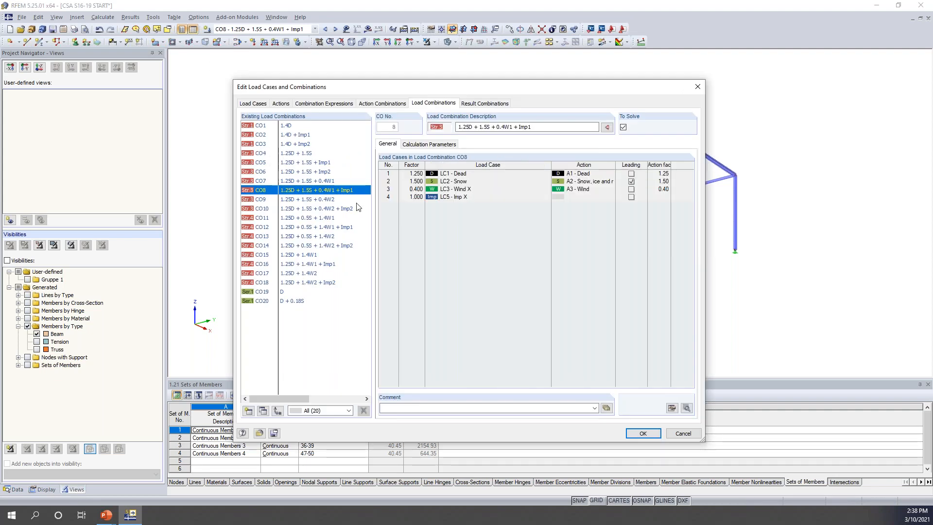
drag(462, 90, 476, 64)
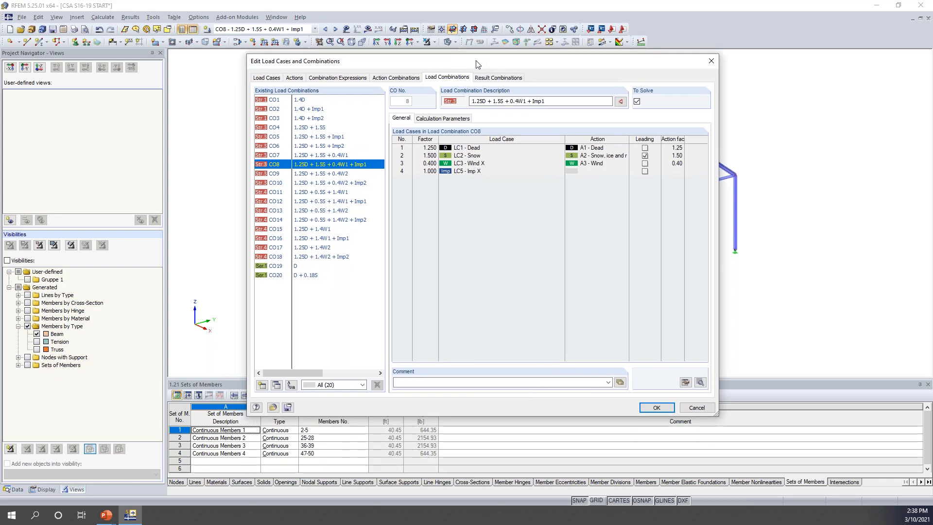
click(447, 119)
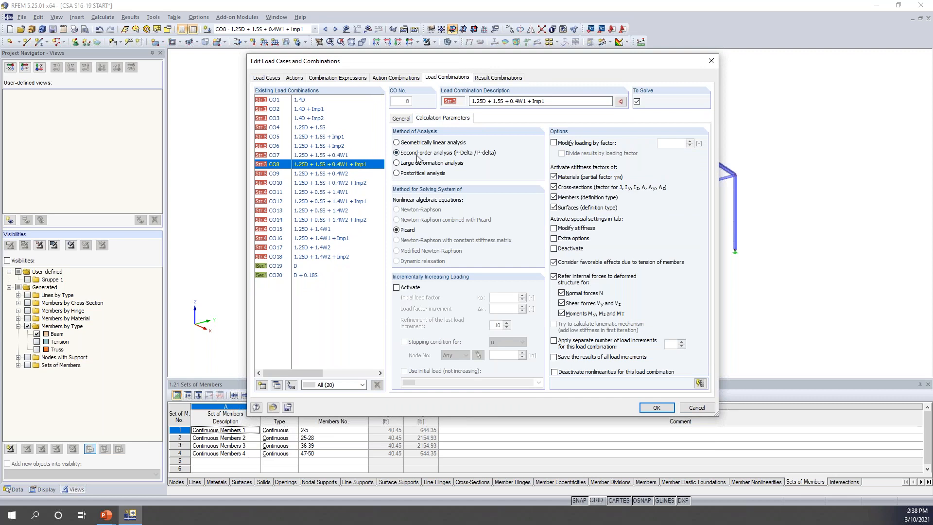
click(330, 146)
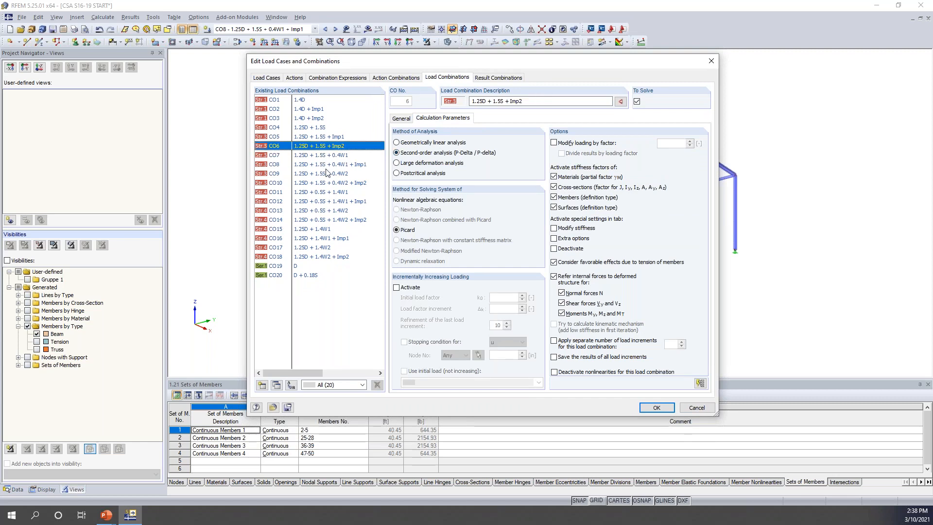
click(326, 173)
click(326, 194)
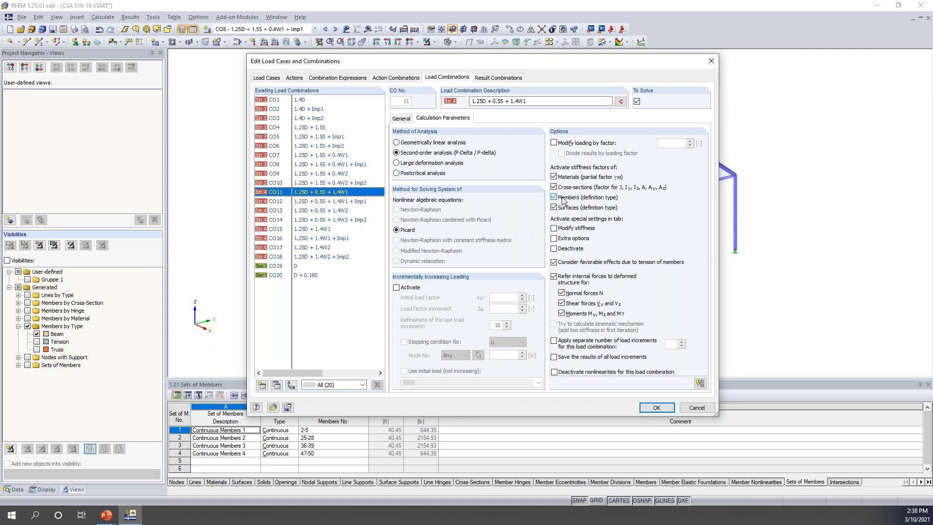
click(338, 155)
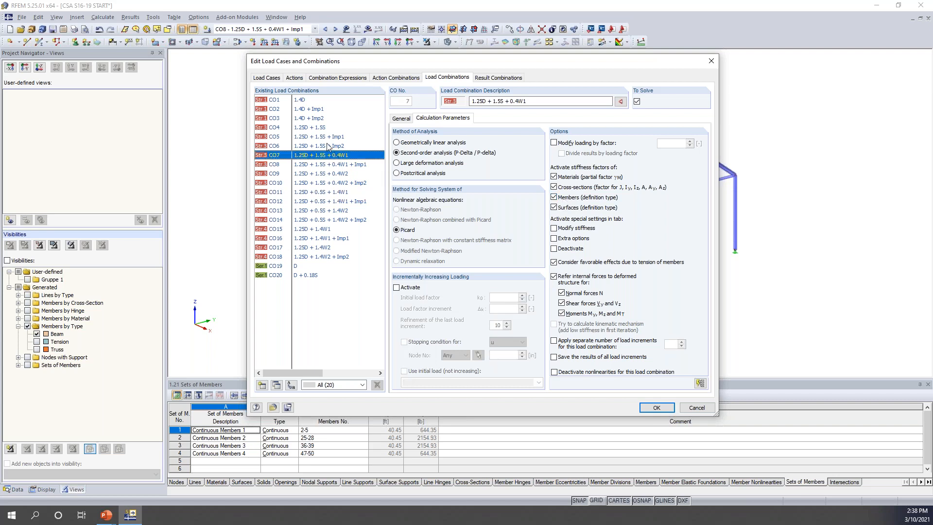
click(330, 147)
click(324, 192)
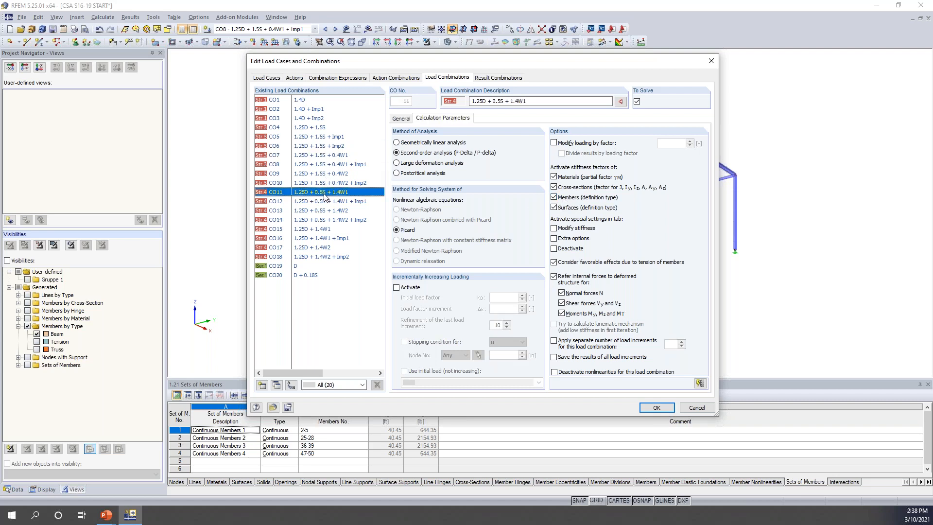
Deactivate the member stiffness factors for service combinations CO19 and CO20, check strength combinations CO14 and CO10, and accept the settings
click(298, 266)
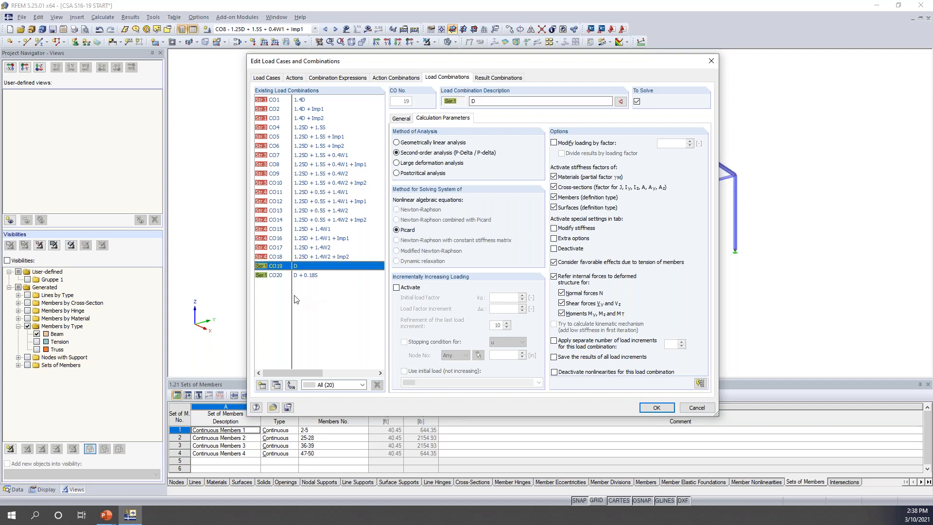
shift+click(306, 275)
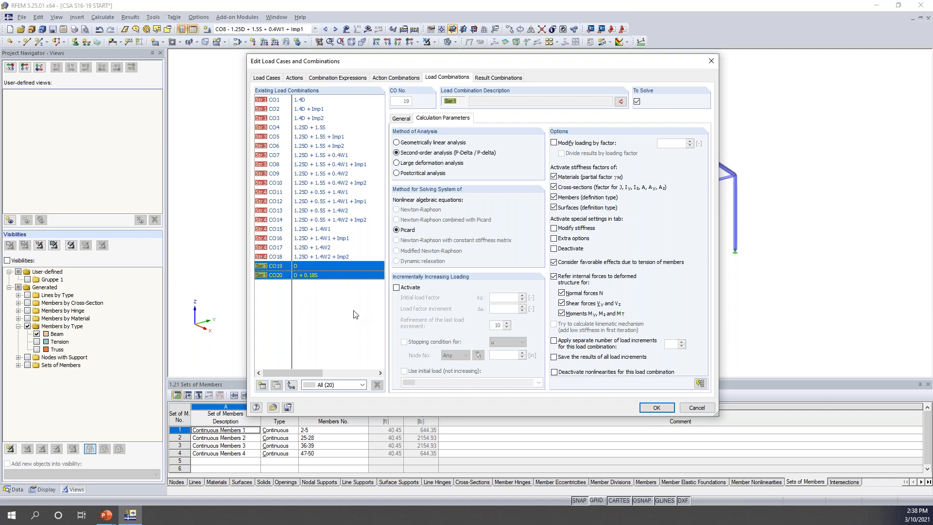
click(554, 198)
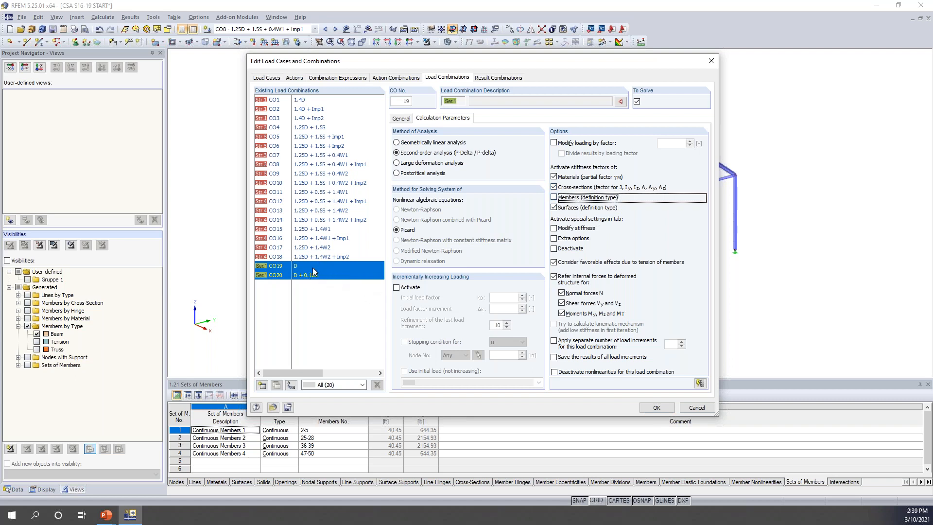
click(322, 219)
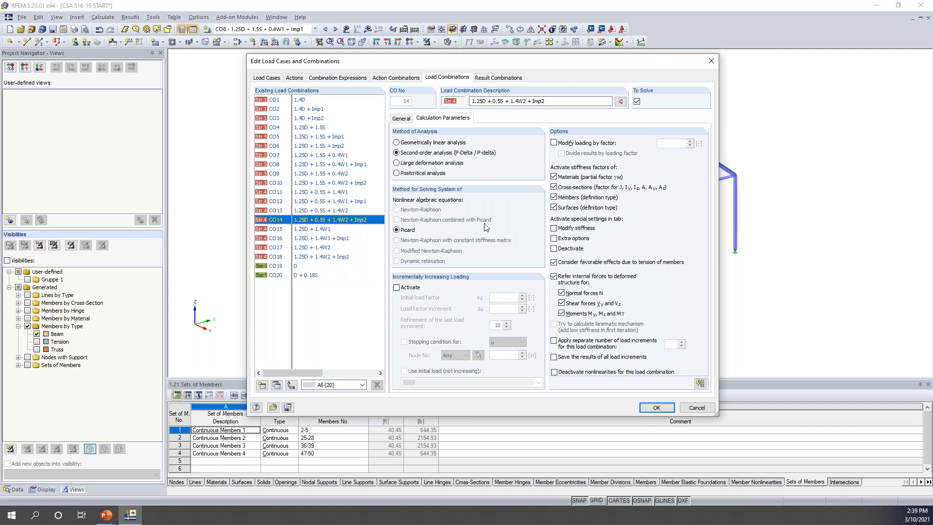
click(320, 201)
click(321, 182)
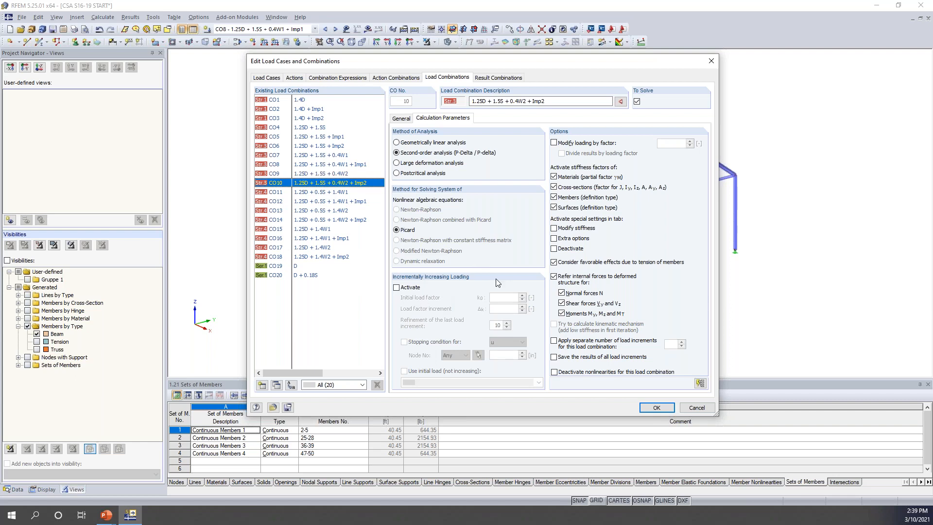
click(656, 408)
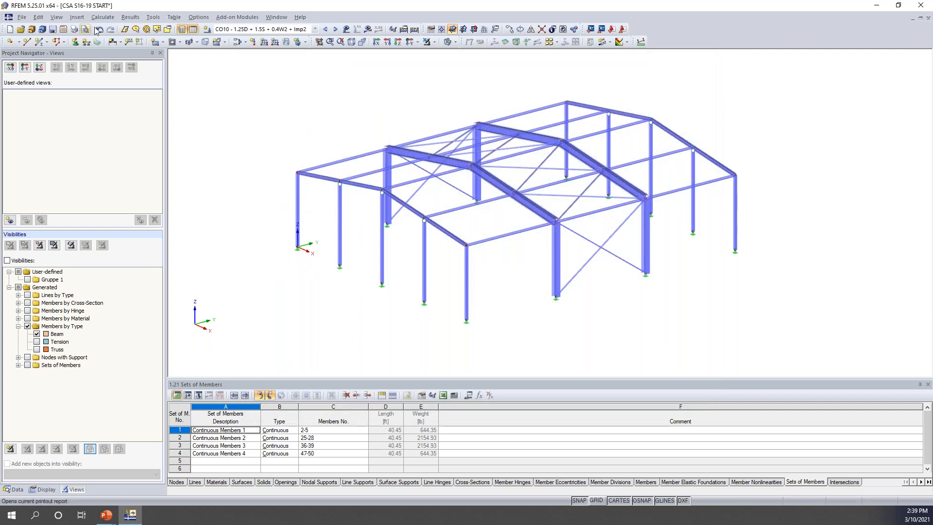
Calculate all results for the model and display the global deformations u
click(110, 18)
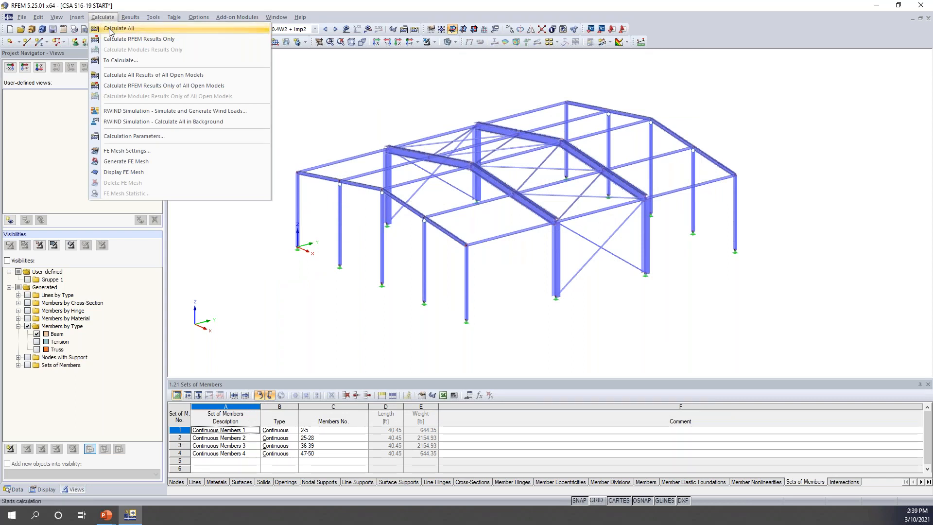
click(110, 29)
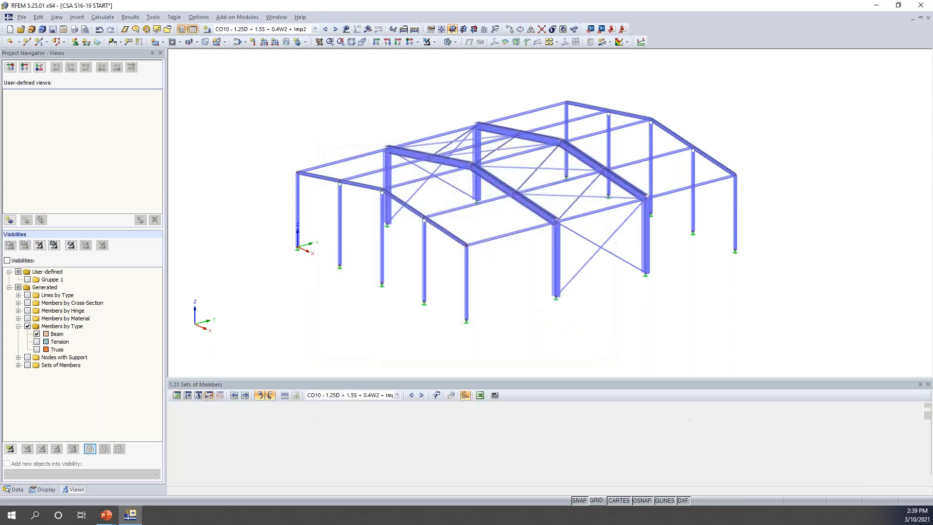
click(12, 64)
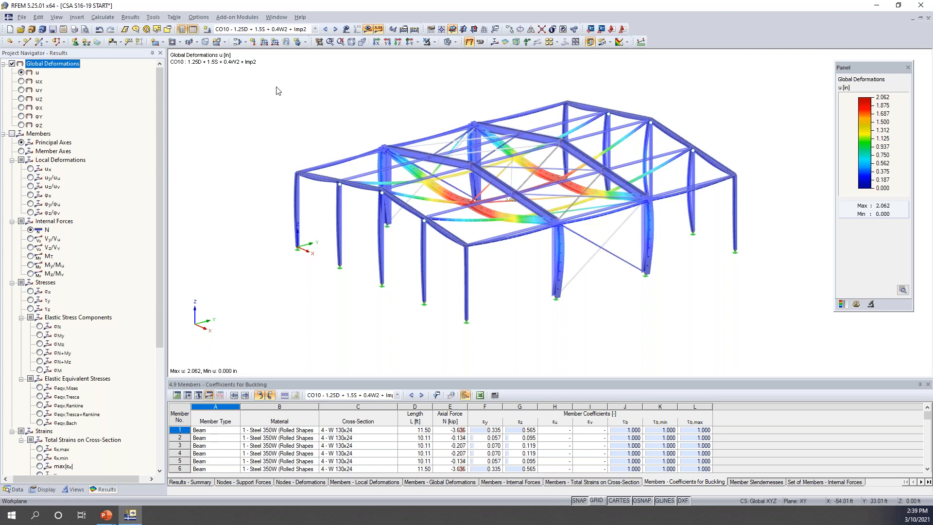
Examine the global deformations u of load combinations CO1 through CO7, with the undeformed frame shown as wireframe
click(315, 29)
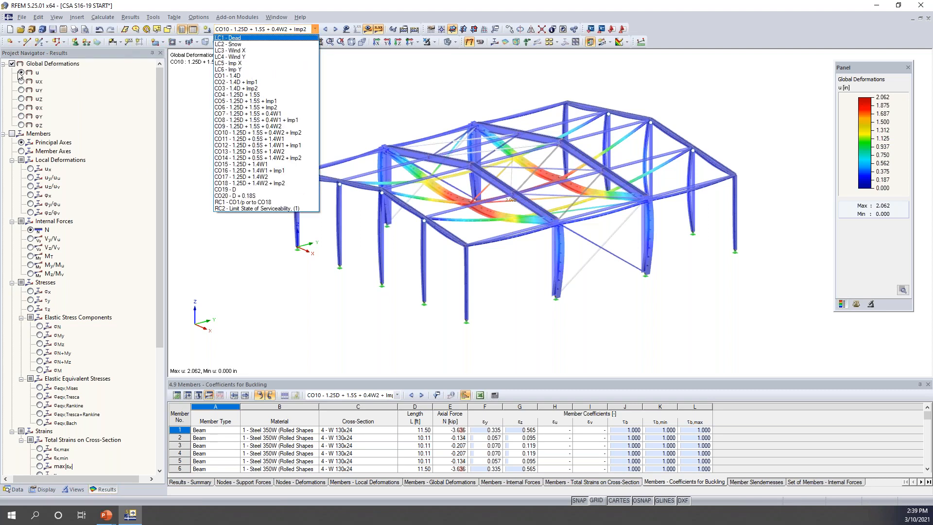
click(239, 76)
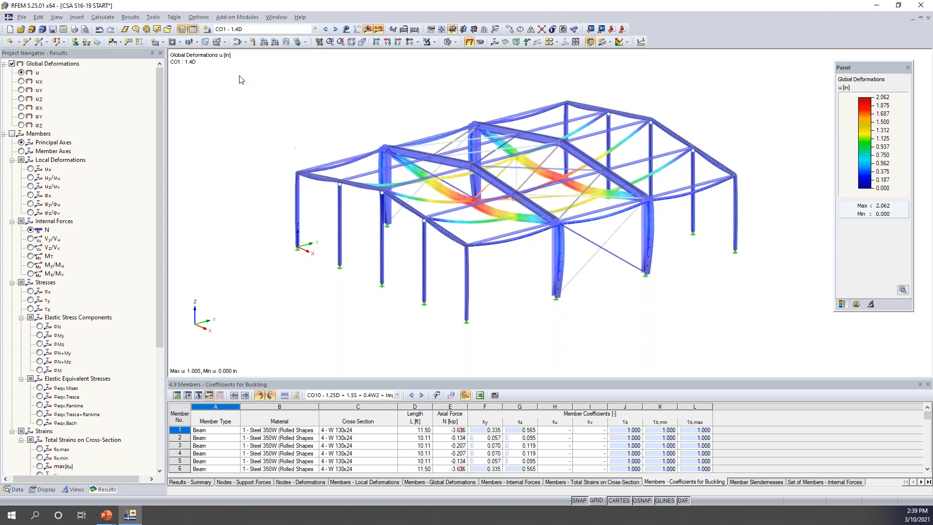
click(335, 30)
click(335, 30)
ctrl+middle_drag(300, 126, 341, 139)
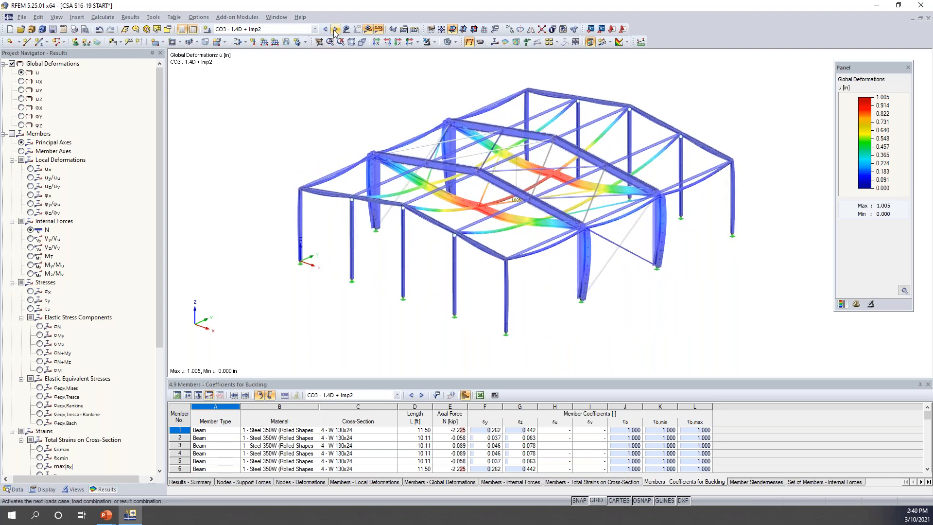
click(447, 43)
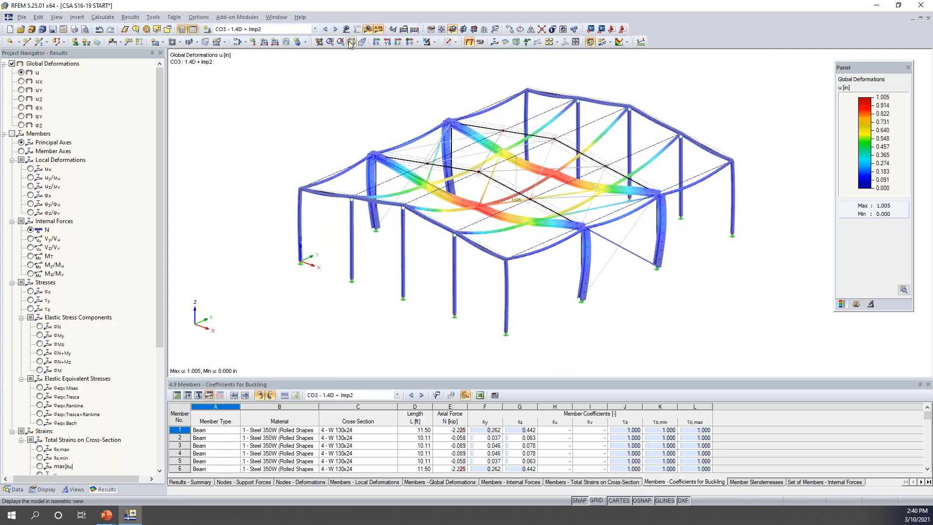
click(335, 30)
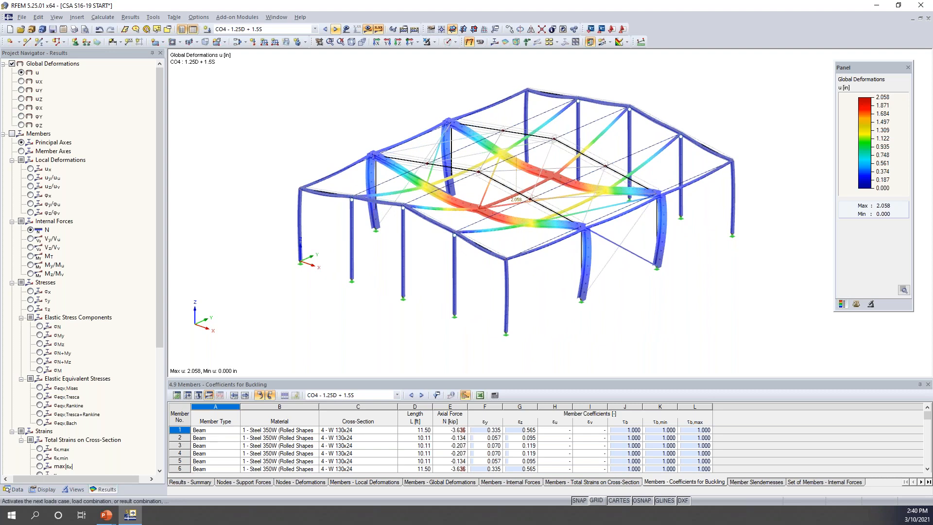
click(335, 29)
click(336, 29)
ctrl+middle_drag(300, 149, 325, 129)
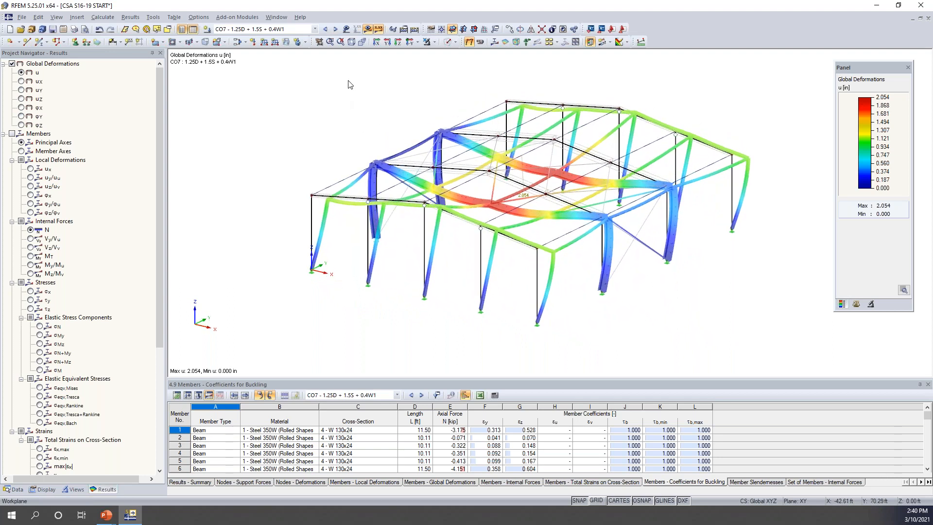
Restore the solid model display and show the members' axial forces N for CO7 instead of the global deformations
click(379, 29)
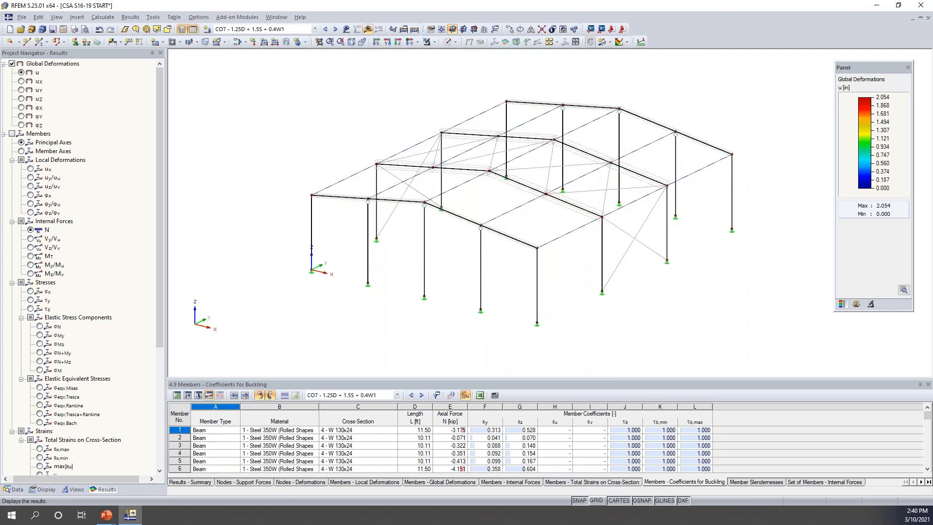
click(447, 42)
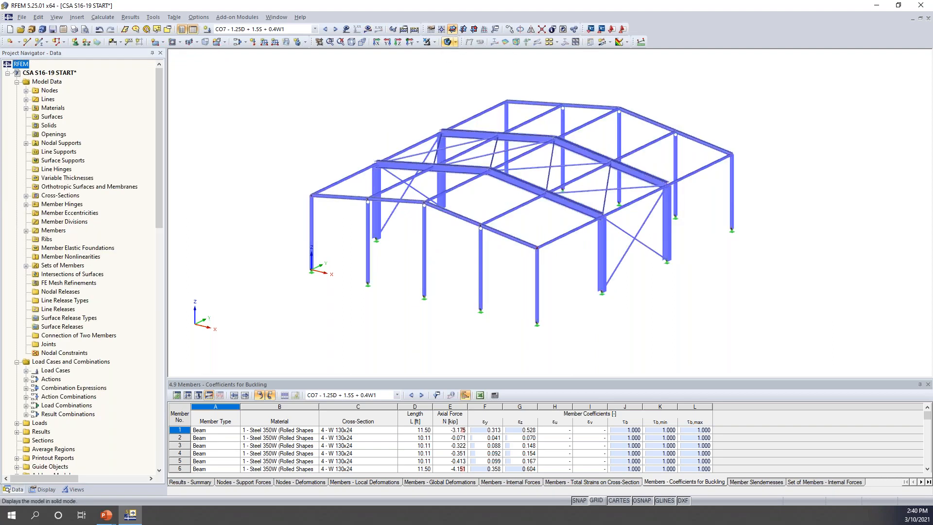
click(379, 29)
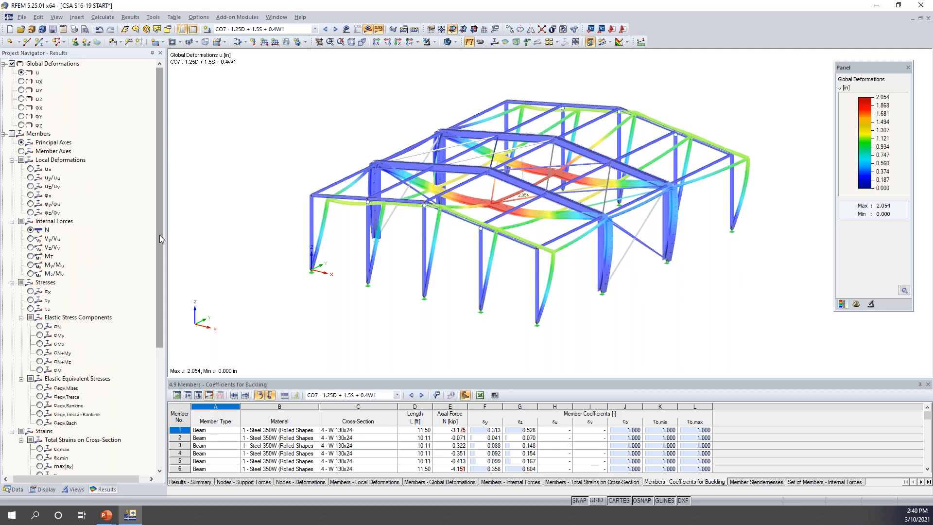
click(13, 134)
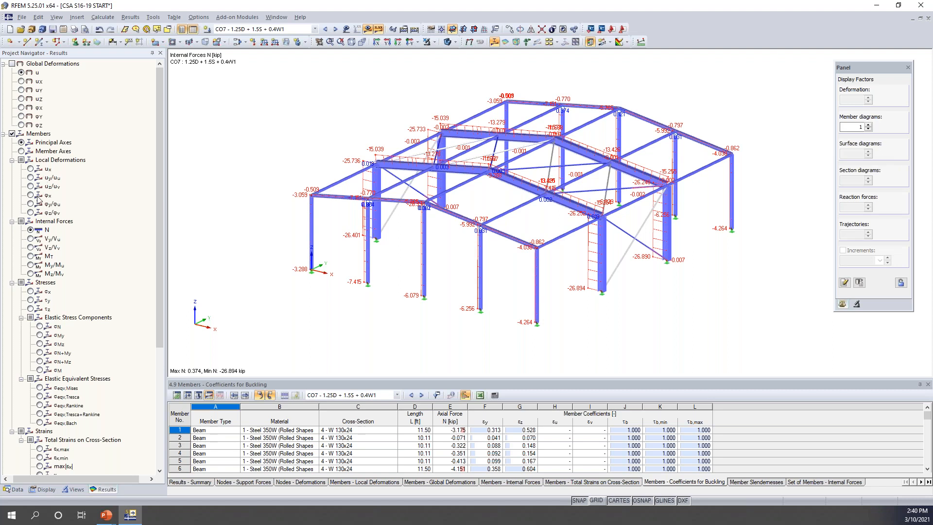
Isolate the first interior portal frame along Y by making only its selected members visible, shown close up in 3D
ctrl+middle_drag(511, 282, 391, 243)
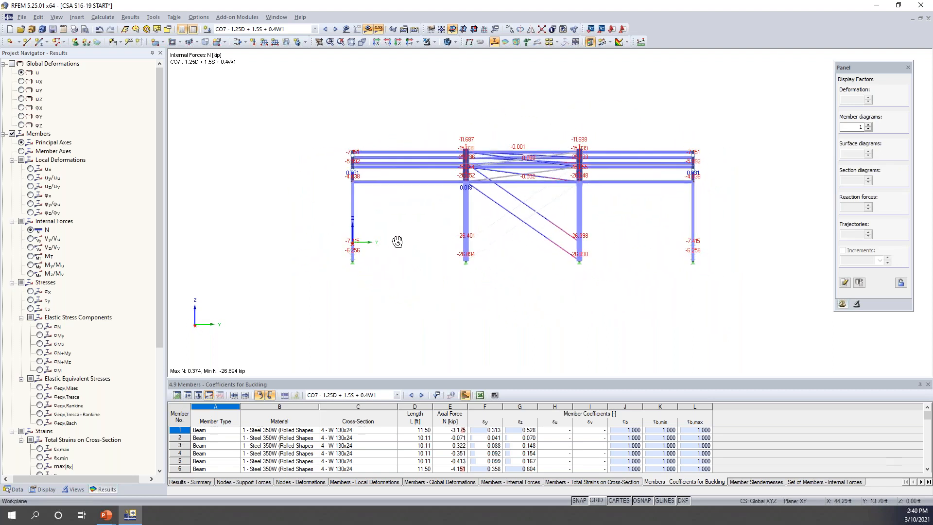
drag(451, 118, 482, 289)
click(435, 42)
click(469, 55)
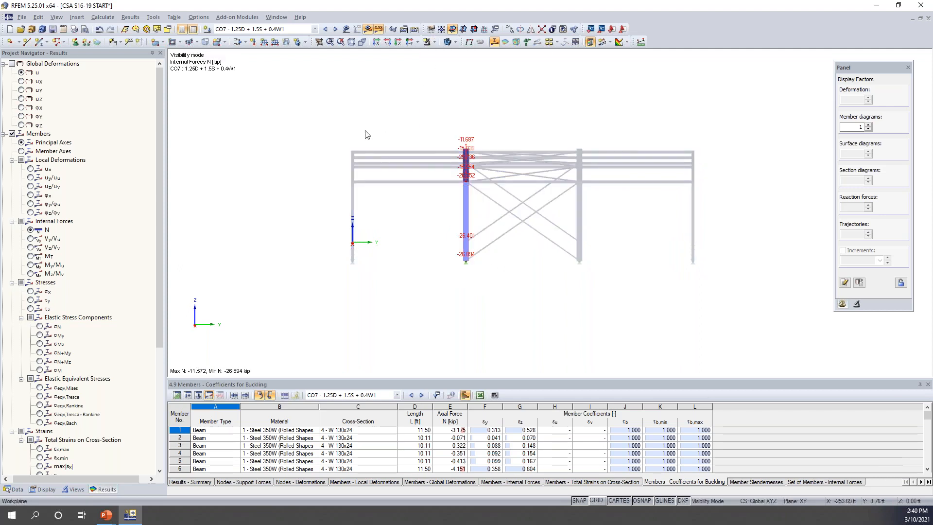
ctrl+middle_drag(357, 156, 475, 201)
middle_drag(476, 201, 483, 220)
scroll(483, 220, up, 5)
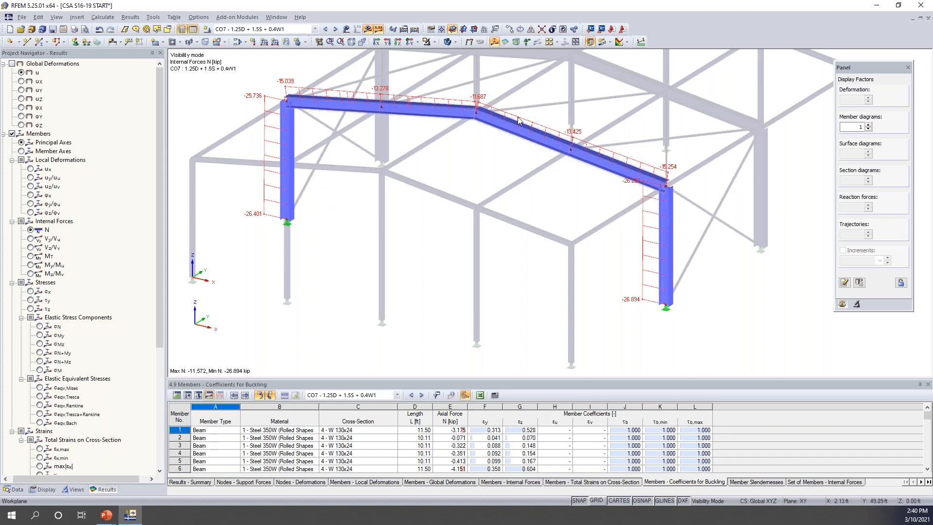
Review the isolated frame's shear force and bending moment diagrams Vy, Vz, My and Mz, and return to axial force N
click(31, 238)
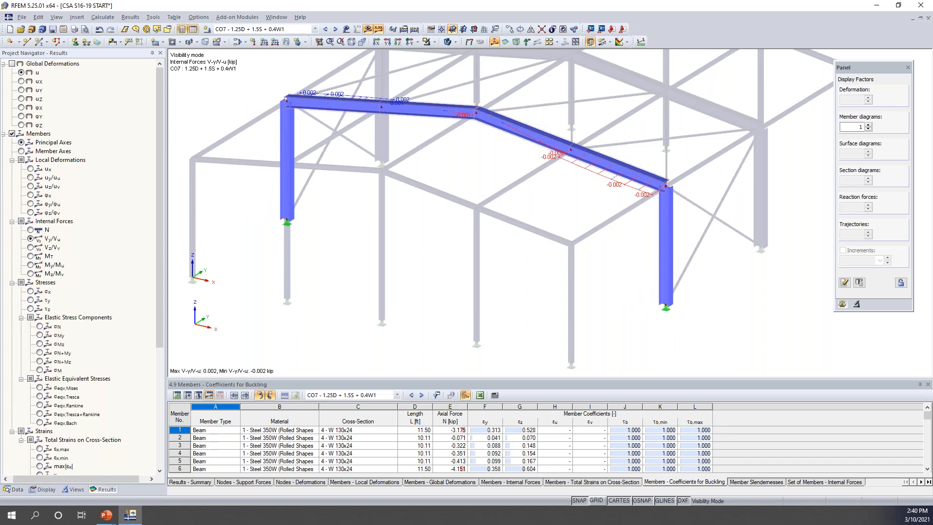
click(31, 247)
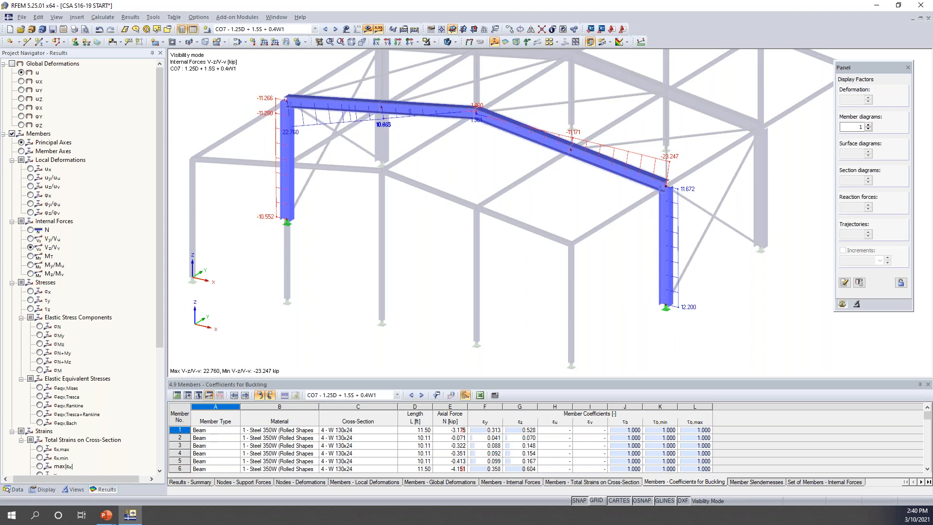
click(31, 265)
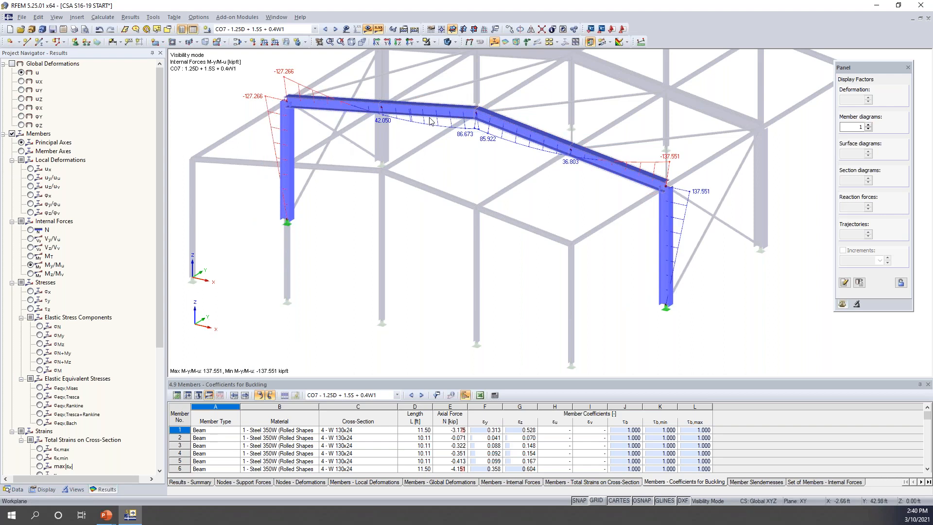
click(31, 274)
click(31, 230)
middle_drag(357, 197, 360, 211)
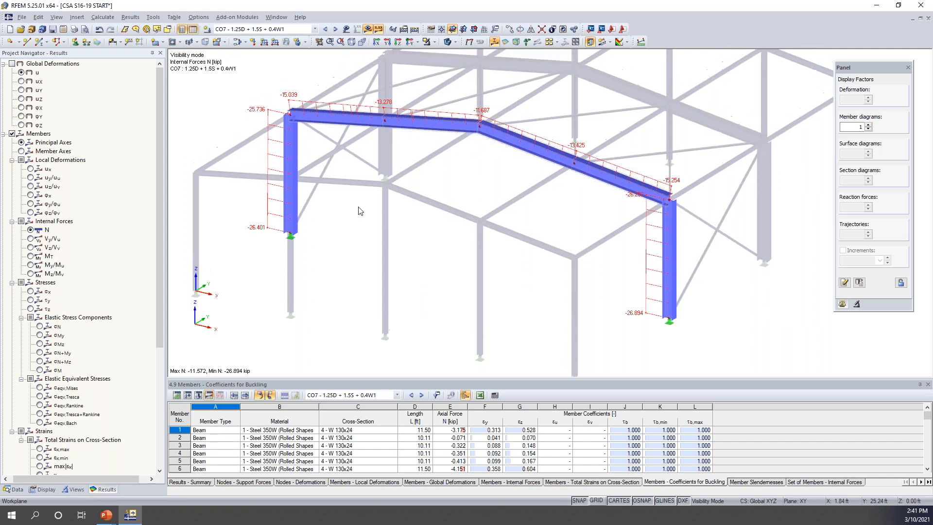
Open the result diagrams of column member 24, add Vz/Vv and My/Mu, compare CO7 with CO5, and close them
right_click(293, 172)
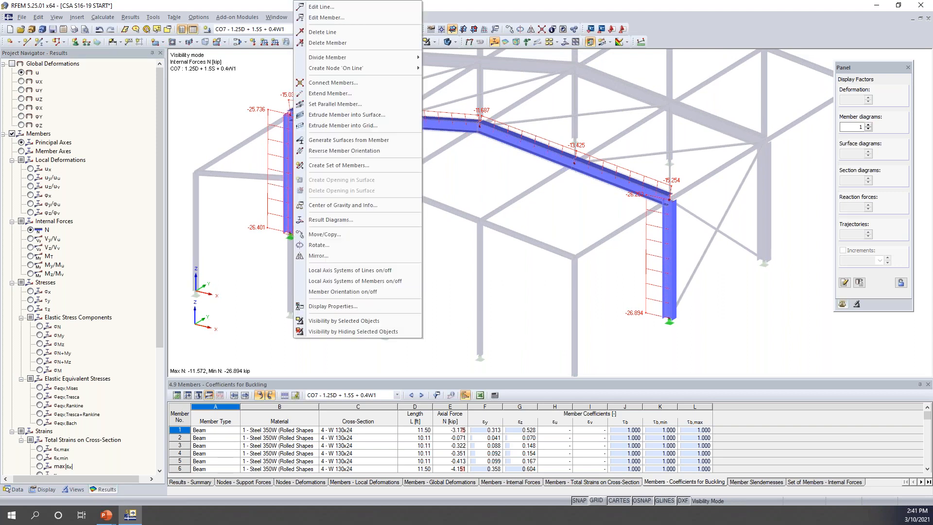
click(320, 220)
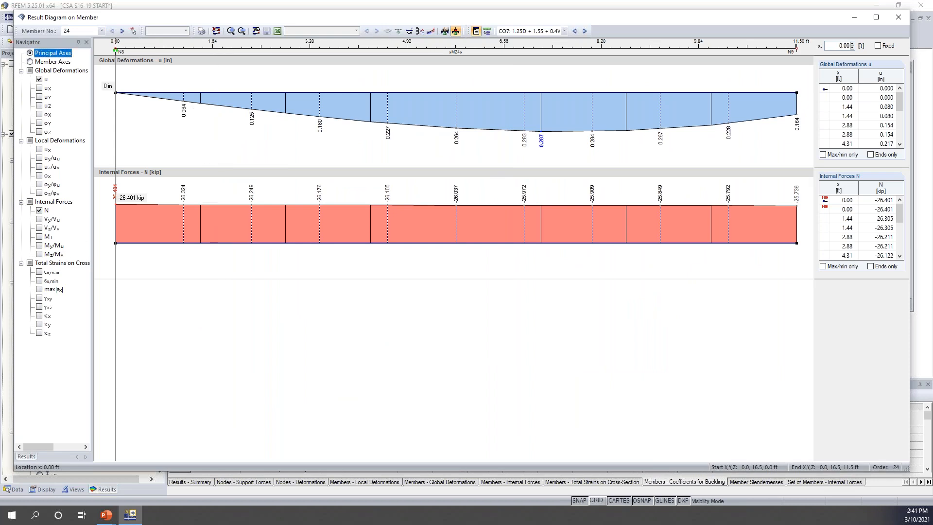
click(39, 228)
click(39, 245)
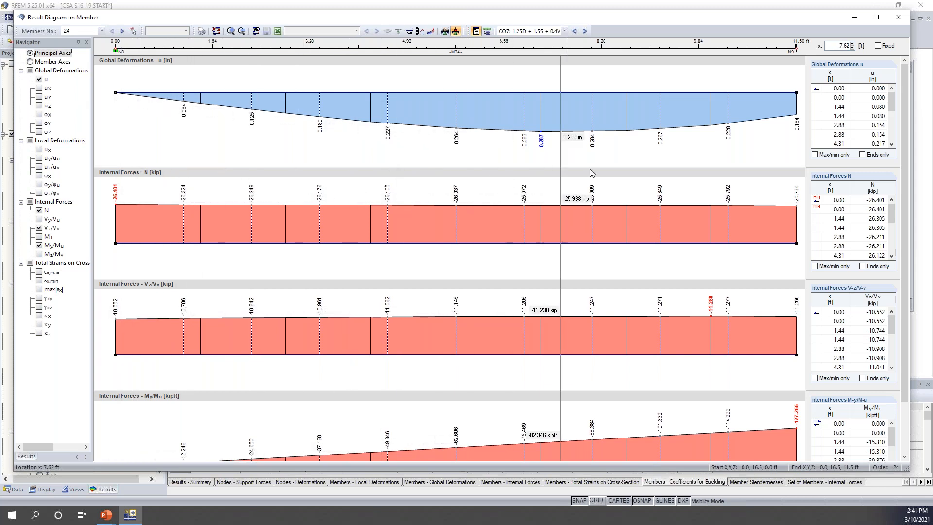
click(574, 31)
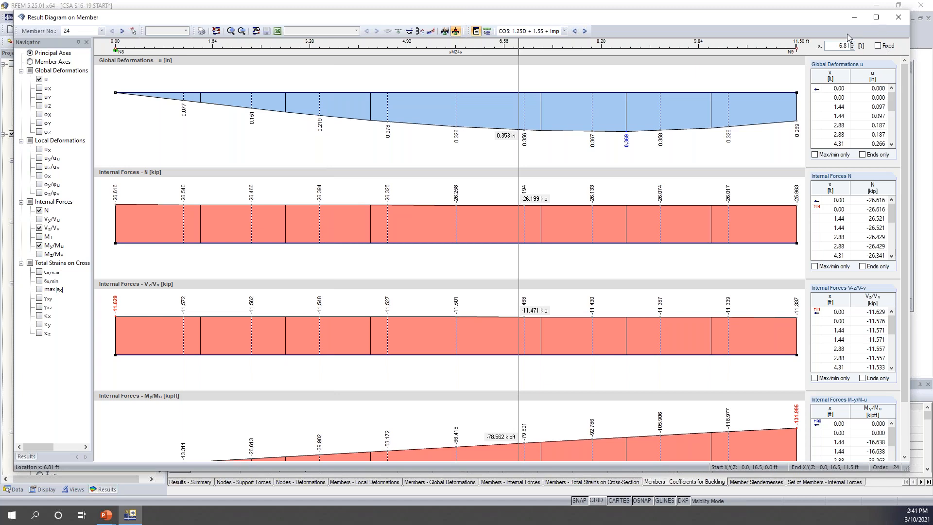
click(900, 22)
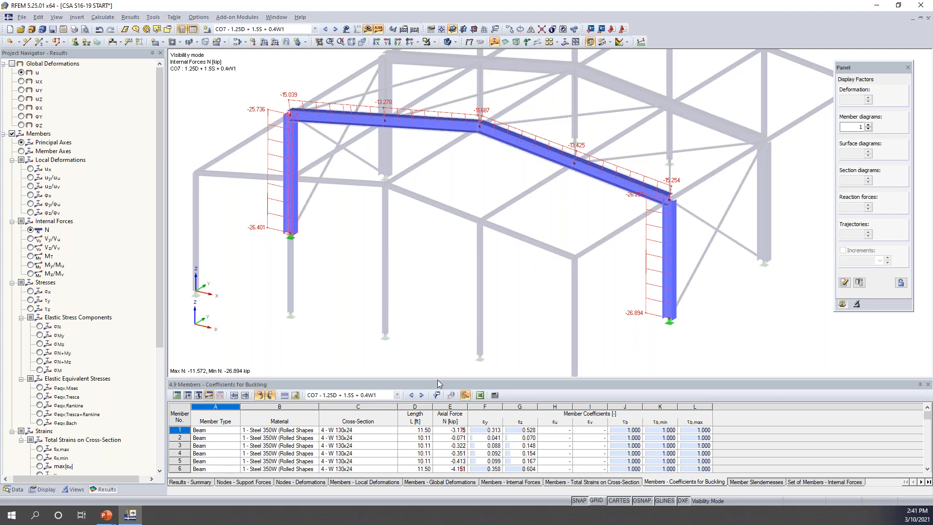
Enlarge the results table and inspect table 4.6 Members - Internal Forces for member 1 at node 2
drag(437, 380, 448, 274)
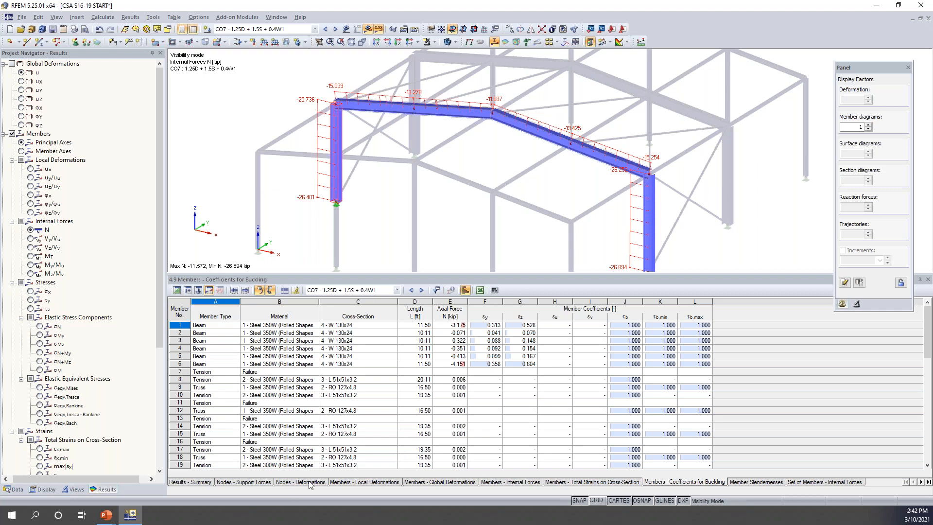
right_click(251, 486)
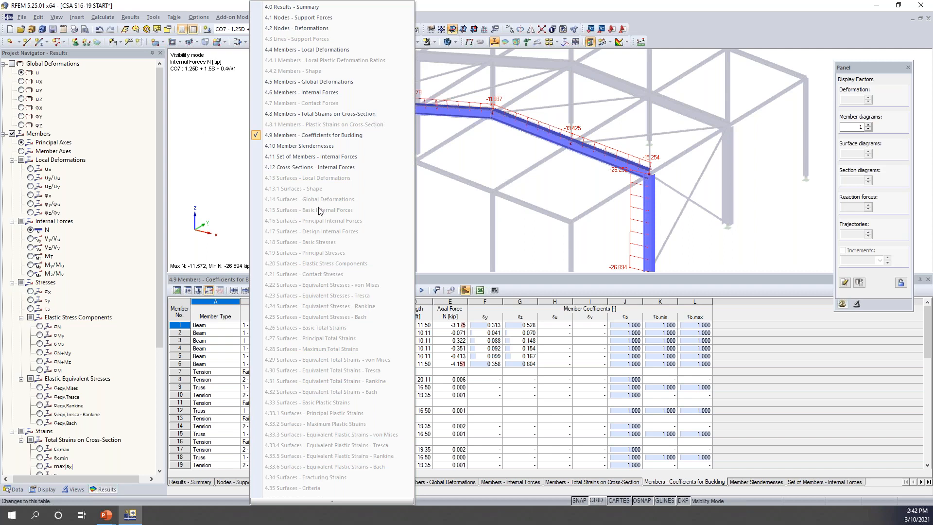
click(303, 93)
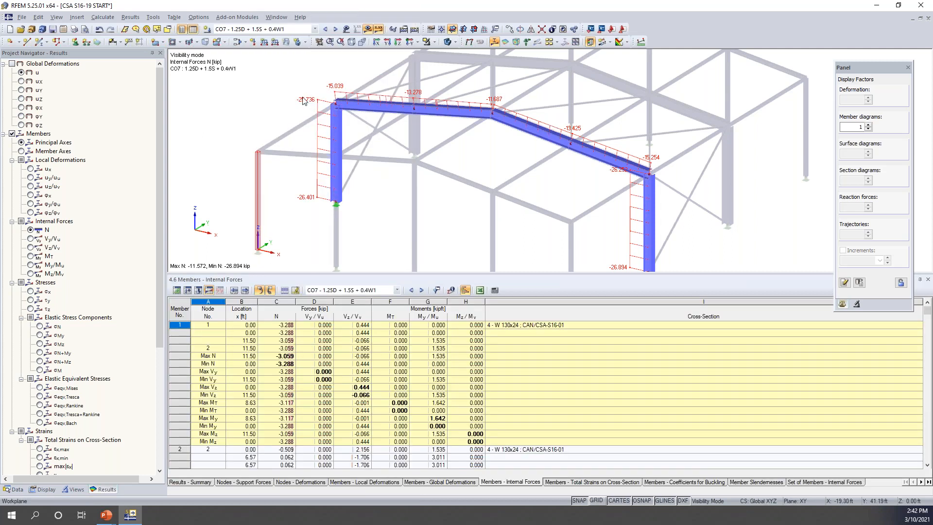
click(274, 348)
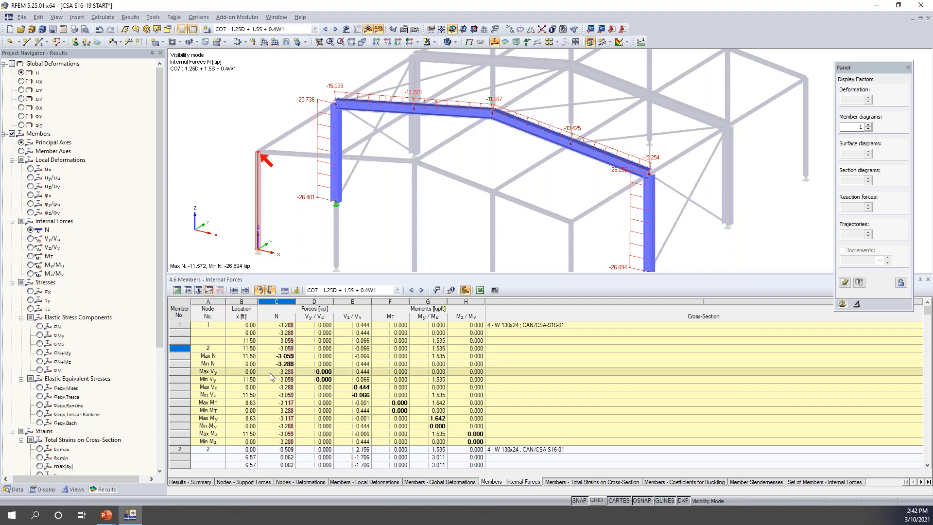
Inspect the minimum and maximum internal force rows of member 1 and rafter member 25 in table 4.6
click(270, 372)
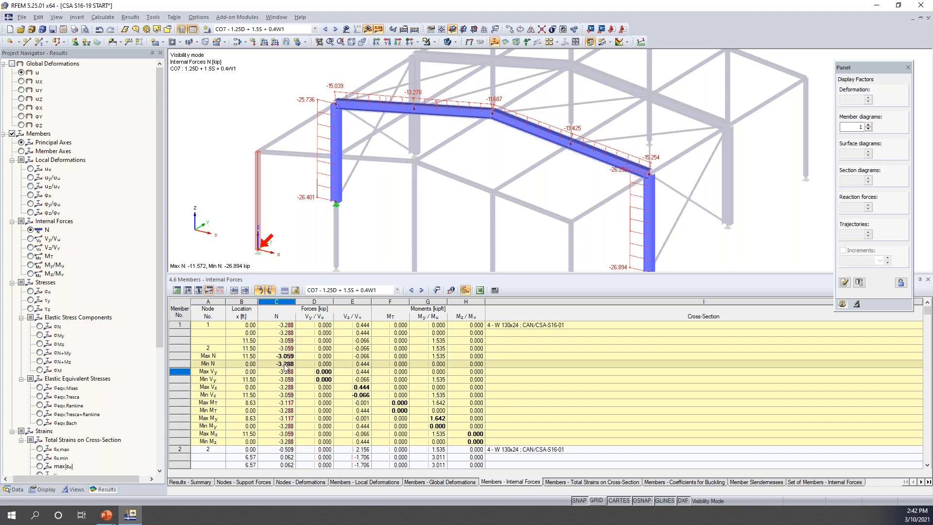
click(284, 410)
click(283, 395)
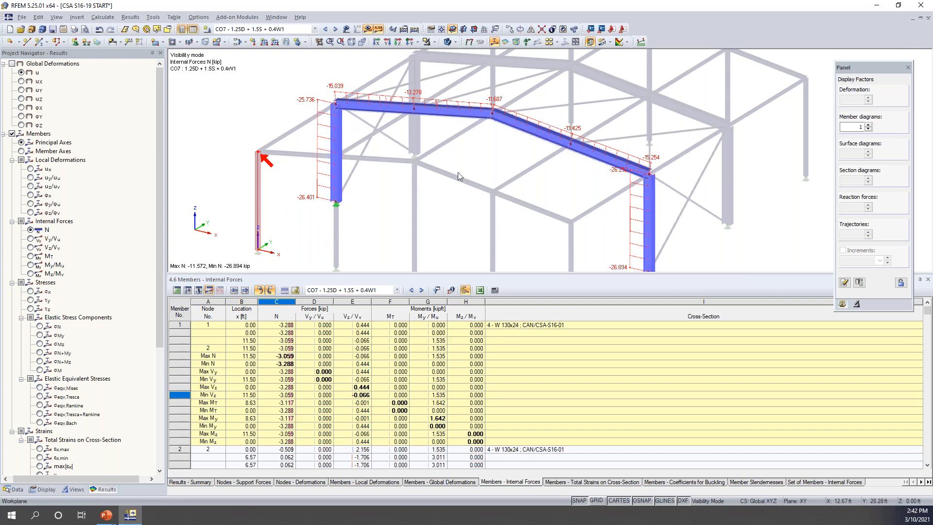
click(353, 112)
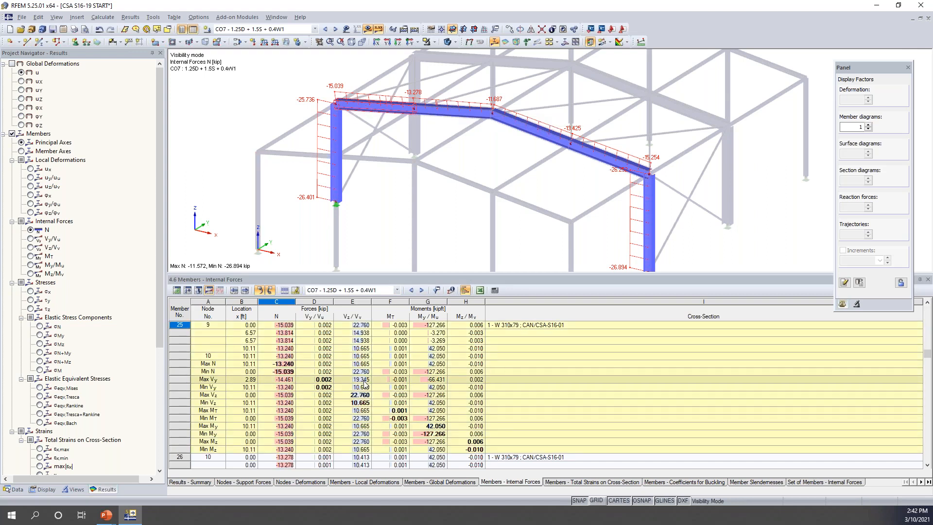
click(253, 389)
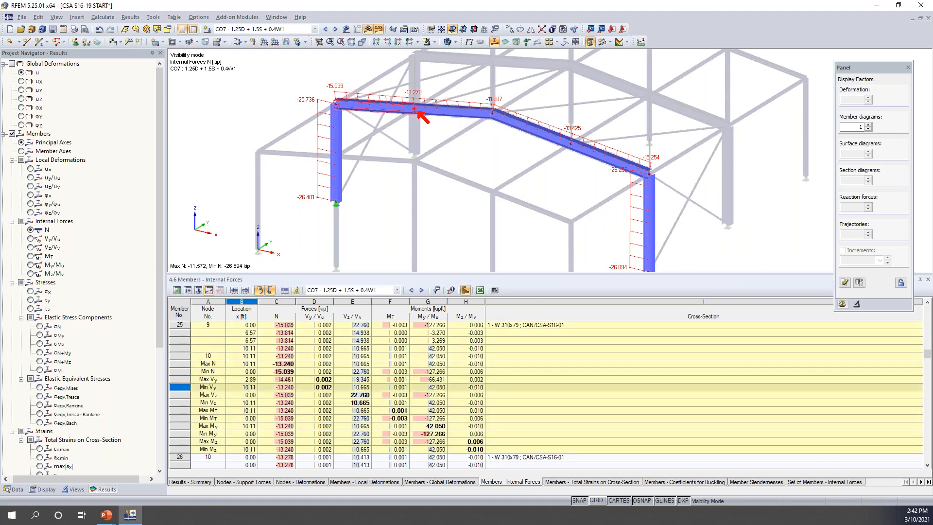
click(233, 410)
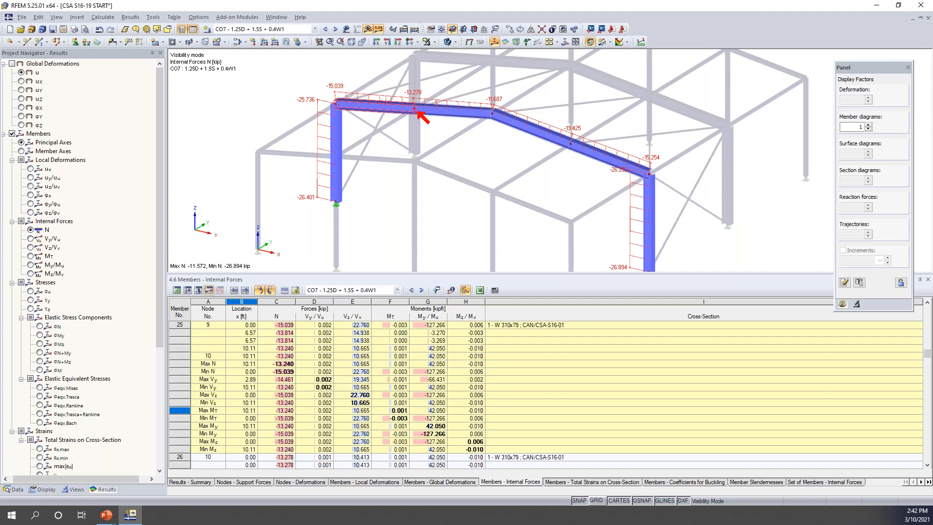
Review the Microsoft Excel and CSV export options for the member internal forces table, and close them without exporting
click(480, 290)
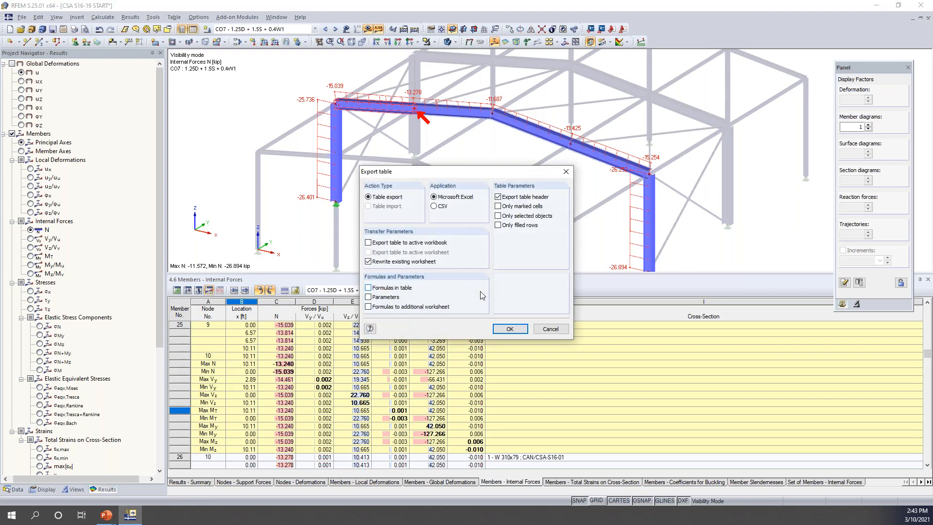
drag(495, 175, 498, 106)
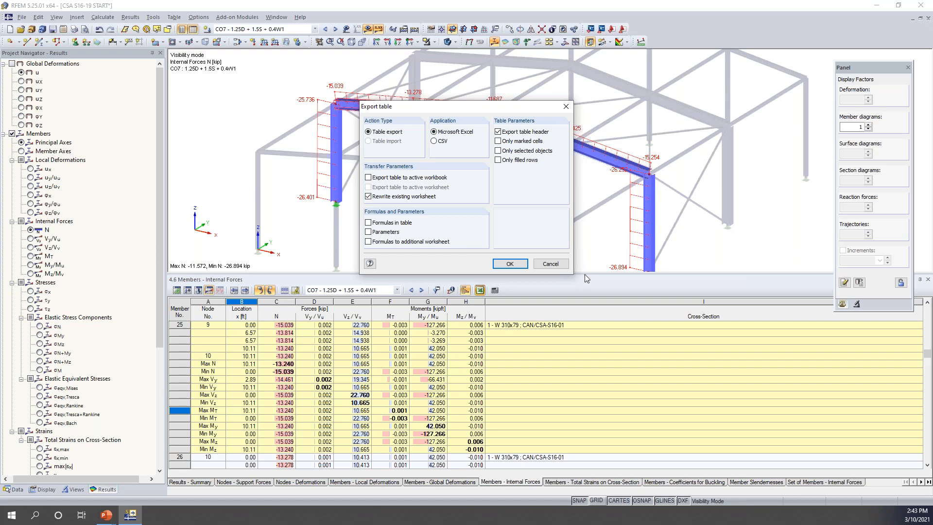
click(550, 263)
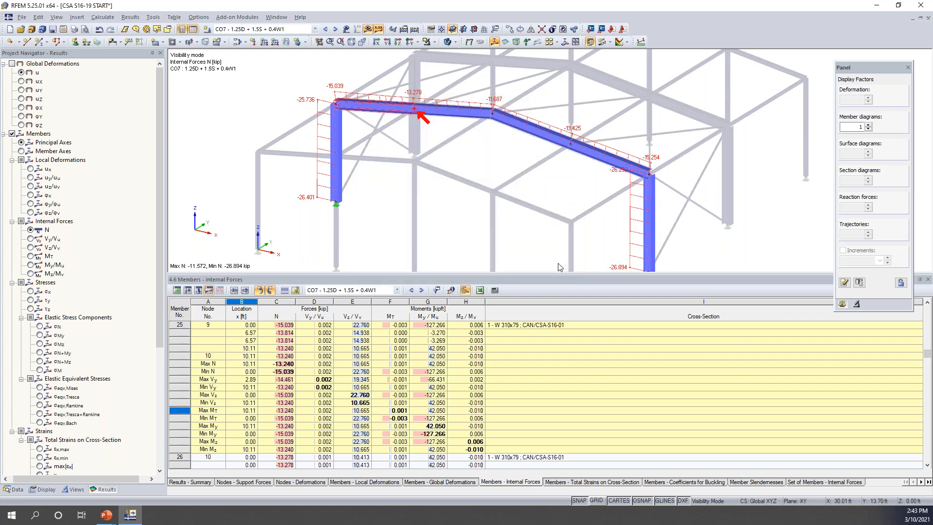
Shrink the results table and show the complete frame without result diagrams by cancelling visibility mode
drag(556, 277, 554, 330)
scroll(557, 248, down, 1)
middle_drag(552, 245, 538, 219)
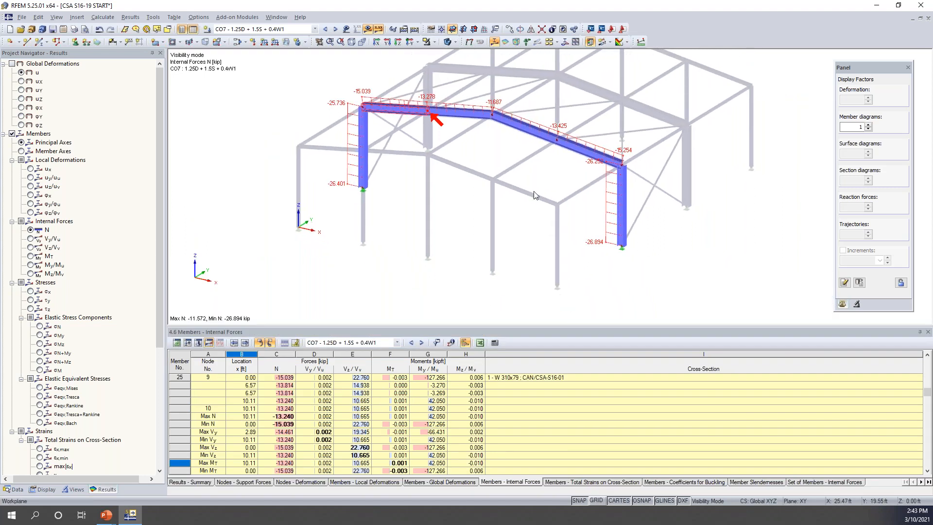
click(433, 42)
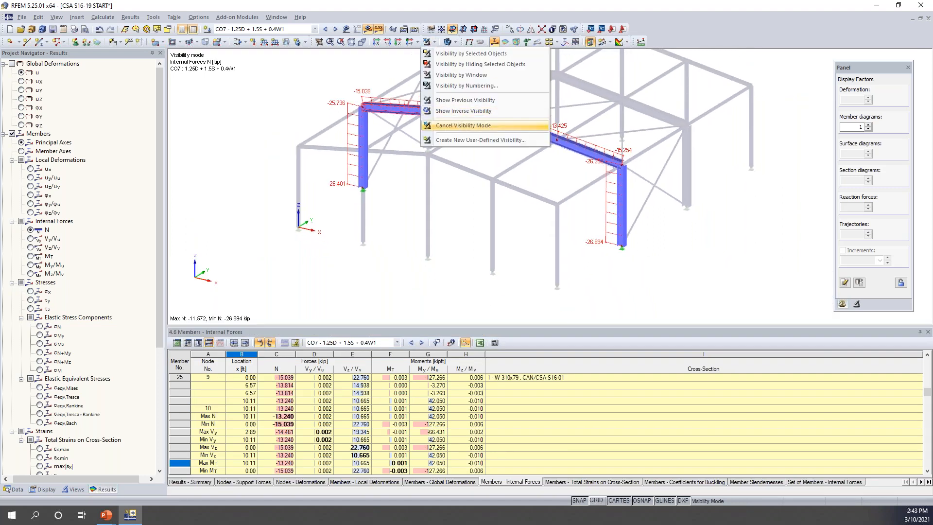
click(456, 126)
click(416, 30)
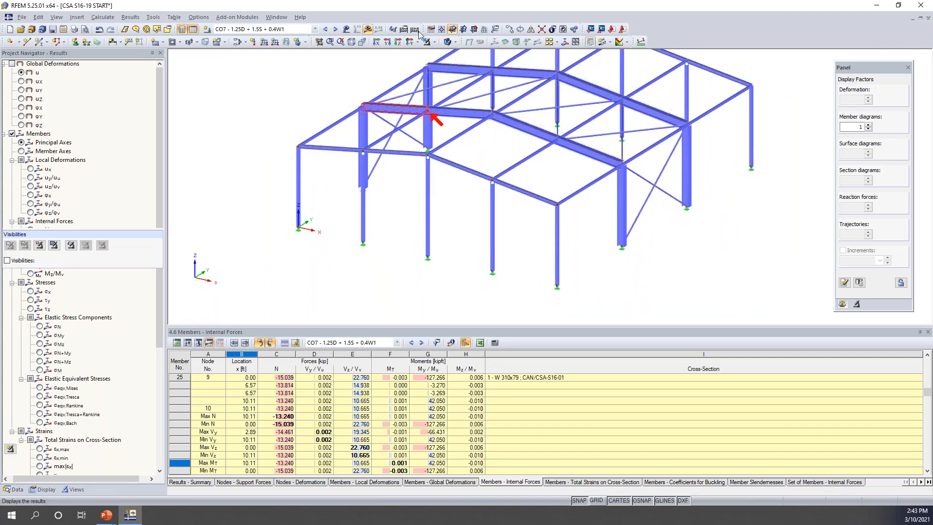
click(323, 93)
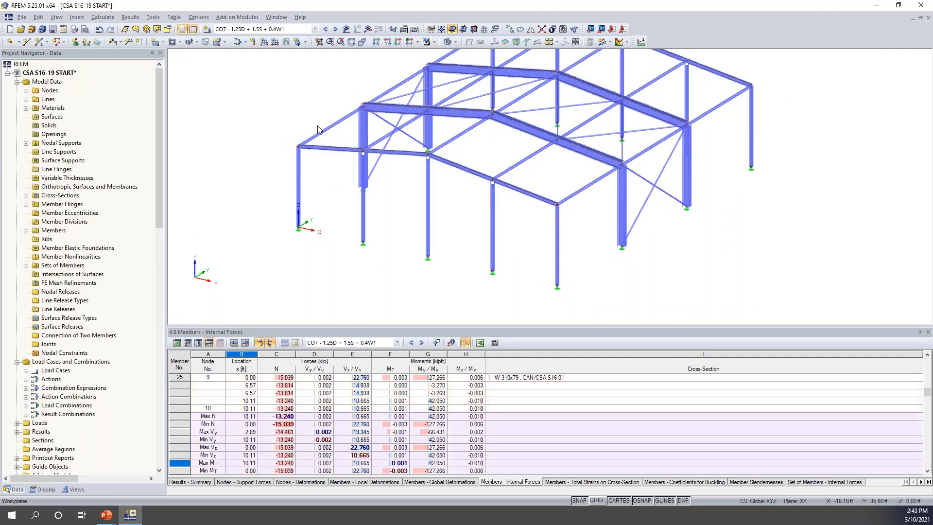
ctrl+middle_drag(565, 206, 511, 194)
scroll(522, 209, down, 2)
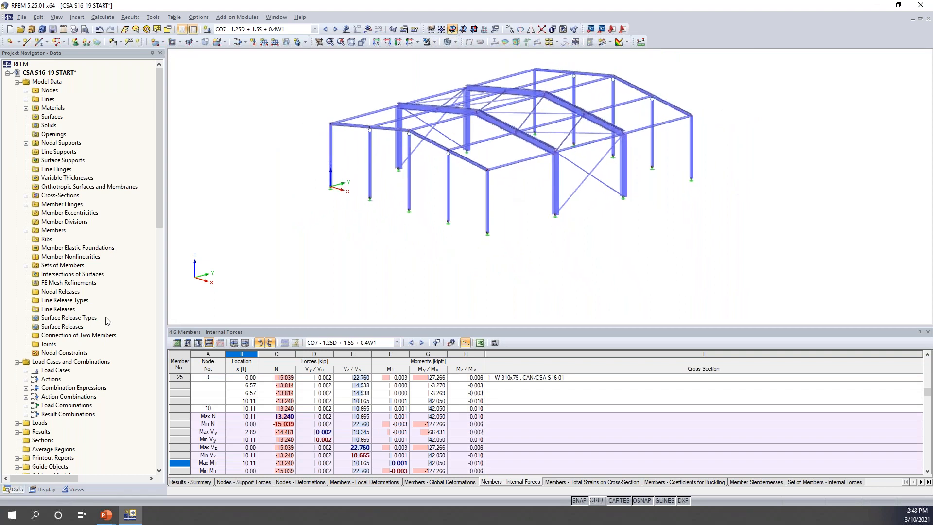
Examine the available add-on modules in the project data, including the Favorite setting of RF-STEEL CSA
scroll(111, 314, down, 9)
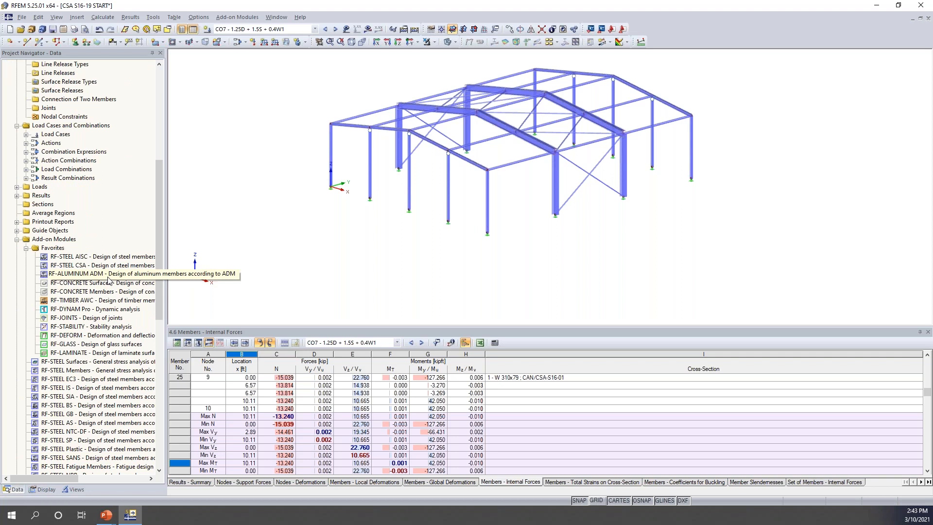
scroll(107, 279, down, 2)
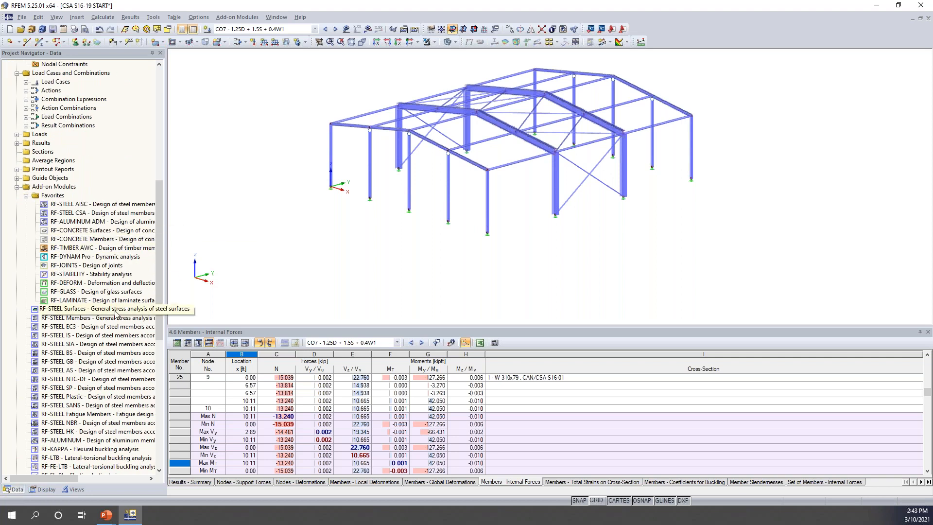
scroll(92, 241, down, 1)
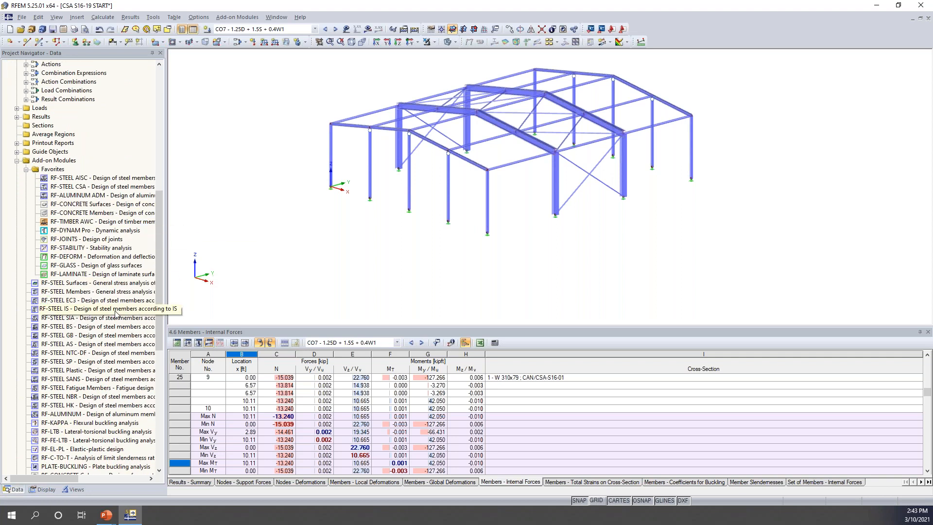
right_click(85, 188)
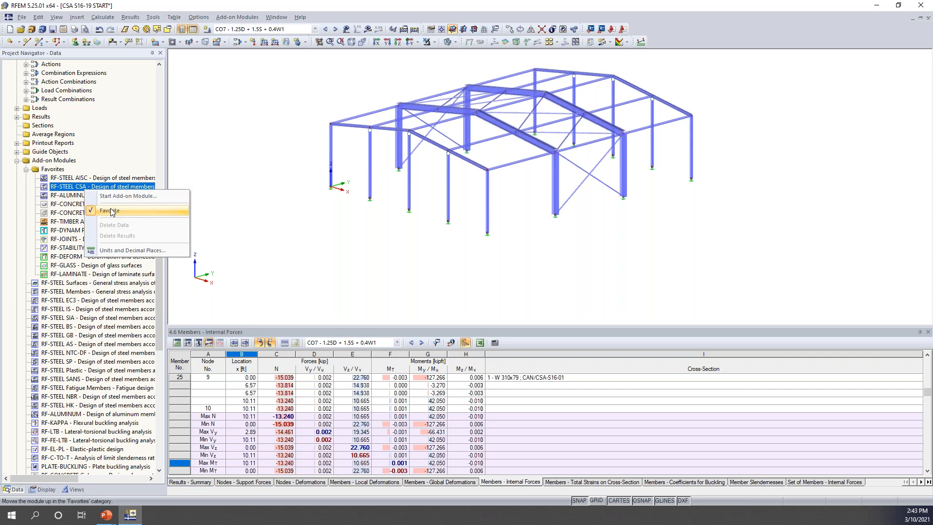
click(62, 189)
scroll(78, 252, down, 5)
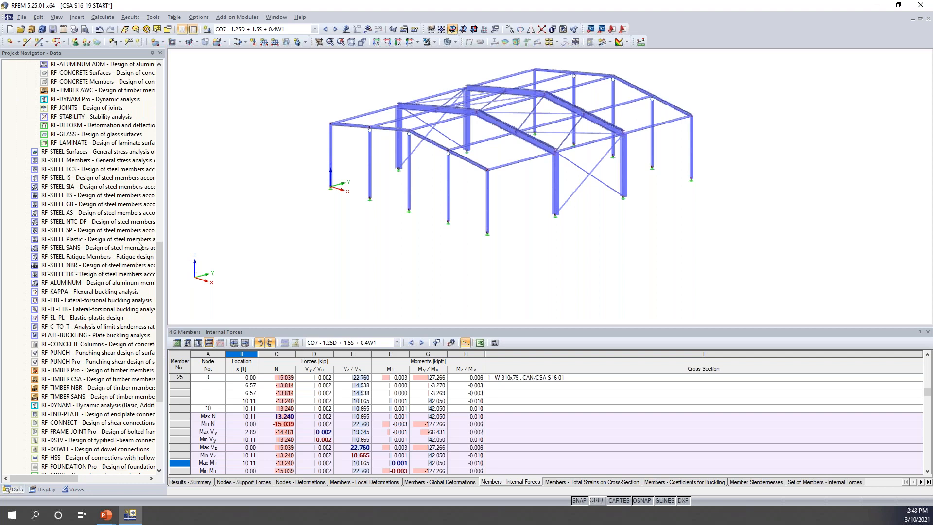
scroll(78, 216, up, 10)
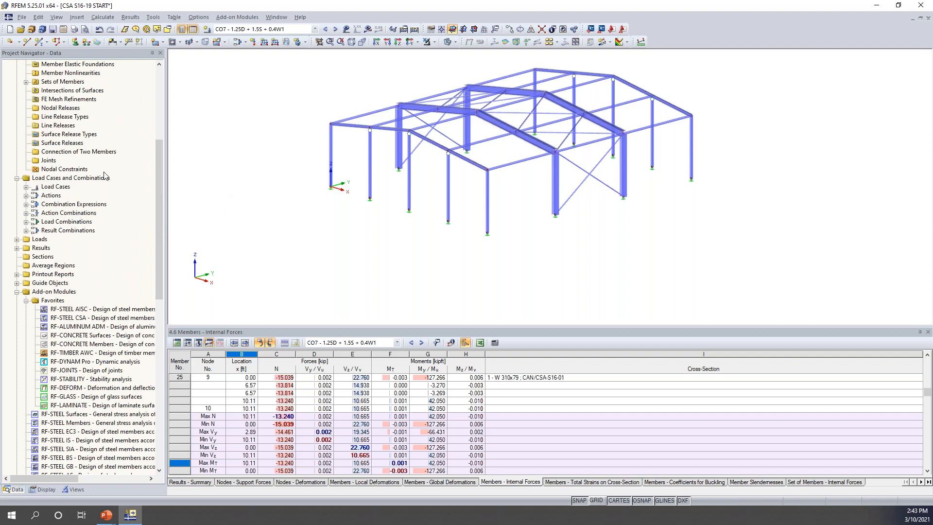
Start the RF-STEEL CSA add-on module for steel member design and choose S16-19 as the design standard
click(226, 19)
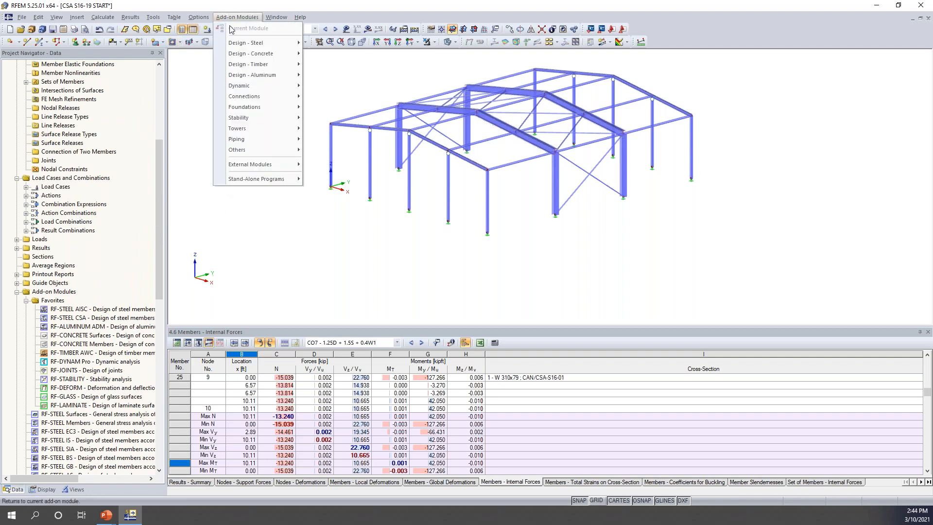
mouse_move(238, 45)
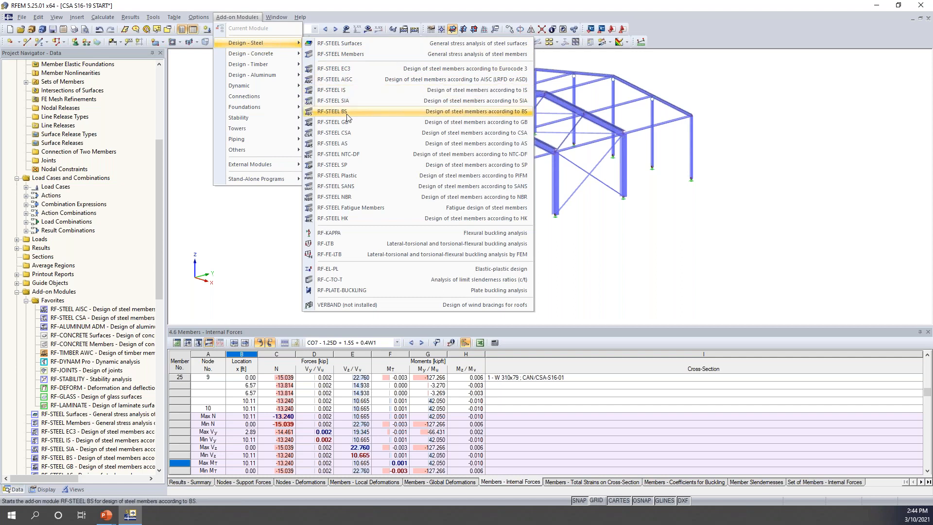
click(345, 133)
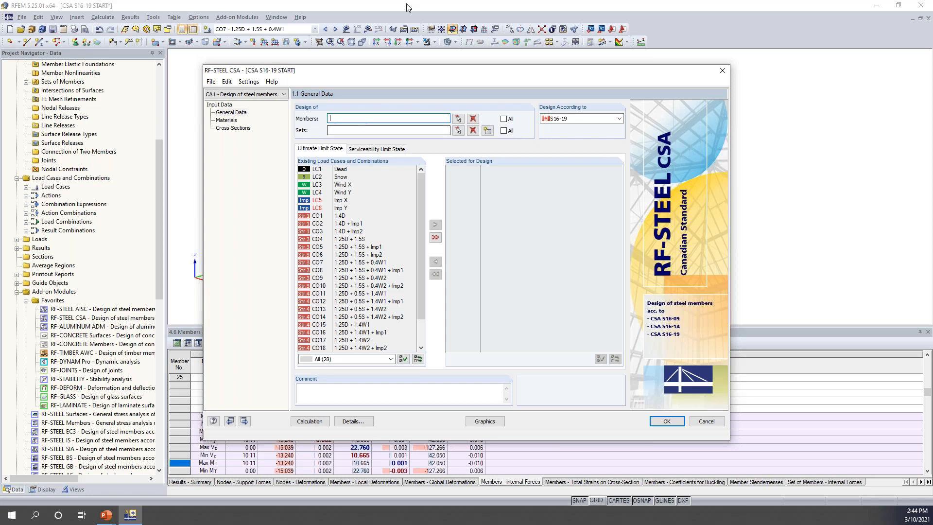
click(580, 118)
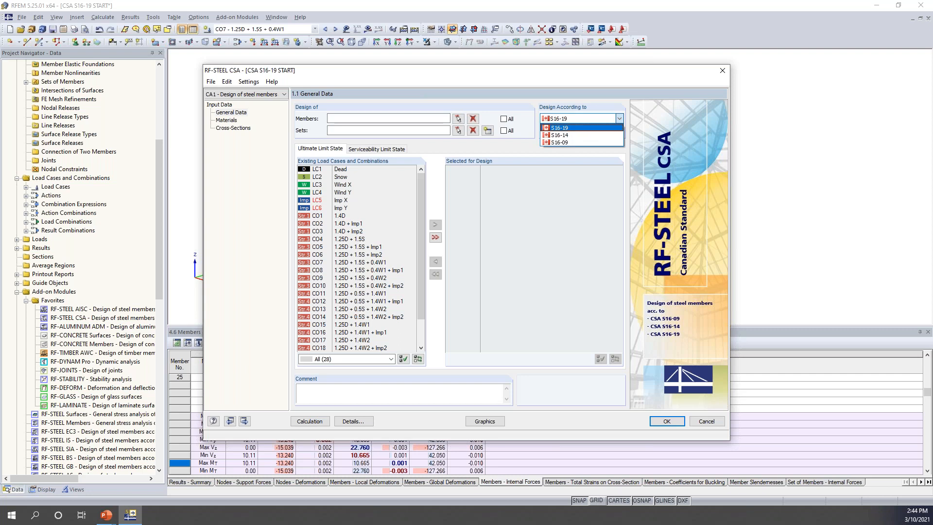
click(572, 128)
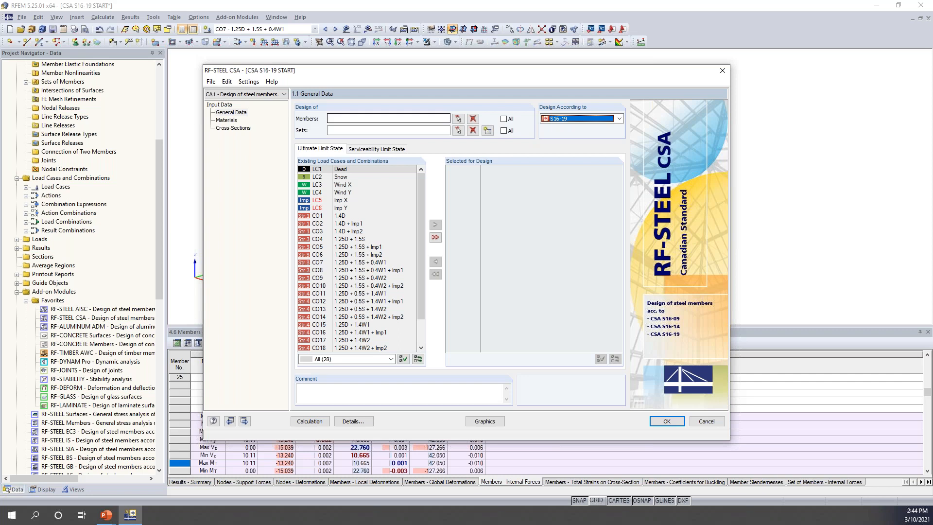
Assign column members 1,6,24,29,35,40,46,51-57 for design by picking them graphically with only Beam type members visible
click(458, 119)
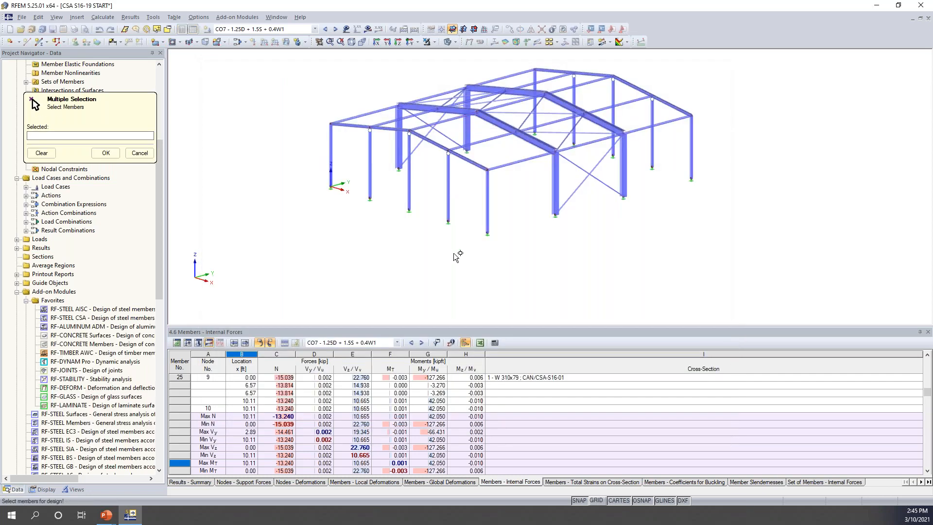
click(76, 490)
click(37, 333)
click(37, 334)
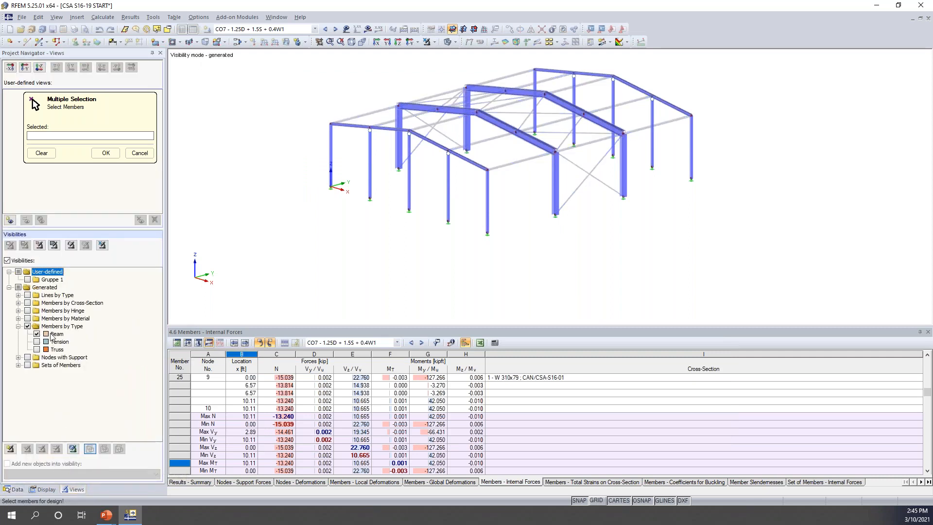
mouse_move(463, 234)
ctrl+middle_down()
mouse_move(467, 225)
mouse_move(618, 175)
ctrl+middle_up()
mouse_move(679, 163)
mouse_down()
mouse_move(423, 157)
mouse_move(351, 144)
mouse_up()
ctrl+middle_drag(722, 151, 579, 199)
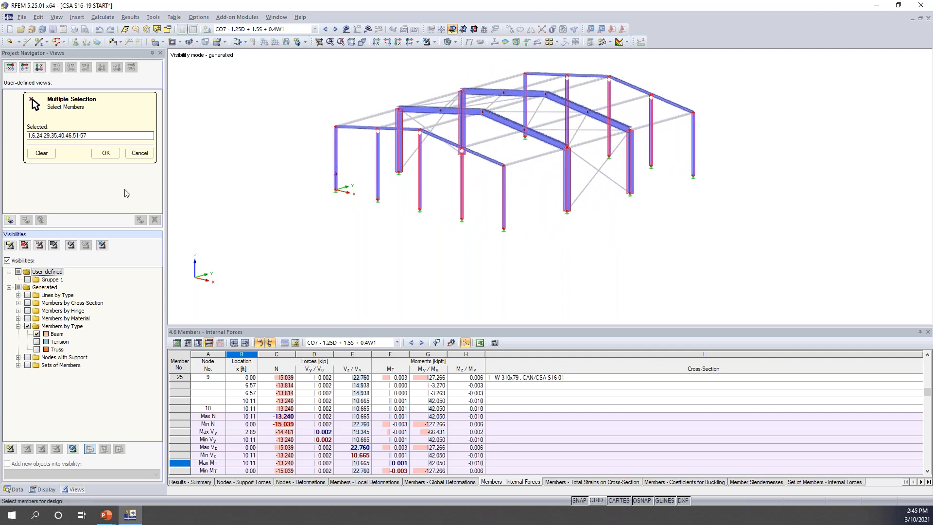
click(105, 153)
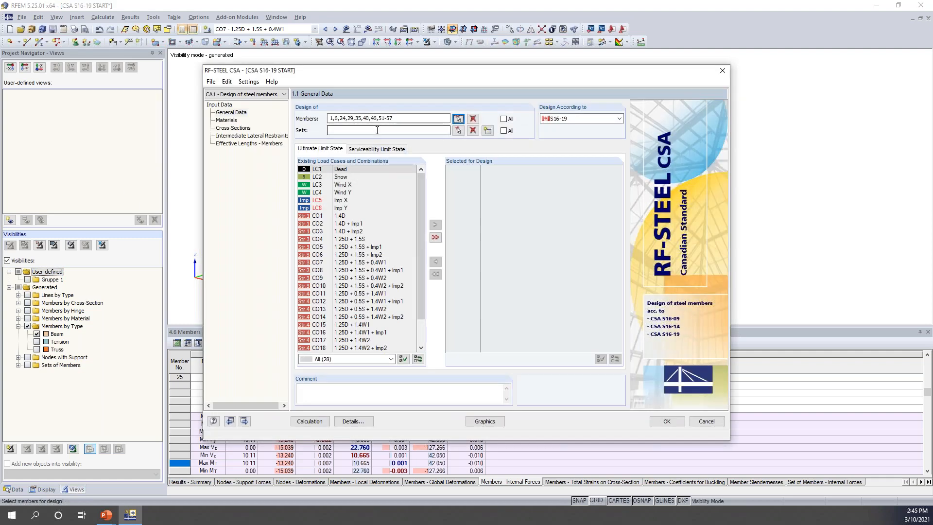
Assign set of members 2, the continuous rafters of the first interior portal frame, for design
drag(412, 72, 401, 246)
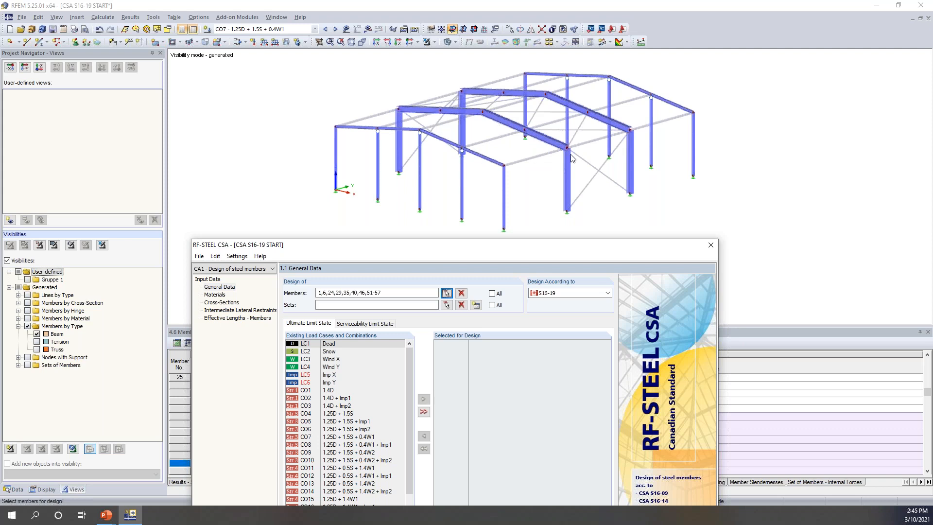
drag(551, 253, 562, 96)
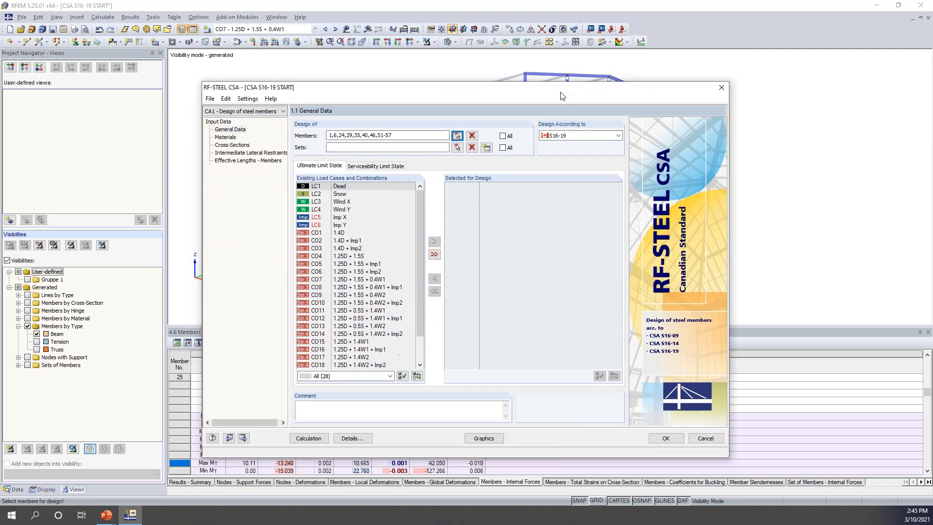
click(457, 147)
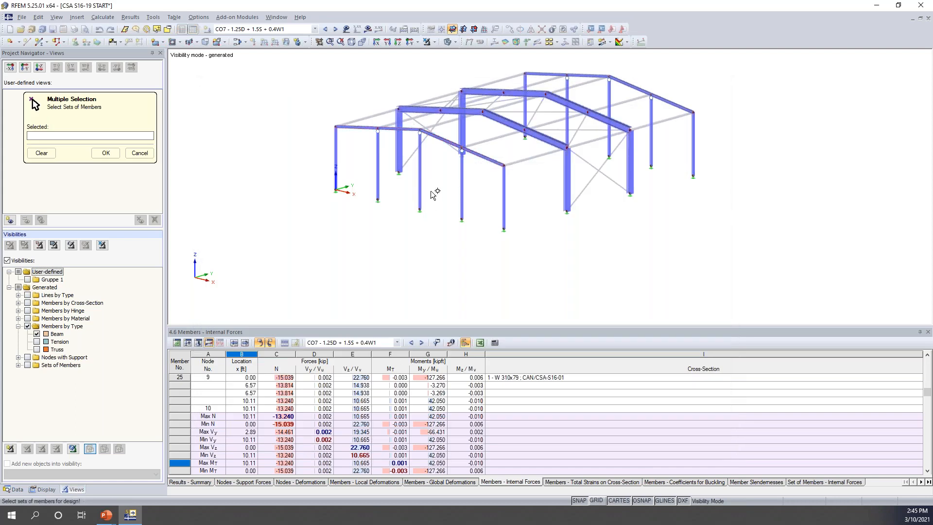
middle_drag(431, 193, 417, 229)
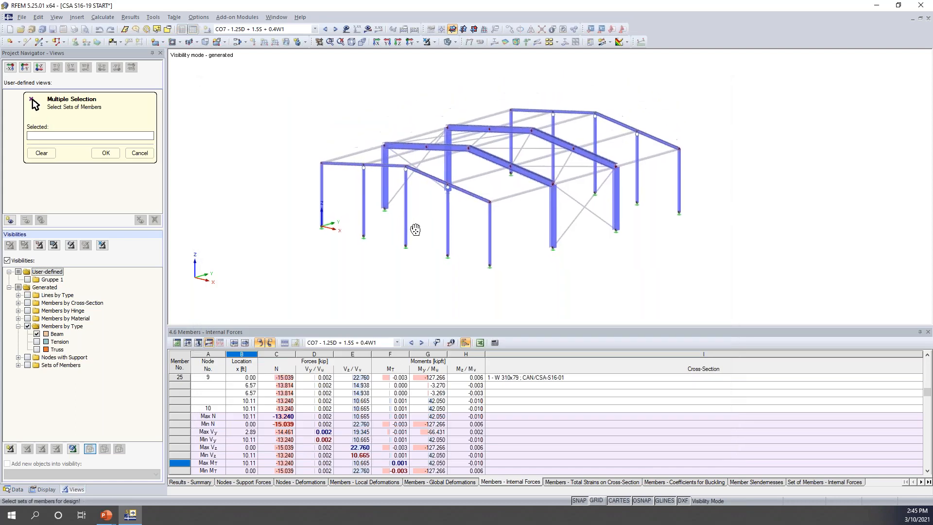
click(455, 154)
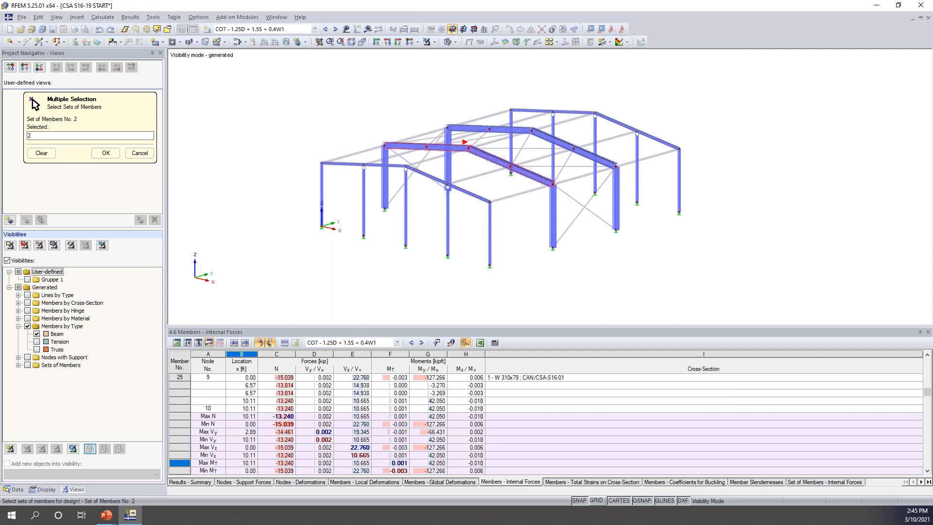
middle_drag(471, 183, 467, 138)
click(106, 152)
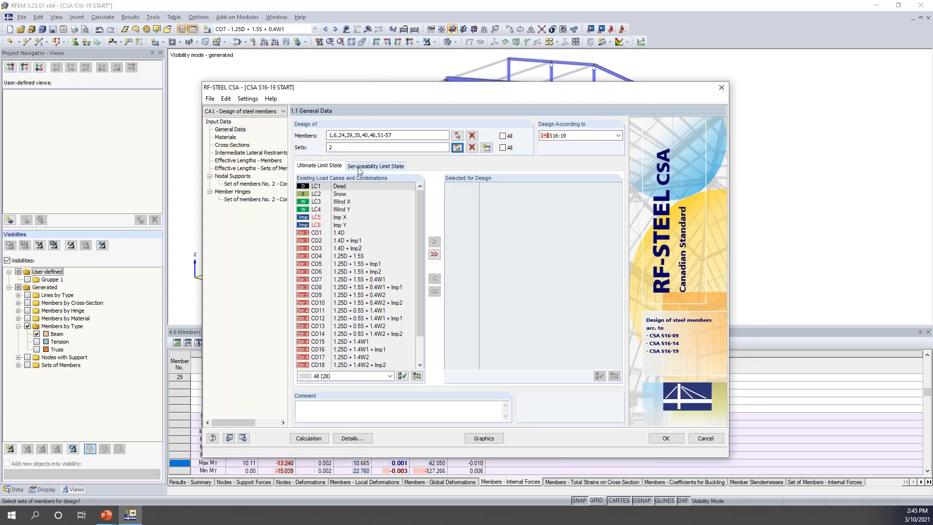
Add load combinations CO1 to CO18 to the ultimate limit state design
click(348, 235)
scroll(348, 239, down, 2)
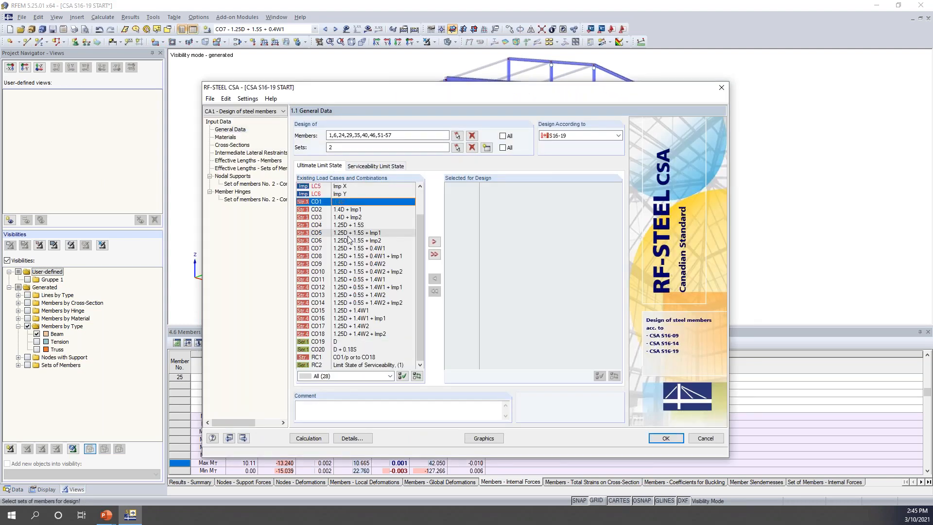
shift+click(378, 334)
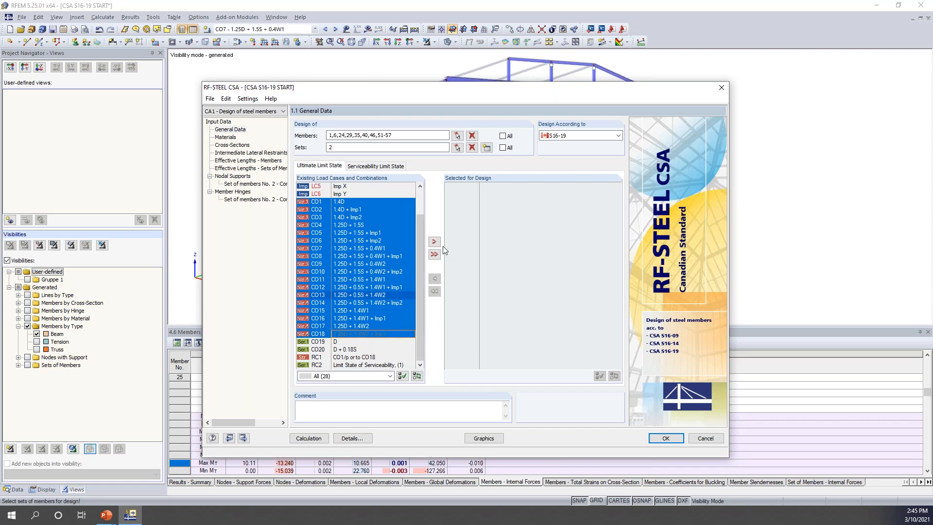
click(434, 242)
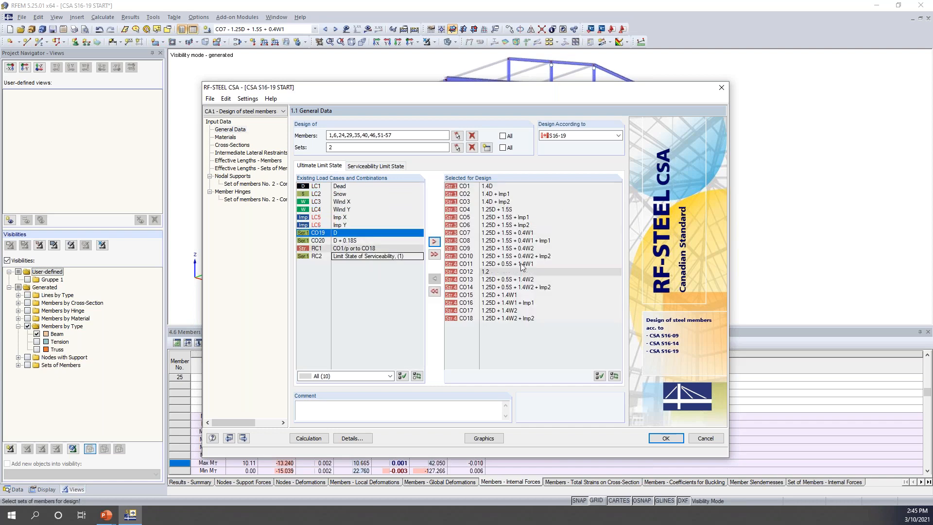
Add load combinations CO19 and CO20 to the serviceability limit state design and recheck the ultimate limit state selection
click(375, 166)
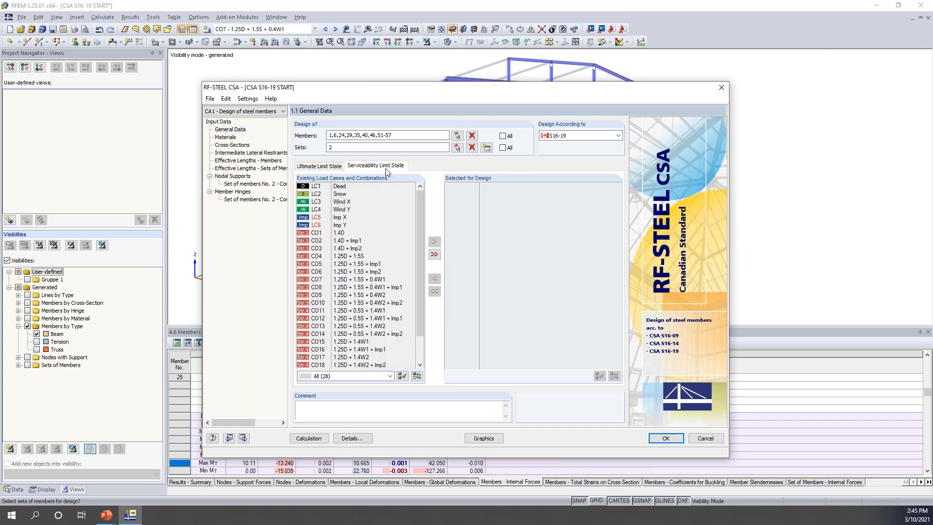
scroll(377, 306, down, 2)
click(369, 341)
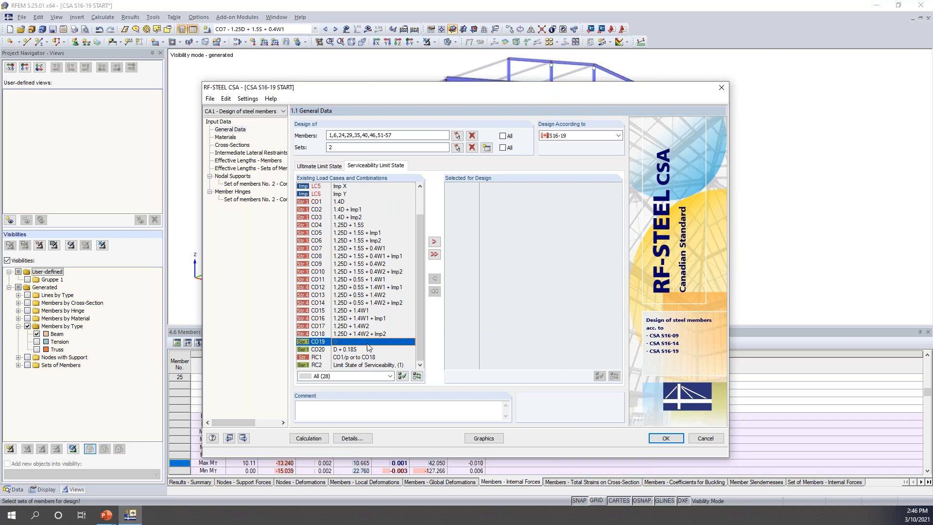
shift+click(366, 350)
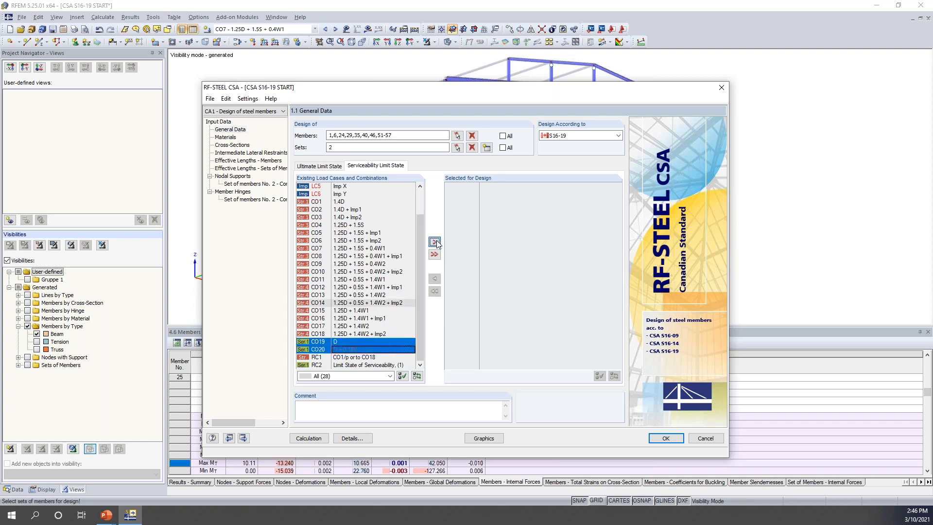
click(433, 241)
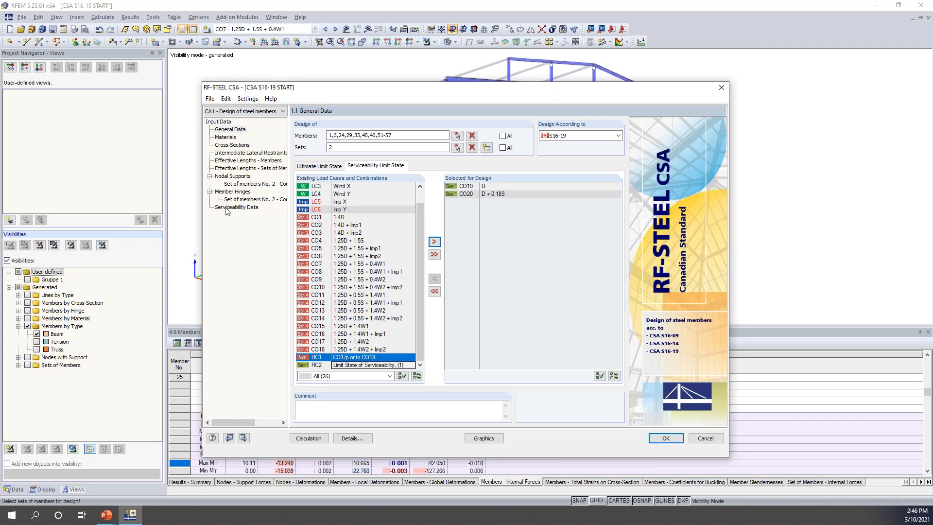
click(307, 166)
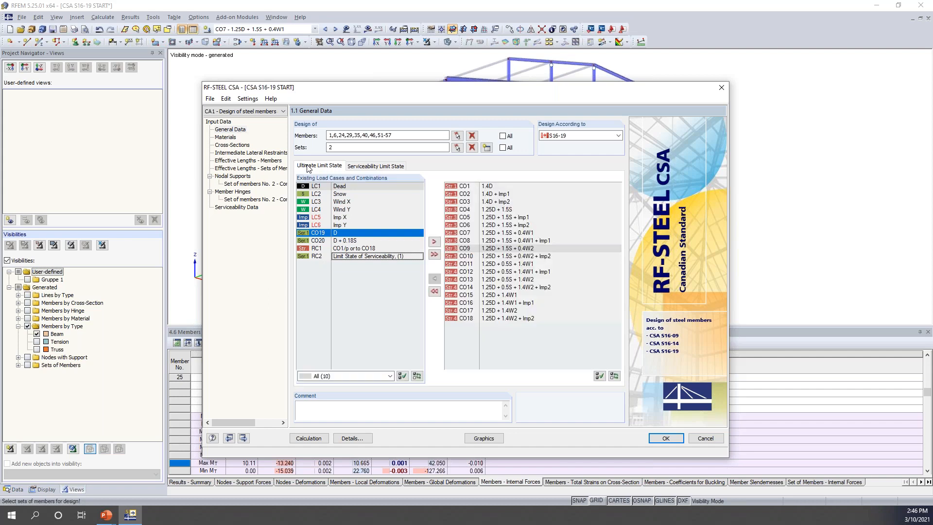
Review the design materials and cross-sections, locating the members that use W 310x79 and W 130x24 in the model
click(225, 137)
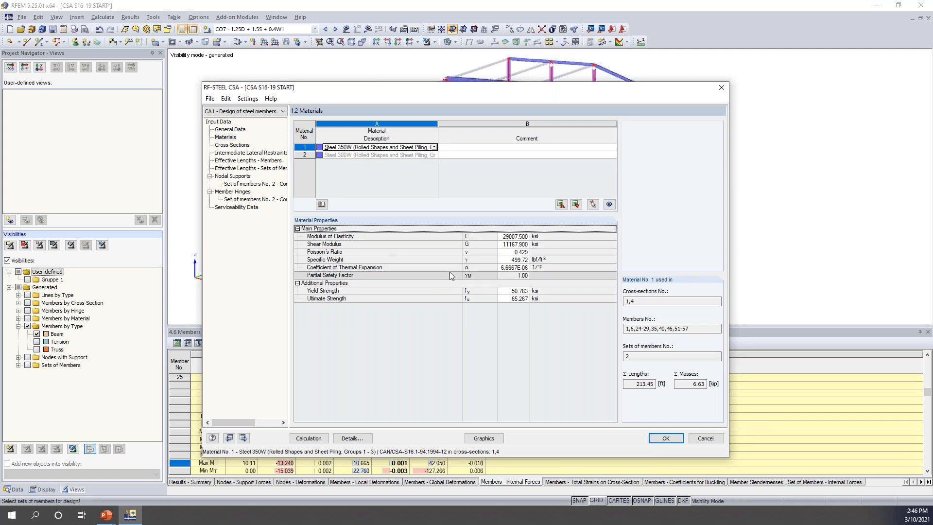
click(232, 145)
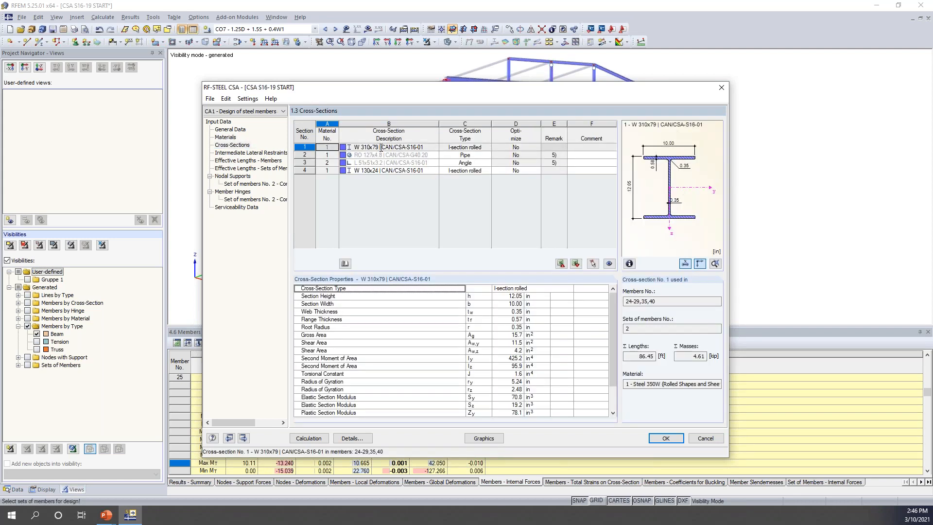
drag(394, 88, 391, 233)
click(390, 292)
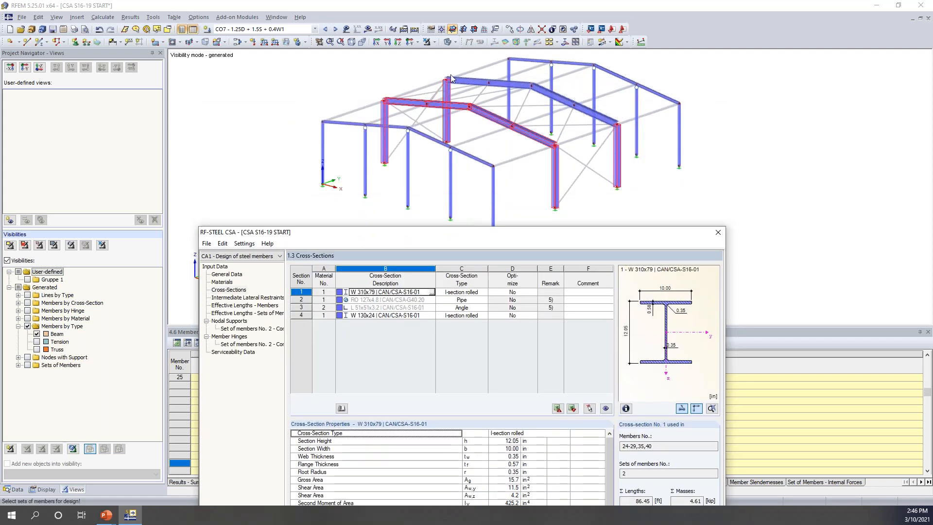
click(385, 315)
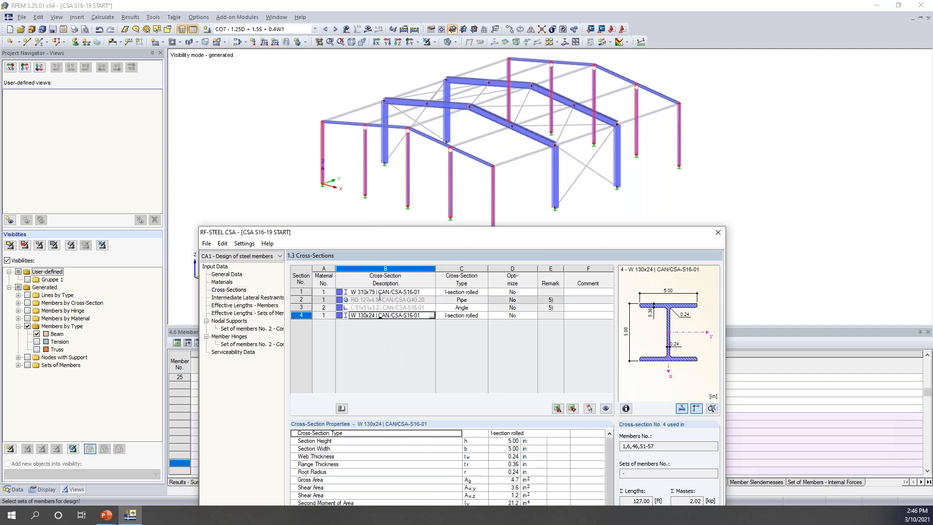
drag(400, 236, 424, 67)
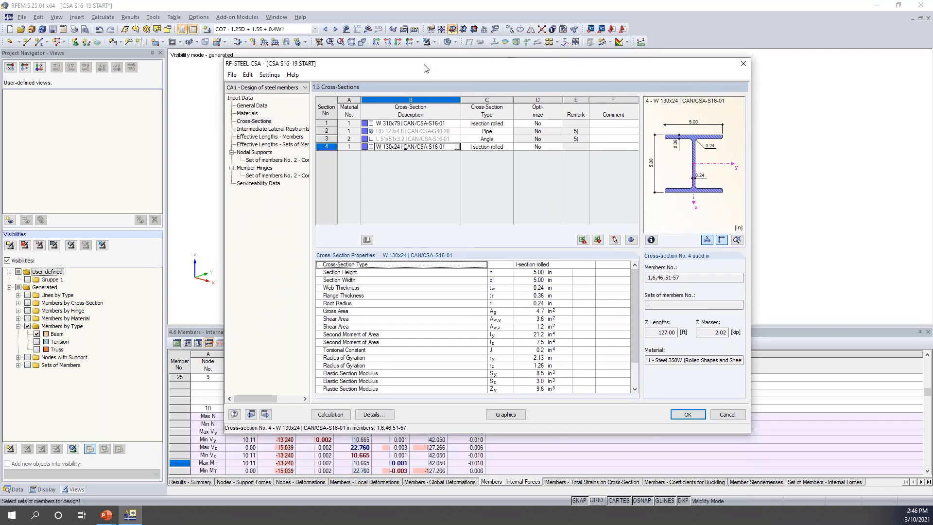
mouse_move(634, 280)
mouse_down()
mouse_move(633, 319)
mouse_move(634, 277)
mouse_up()
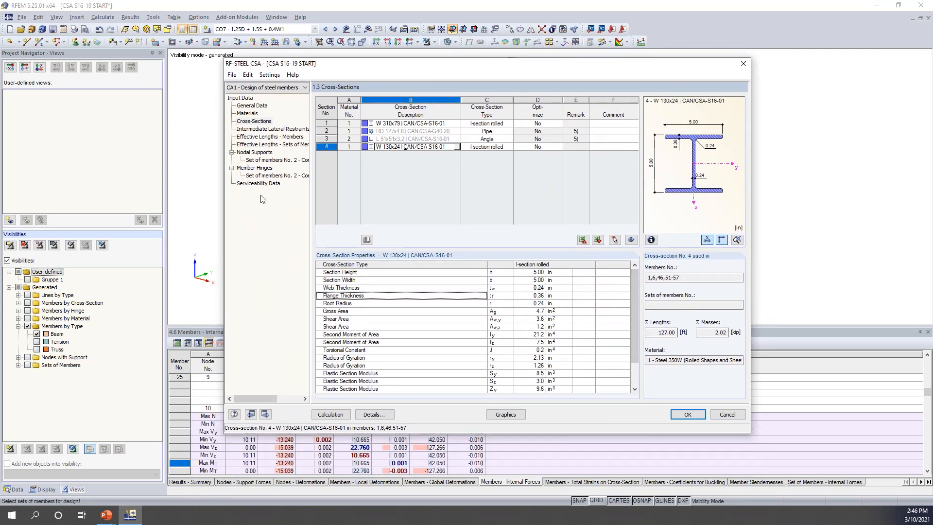
Try intermediate lateral restraints on members 1 and 6, with four restraints along member 1
click(252, 129)
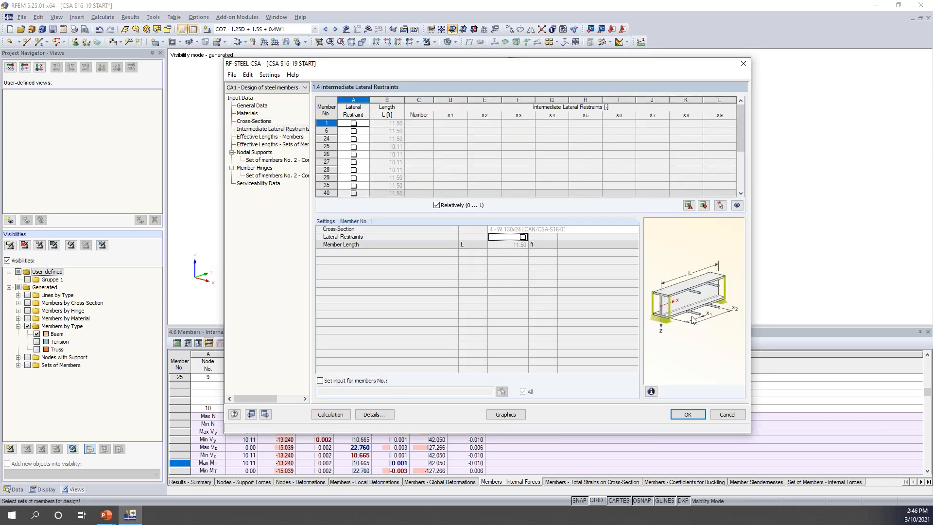
click(353, 123)
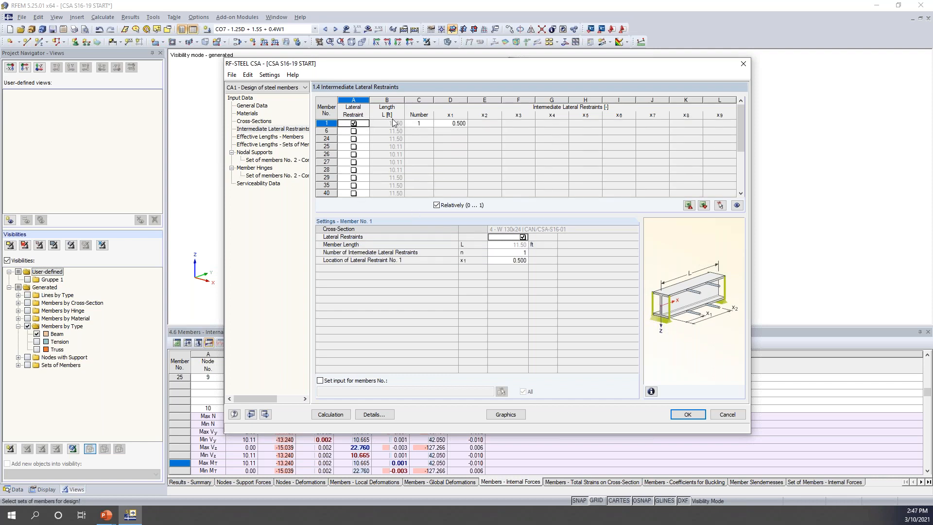
drag(428, 66, 403, 232)
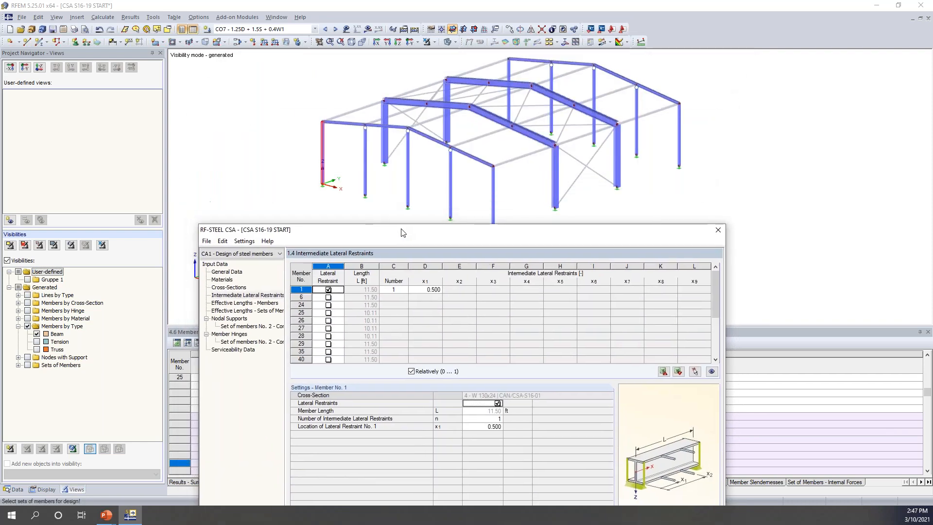
click(328, 297)
click(395, 289)
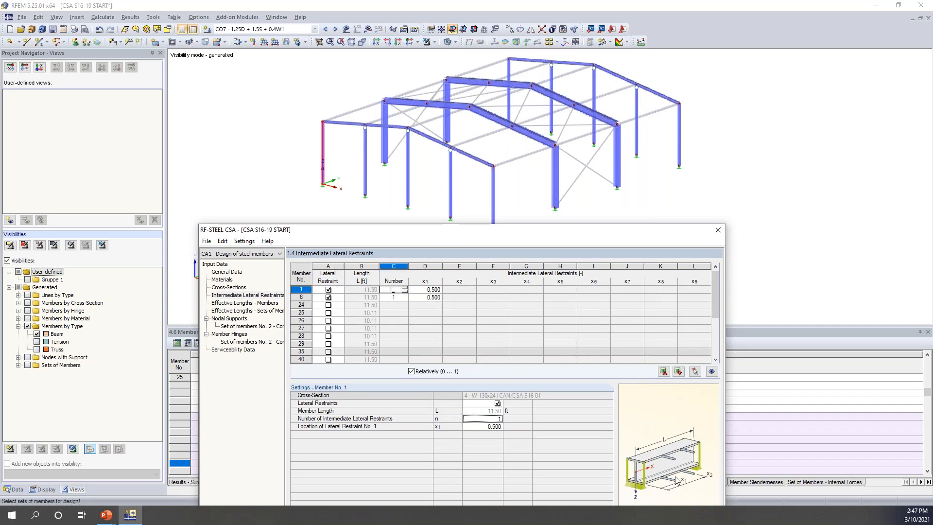
click(405, 288)
click(405, 287)
click(406, 288)
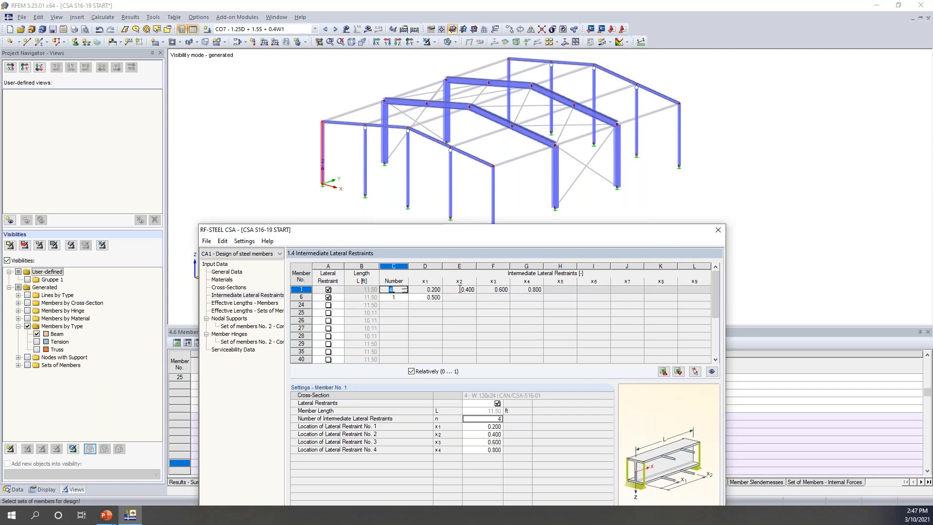
Remove the intermediate lateral restraints from members 1 and 6
drag(532, 231, 561, 67)
click(357, 125)
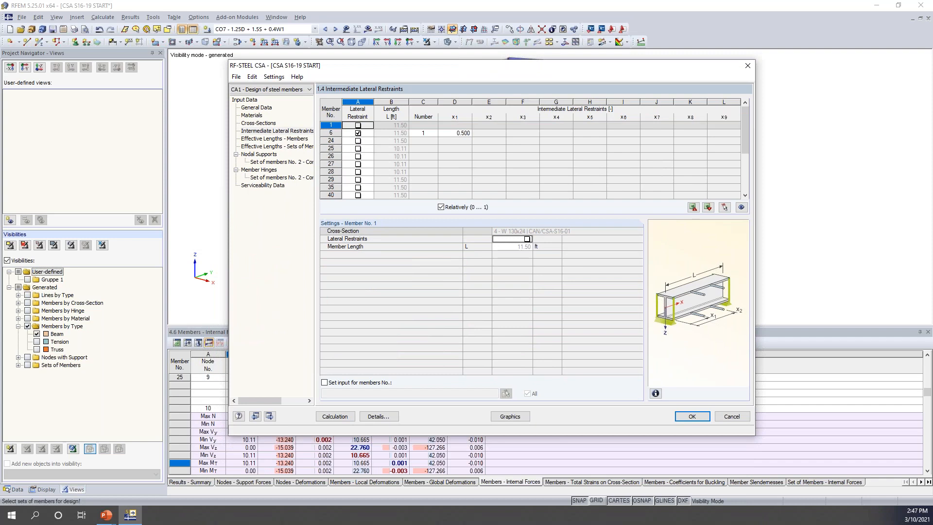
click(357, 132)
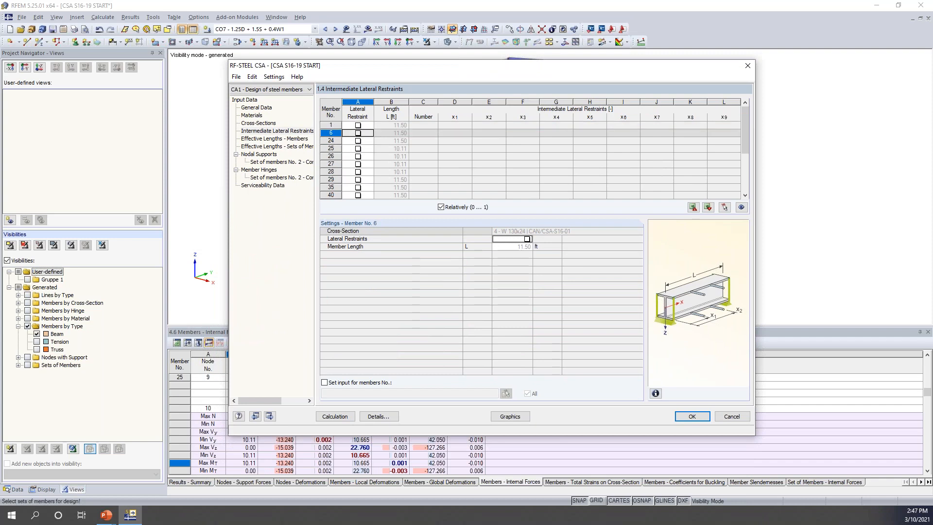
Examine the effective length settings of members 1 and 6 against their locations in the model
click(301, 140)
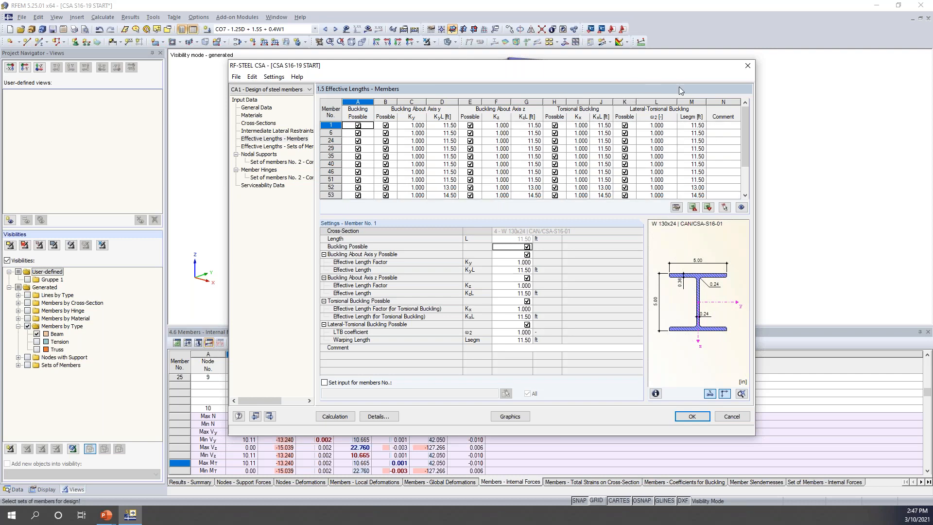
drag(627, 69, 603, 222)
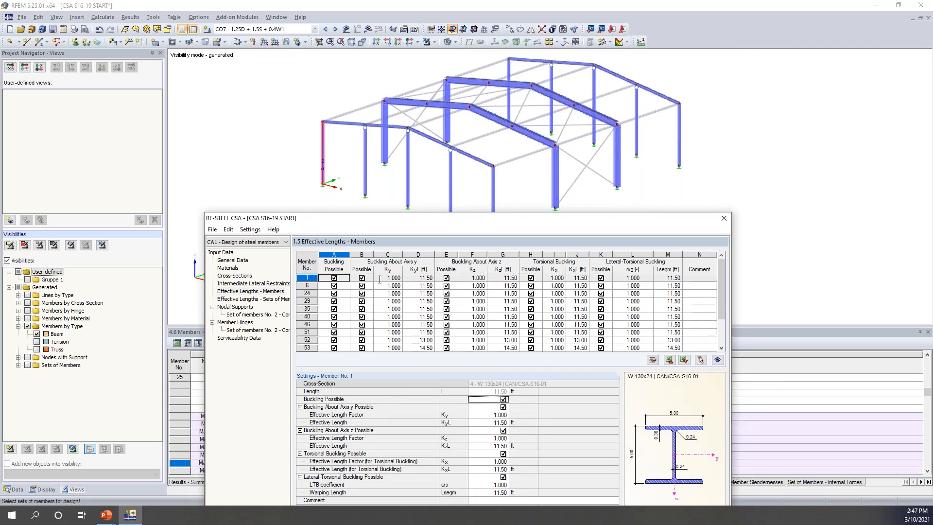
click(379, 279)
click(382, 286)
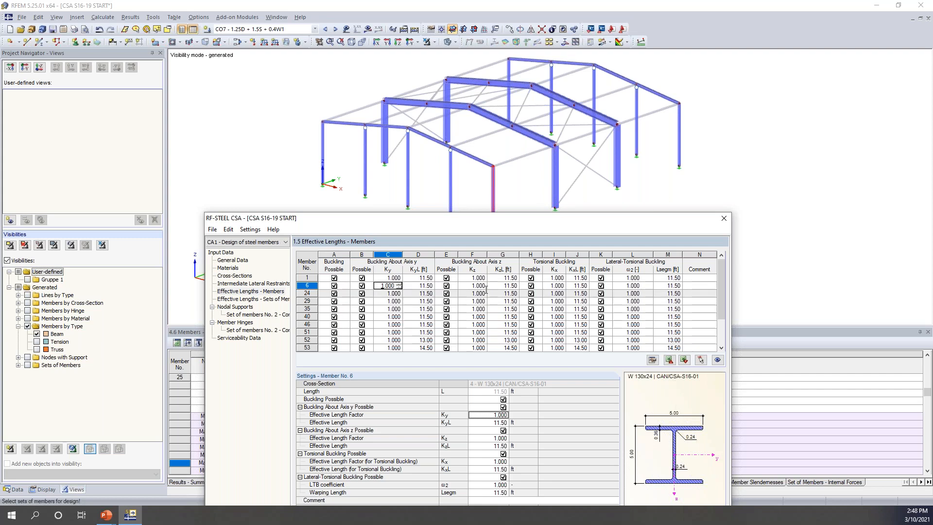
Try excluding buckling about axis z for member 1 and allow it again
click(446, 278)
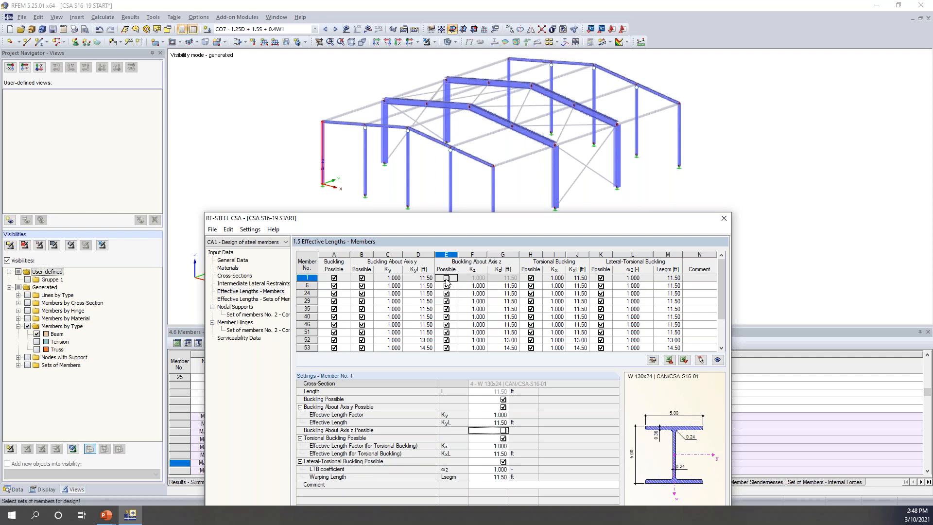
click(446, 278)
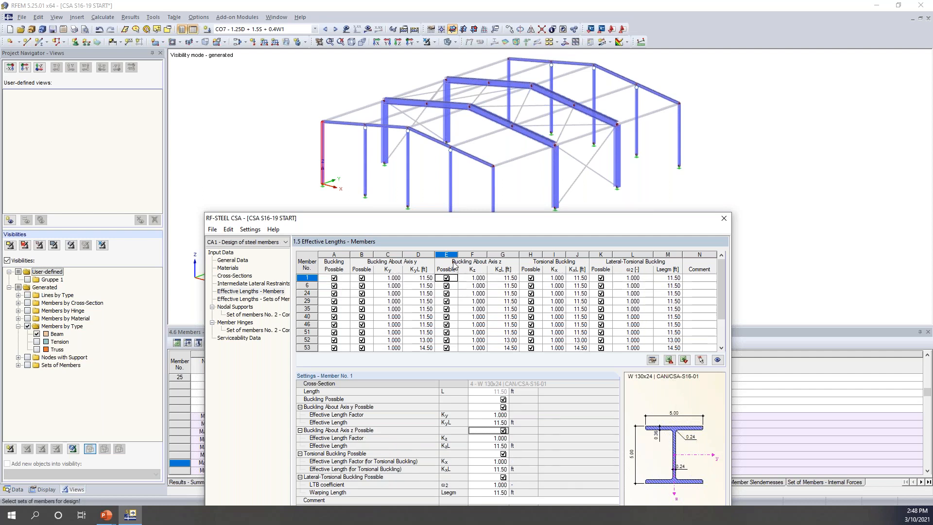
drag(467, 217, 488, 58)
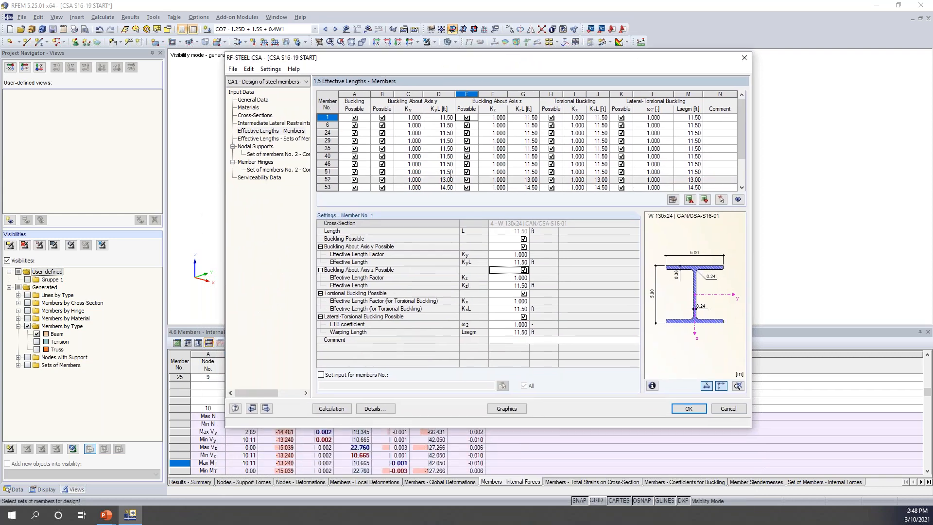
Examine the theoretical and recommended effective length factor options for member 29, leaving the selection without applying changes
click(412, 131)
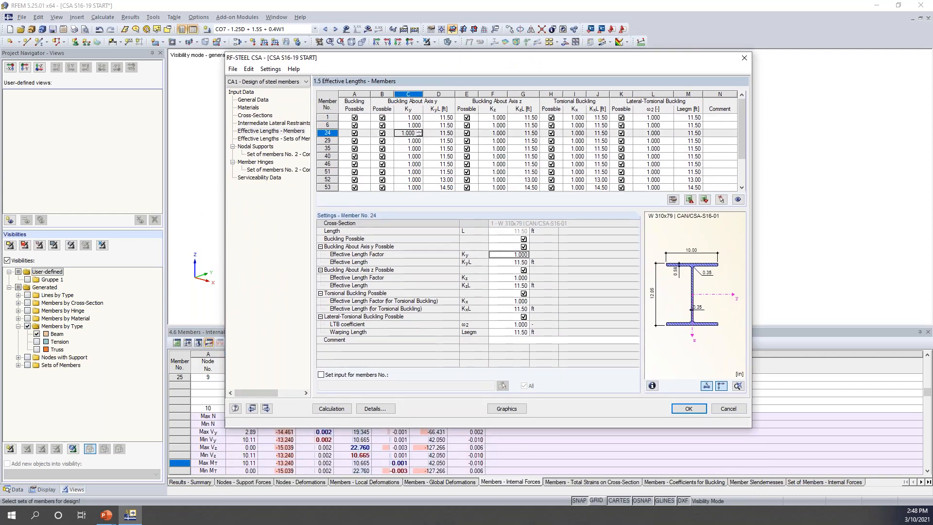
click(407, 141)
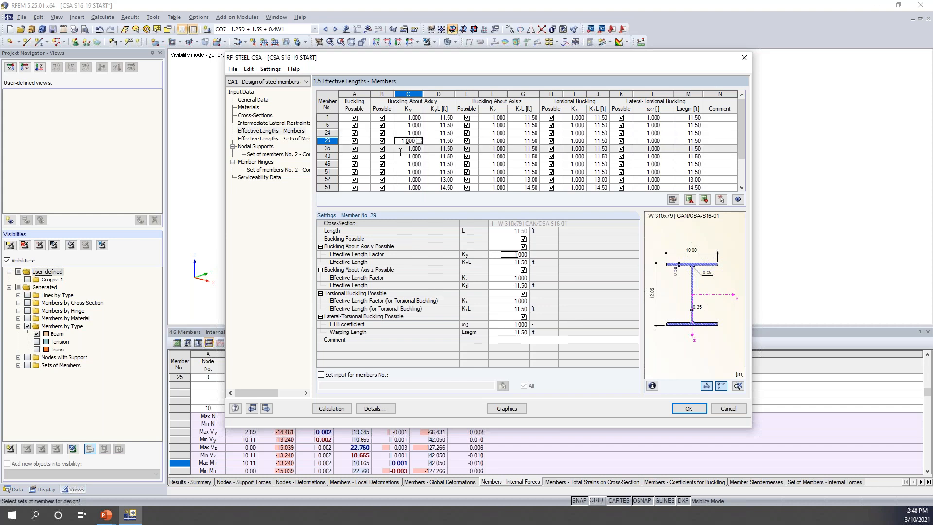
click(504, 253)
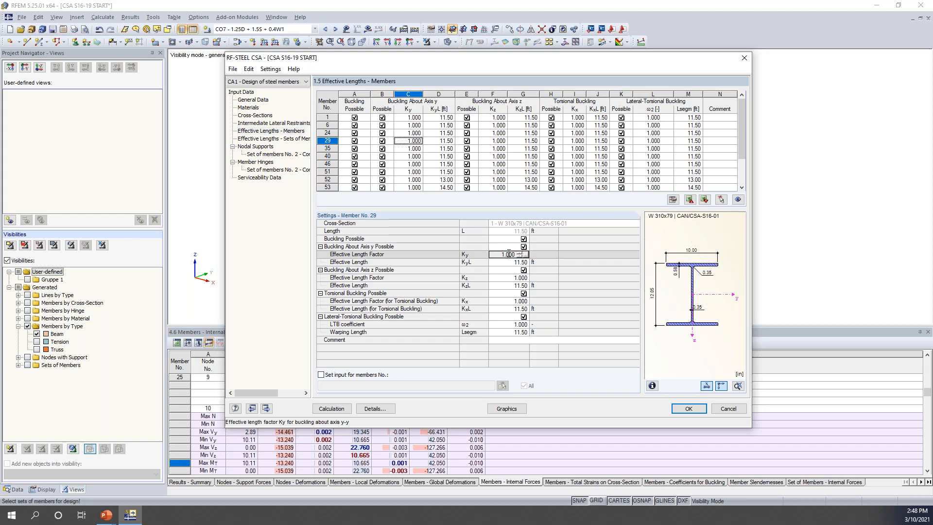
click(525, 257)
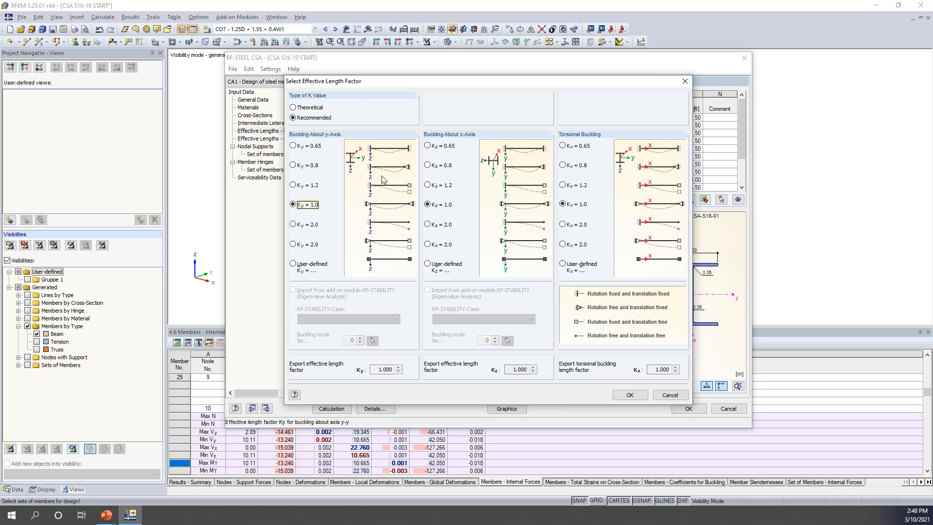
click(318, 109)
click(315, 119)
click(666, 395)
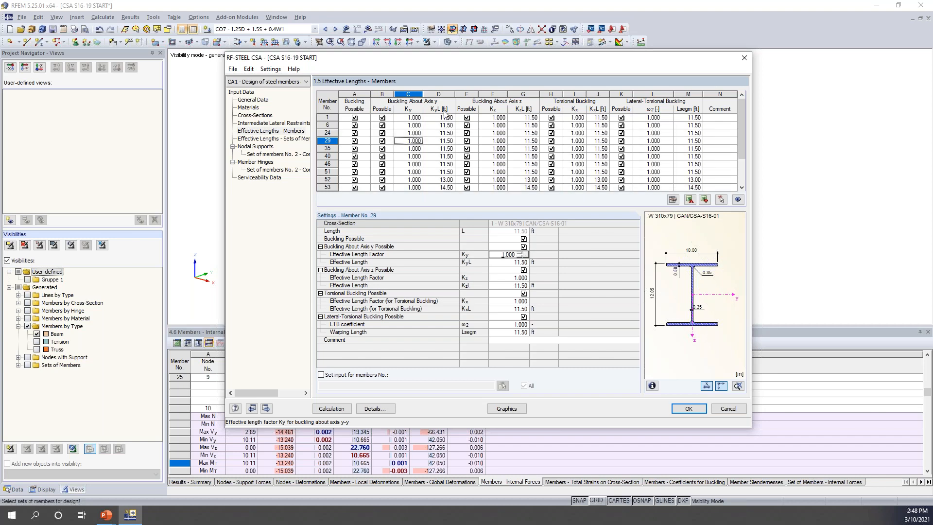
Locate member 24 in the model and examine its effective length about axis y
drag(440, 59, 428, 232)
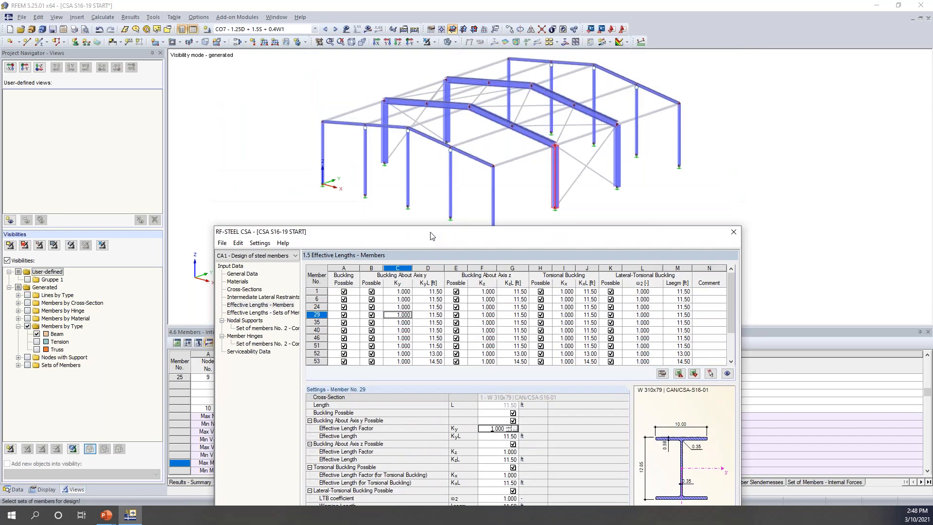
click(428, 306)
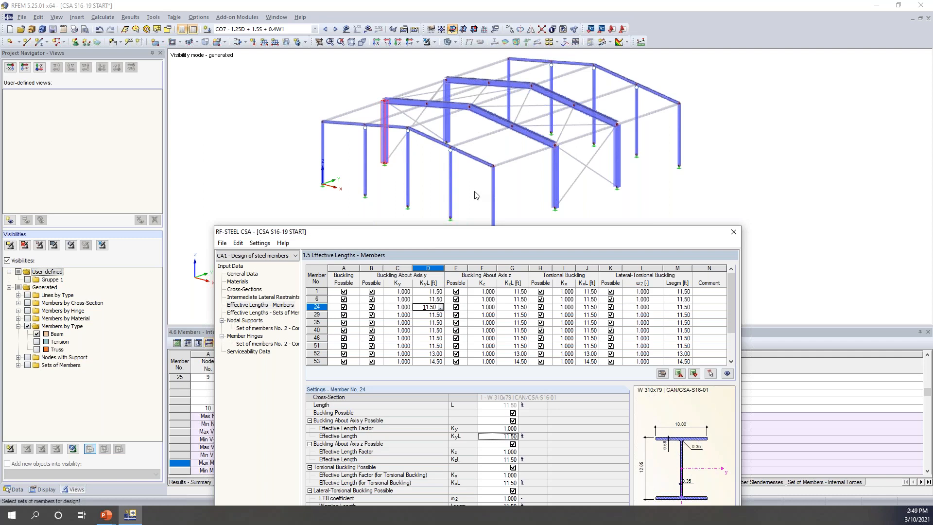
drag(466, 239, 487, 76)
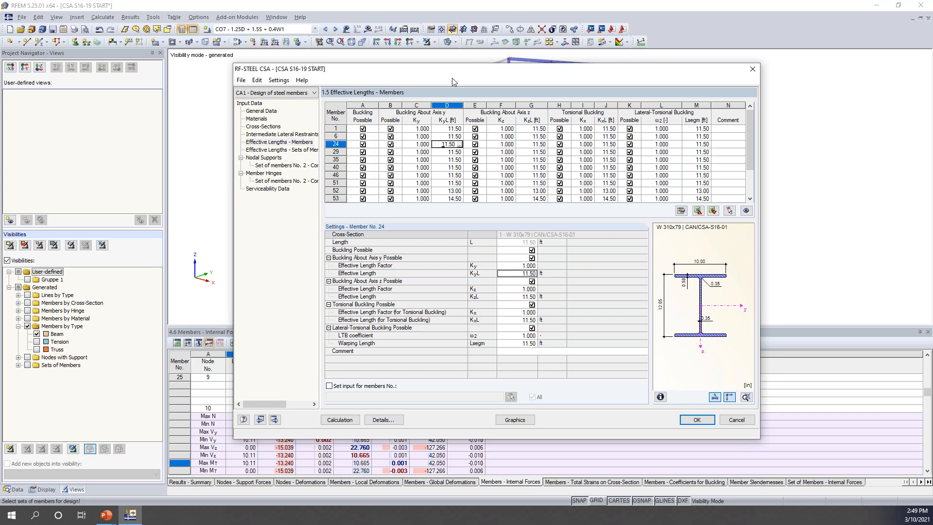
Examine the effective lengths of set of members No. 2 against the set's location in the frame model
mouse_move(455, 75)
mouse_down()
mouse_move(469, 220)
mouse_move(467, 72)
mouse_up()
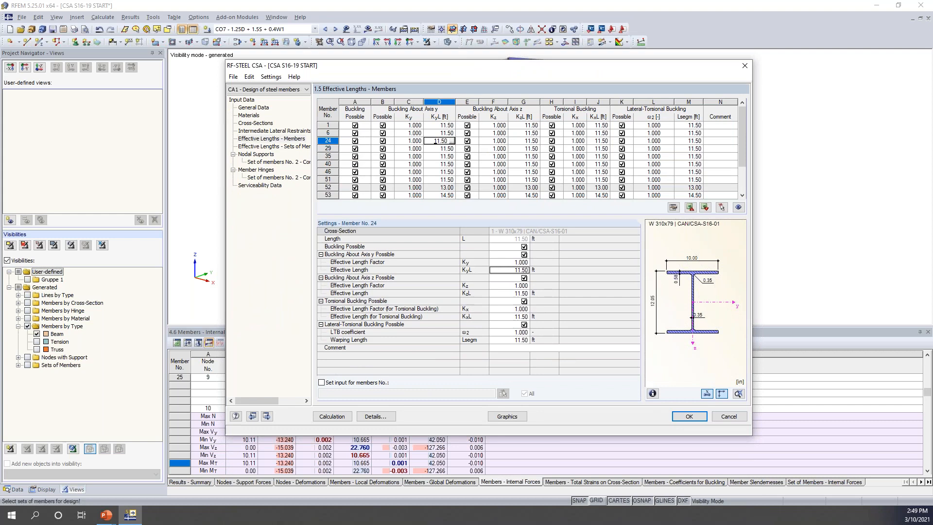
click(266, 147)
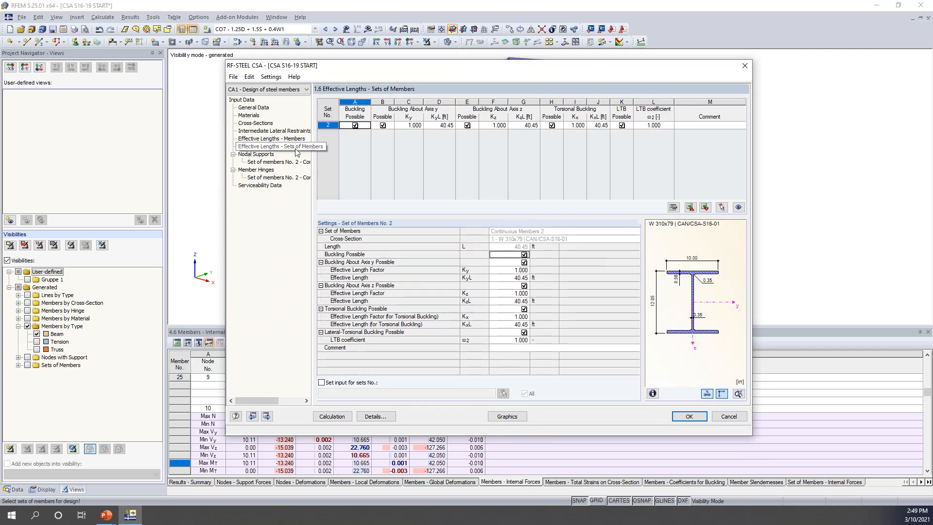
drag(446, 65, 432, 238)
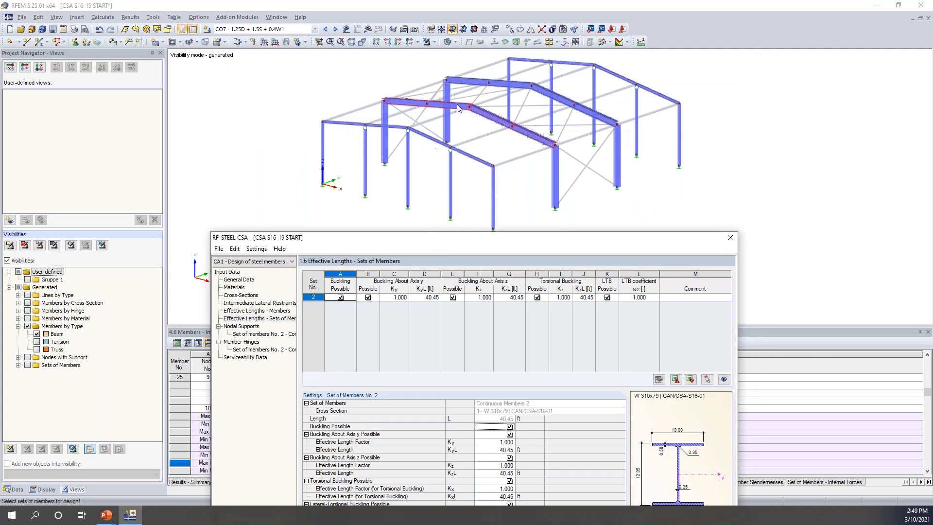
drag(534, 241, 543, 95)
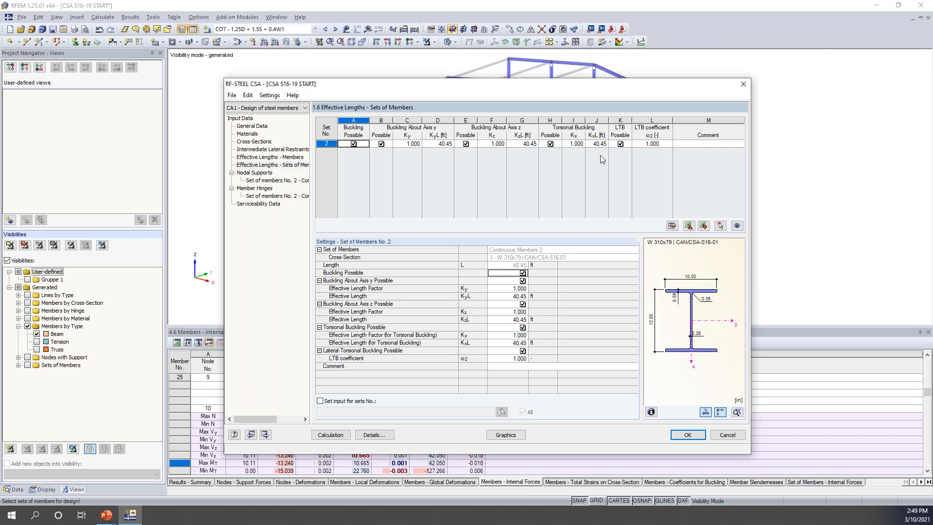
Open the nodal supports for set of members No. 2 and show only that set in the preview graphic
click(265, 179)
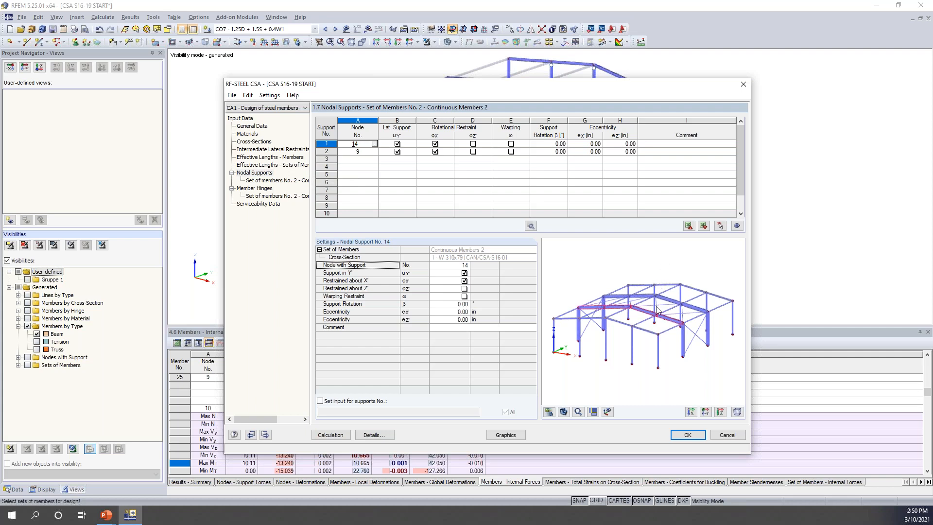
scroll(623, 343, up, 2)
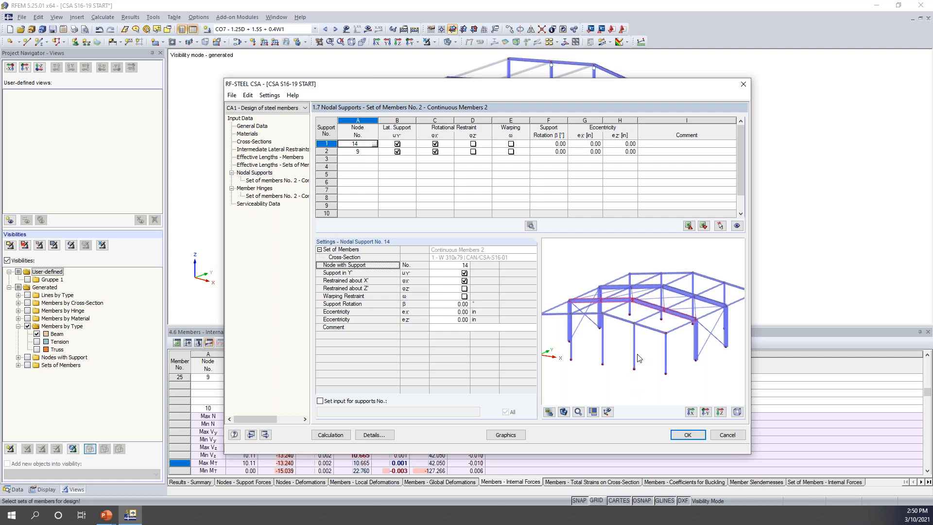
scroll(630, 323, up, 1)
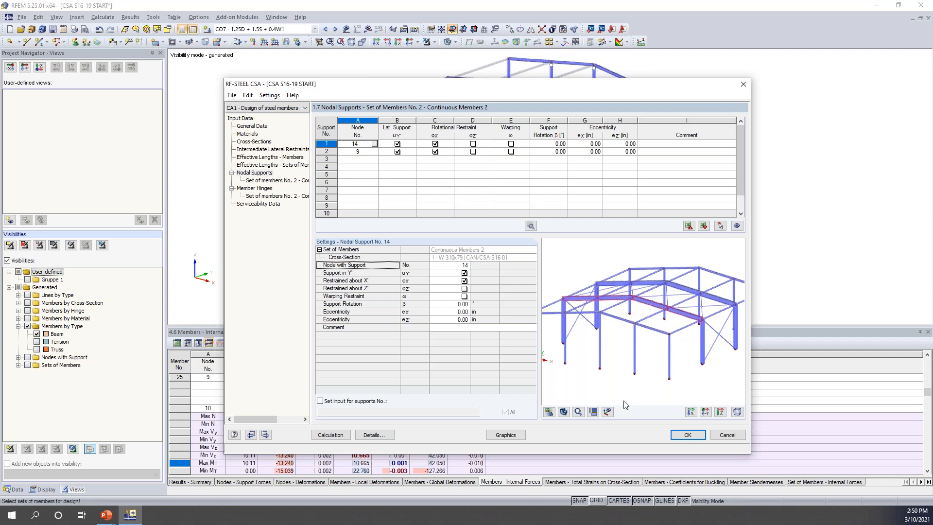
click(607, 412)
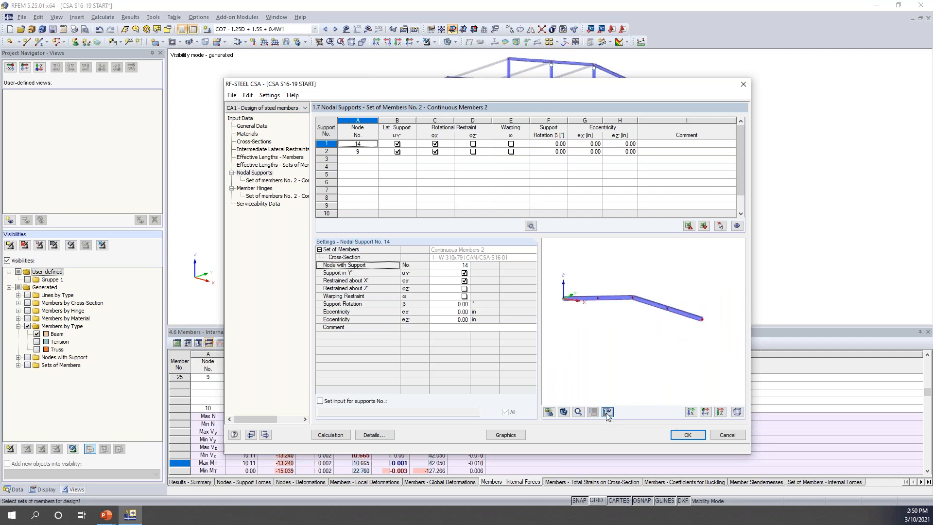
middle_drag(639, 317, 647, 322)
scroll(644, 317, up, 2)
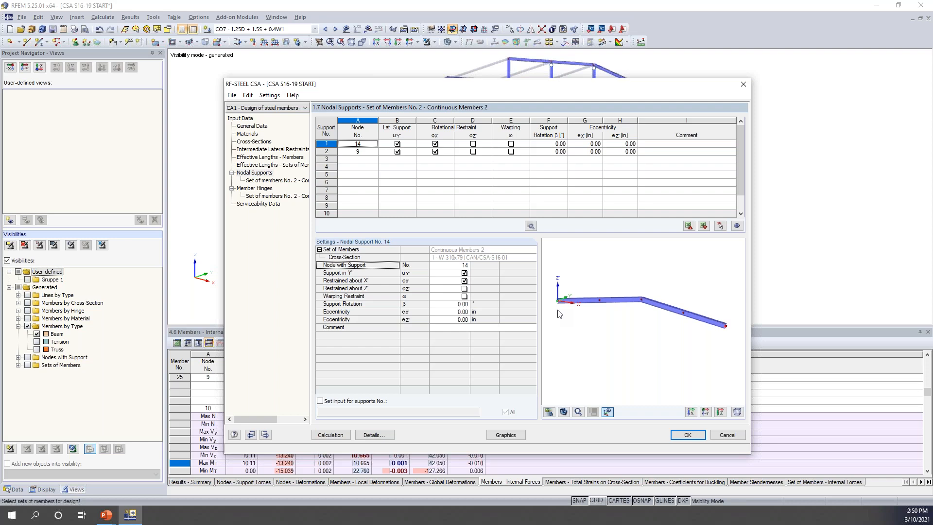
scroll(561, 306, up, 1)
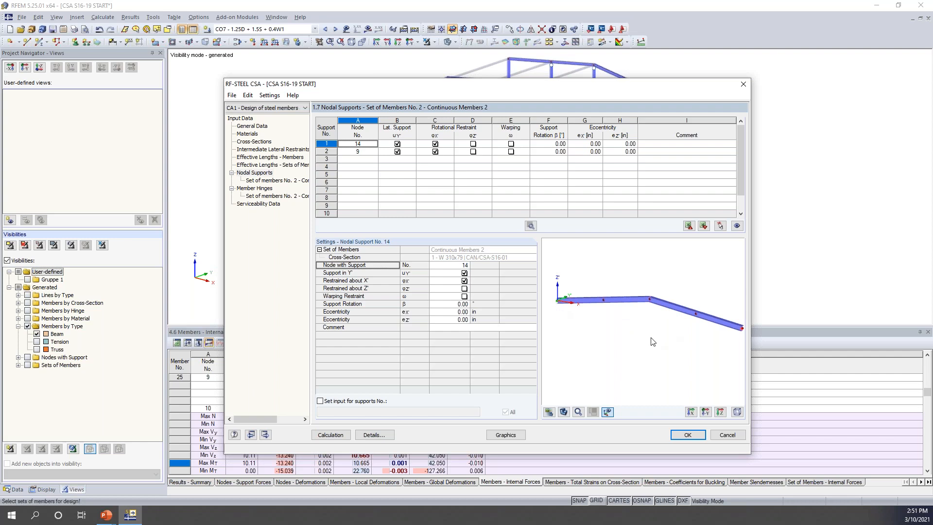
Show the set as a line model and examine the nodal support at node 14 against the frame model
click(564, 411)
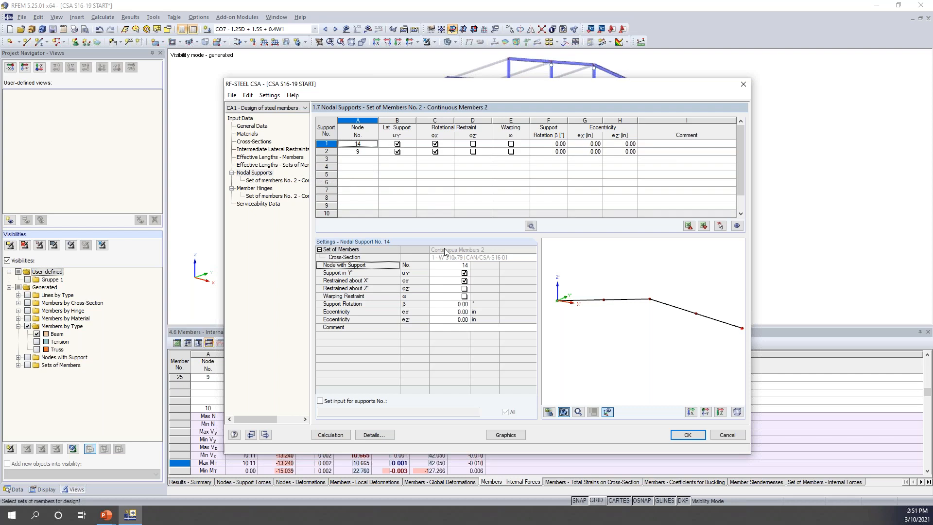
scroll(558, 302, up, 5)
scroll(558, 304, up, 1)
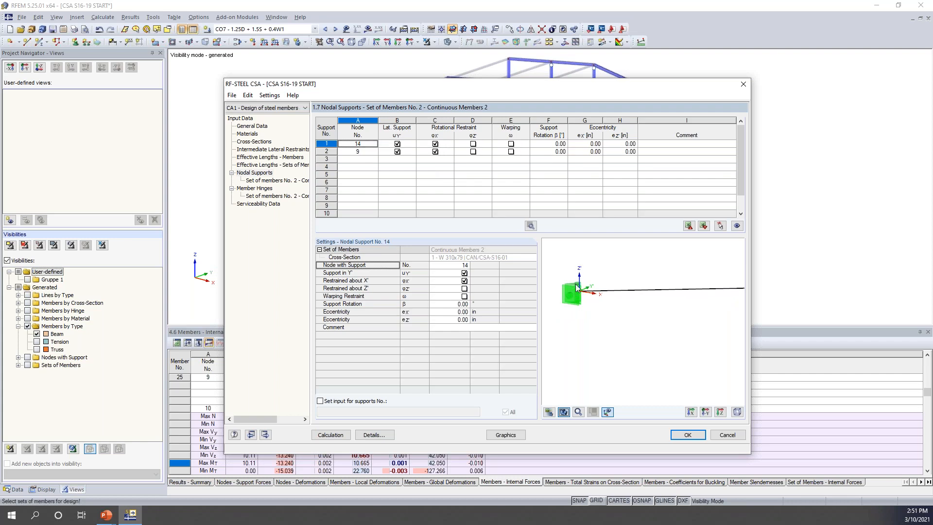
drag(536, 86, 542, 242)
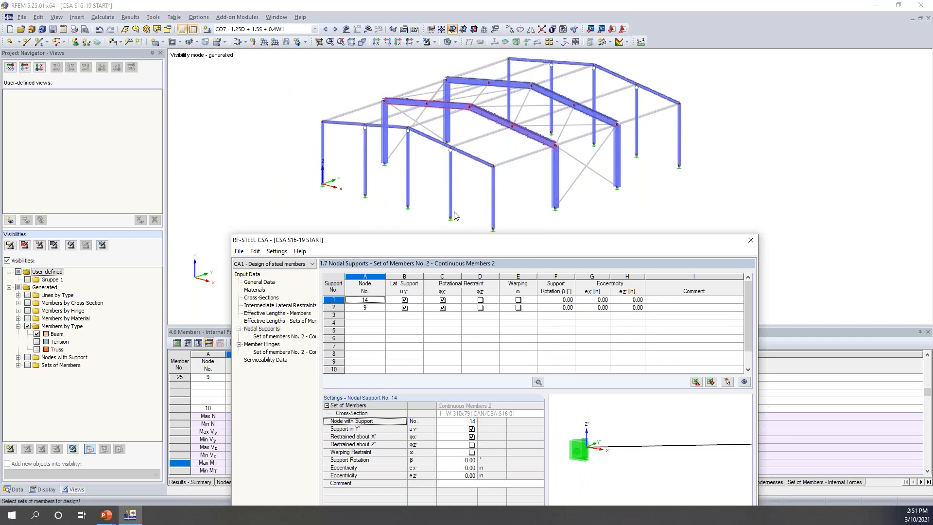
drag(461, 244, 446, 87)
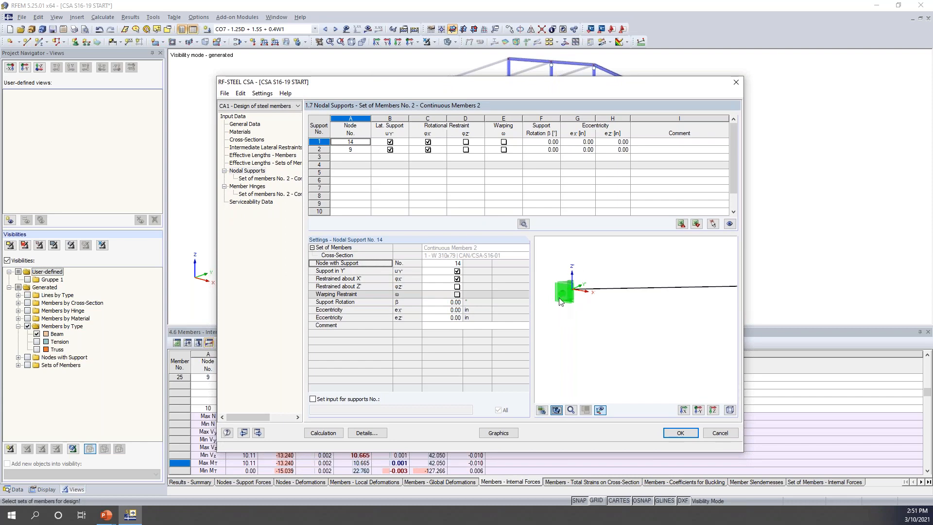
Restrain rotation about Z' at support nodes 14 and 9 and check the rafter ends in the model
drag(501, 81, 496, 129)
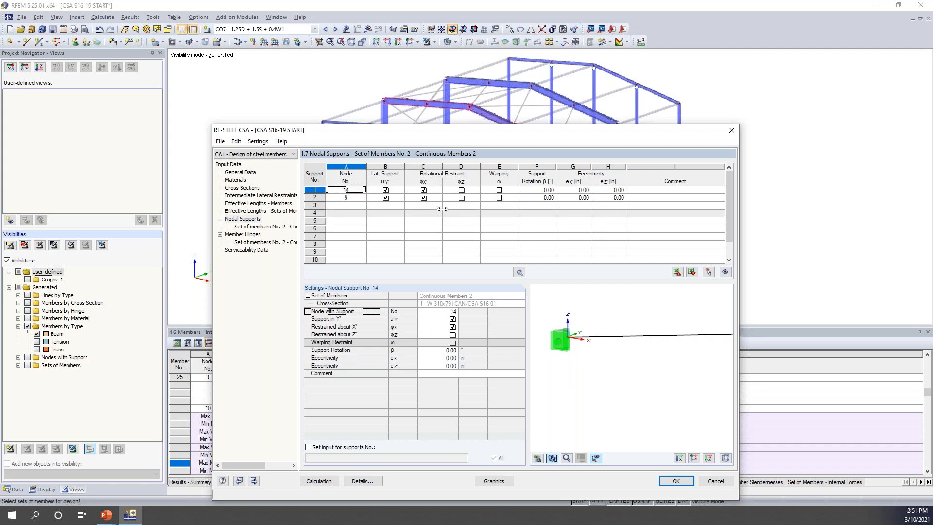
click(461, 189)
click(459, 197)
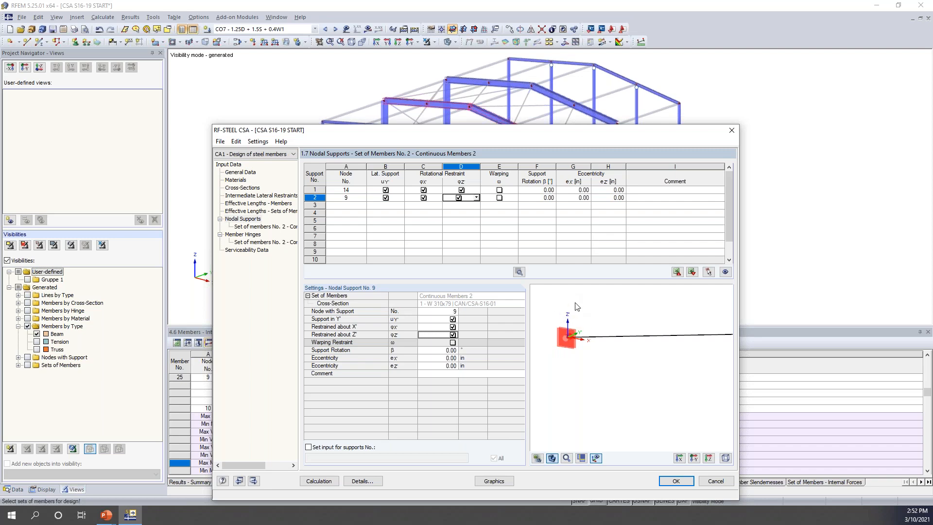
drag(401, 129, 395, 208)
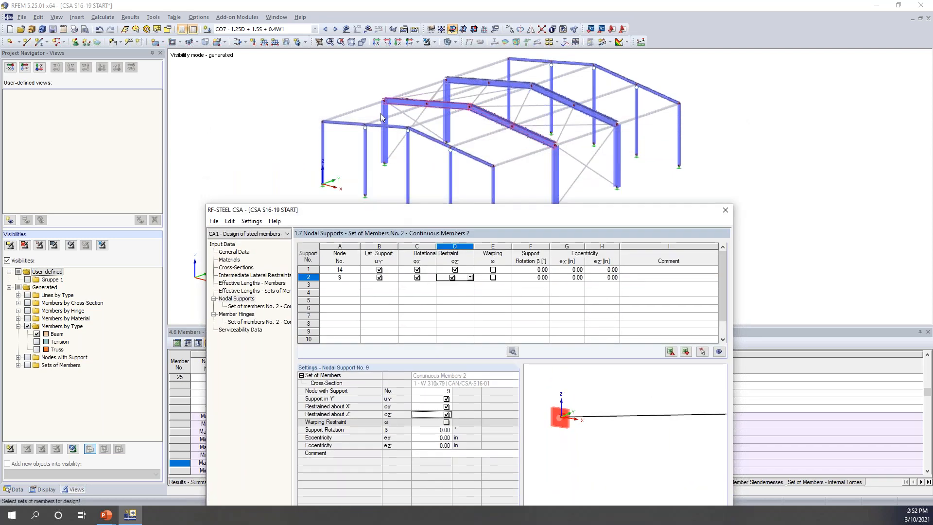
drag(562, 210, 576, 74)
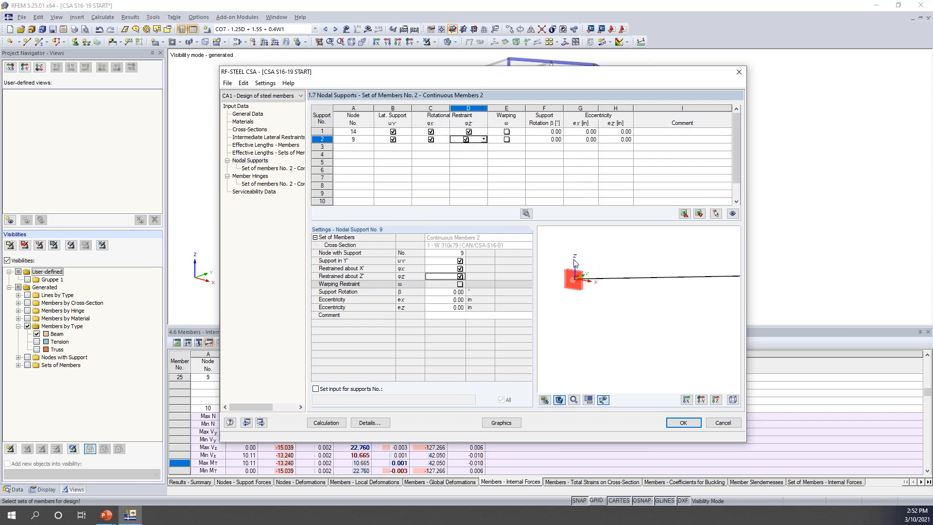
Try a warping restraint at node 14 and choose Angle as the warp stiffening type for its spring
click(506, 132)
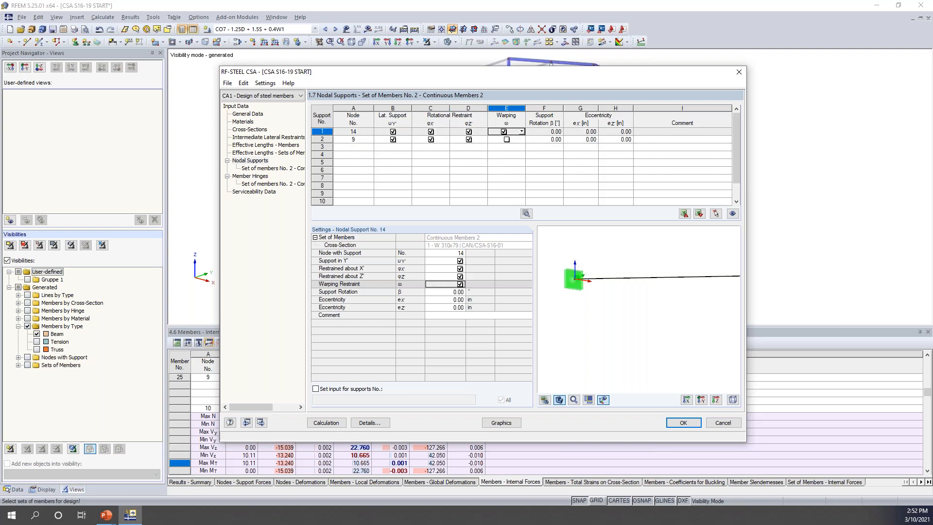
click(526, 214)
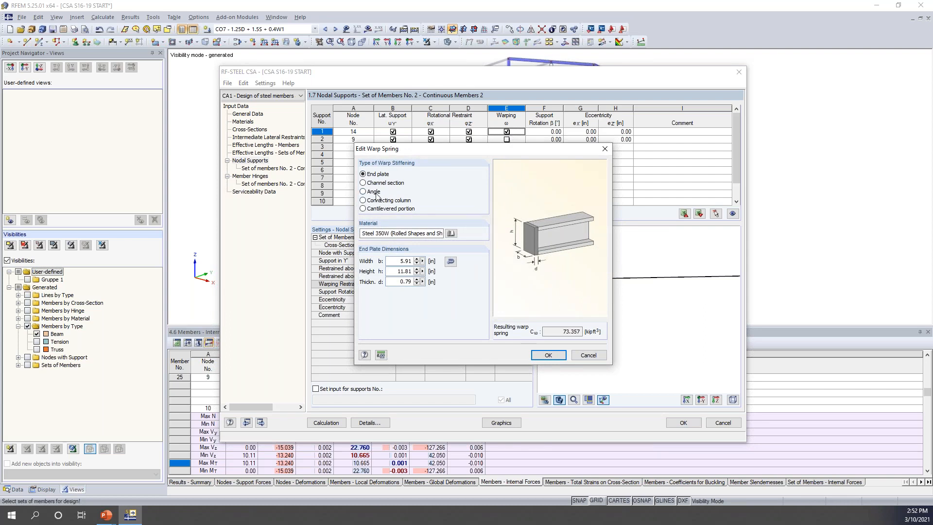
click(363, 183)
click(362, 191)
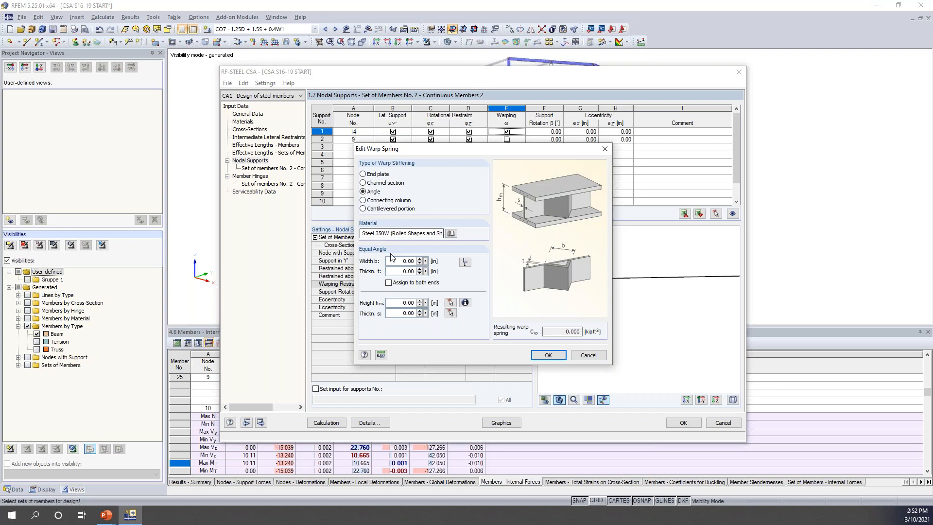
Try a warp spring with 4 in angle width, 0.25 in thickness, 12 in height and 0.3 in thickness, and set node 14's warping restraint to No
double_click(405, 261)
text(4)
key(Tab)
text(0.25)
double_click(406, 302)
text(12)
key(Tab)
text(0.3)
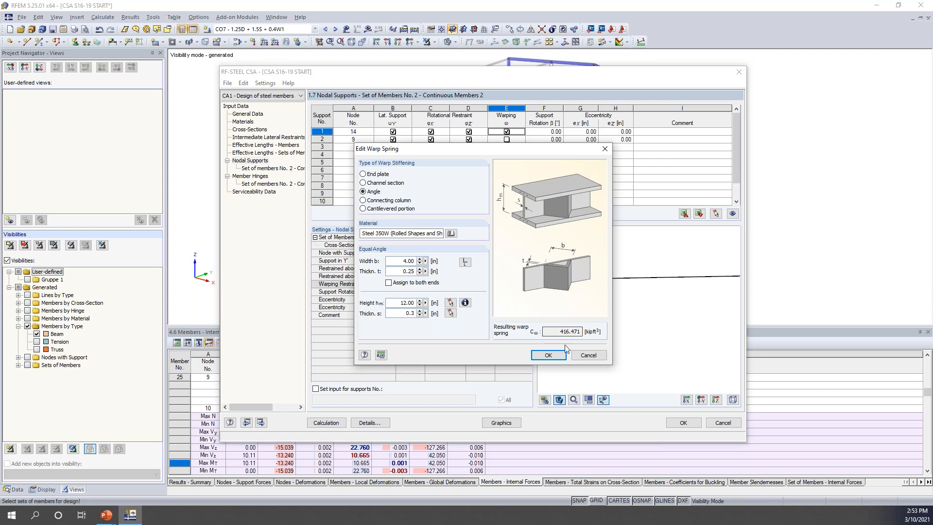
click(548, 355)
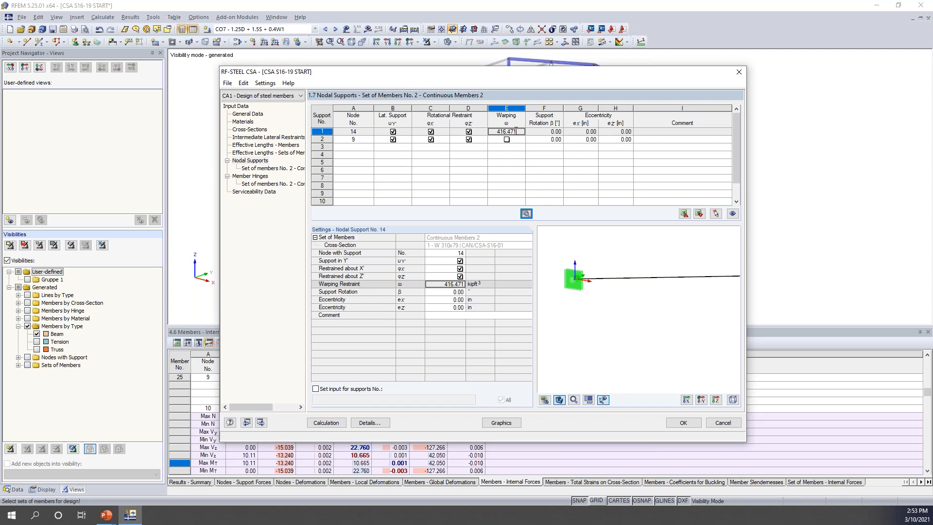
click(521, 131)
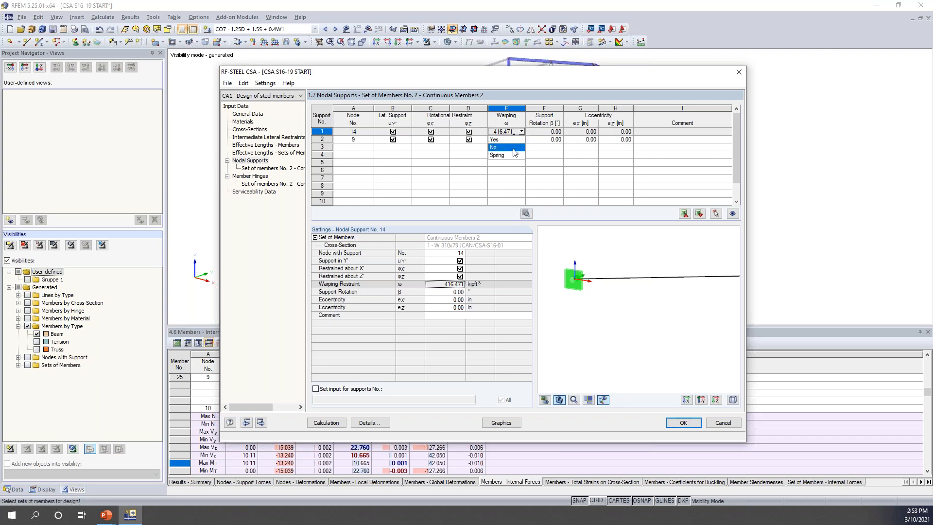
click(510, 148)
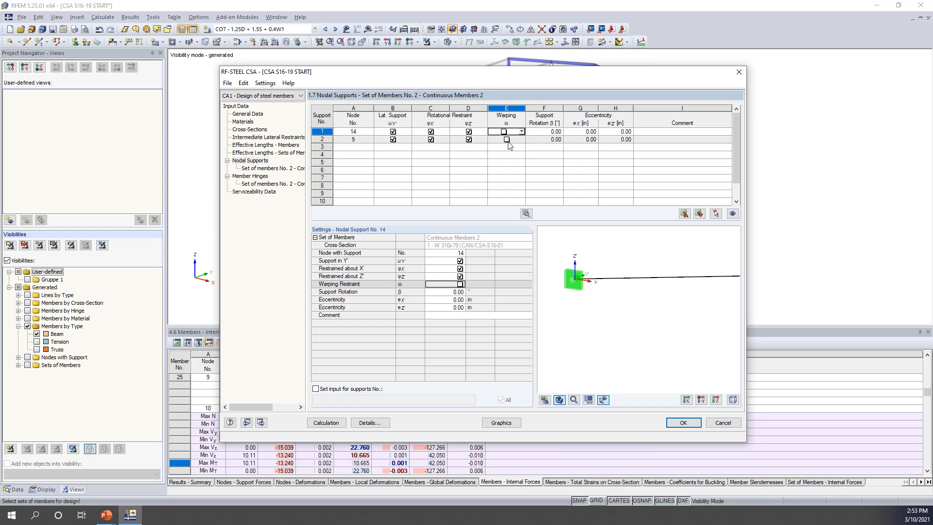
Add intermediate nodal supports at nodes 10, 11 and 12 of the set of members, keeping their default restraints
middle_drag(713, 288, 605, 287)
scroll(605, 287, down, 4)
middle_drag(659, 301, 585, 277)
drag(533, 73, 512, 229)
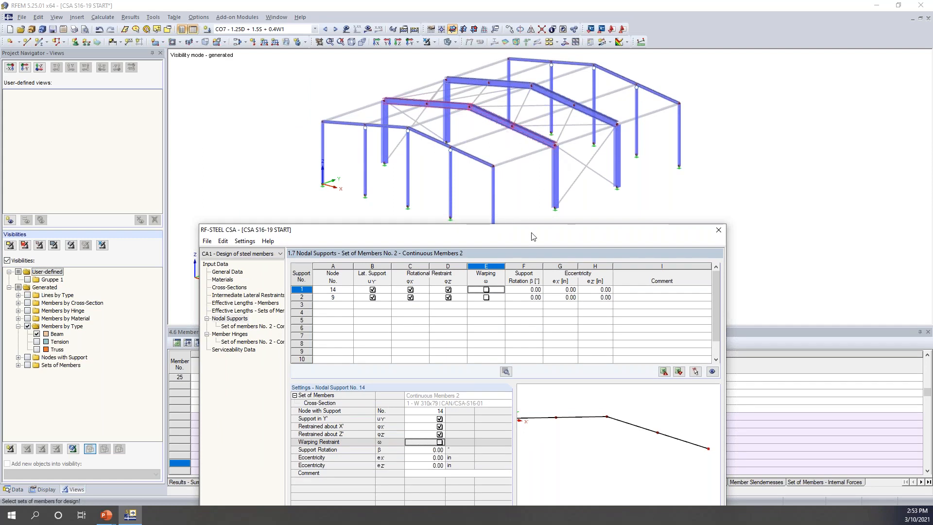
drag(533, 237, 575, 72)
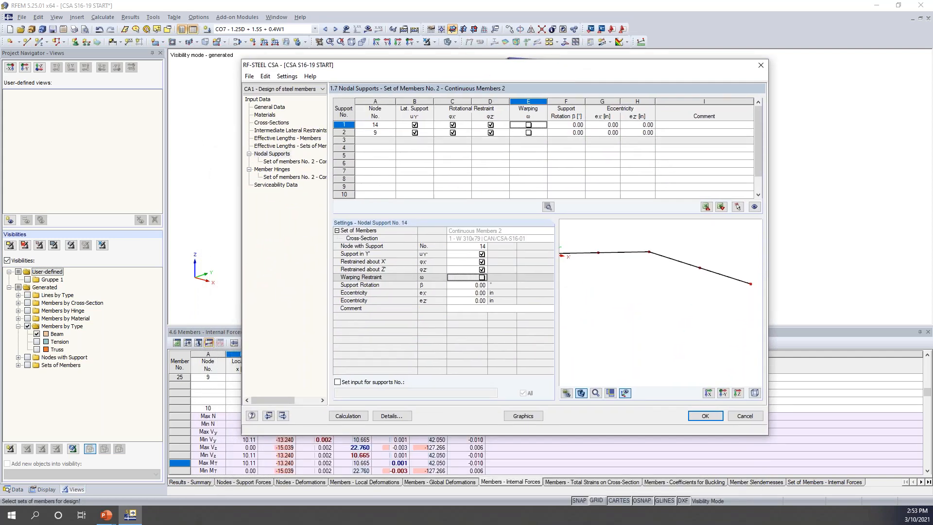
click(388, 141)
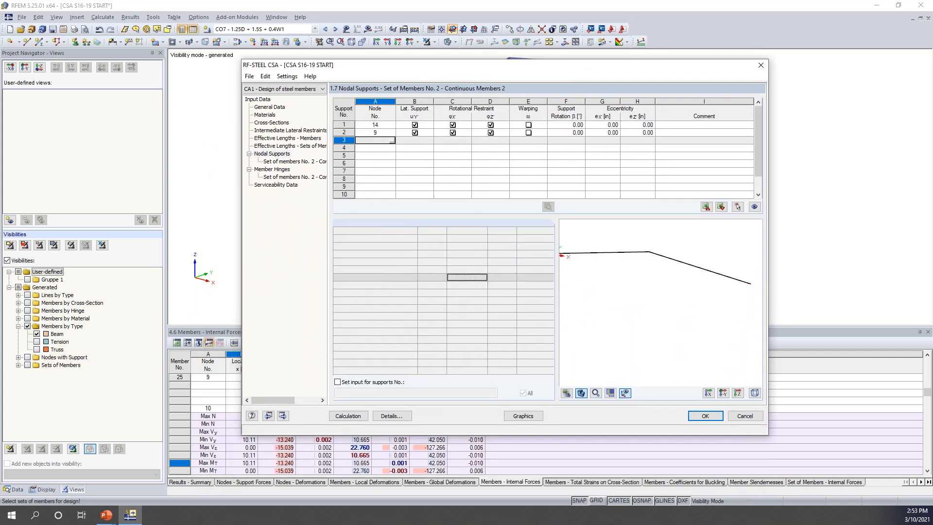
click(392, 140)
click(407, 132)
click(388, 148)
click(392, 148)
click(469, 105)
click(392, 157)
click(392, 155)
click(507, 156)
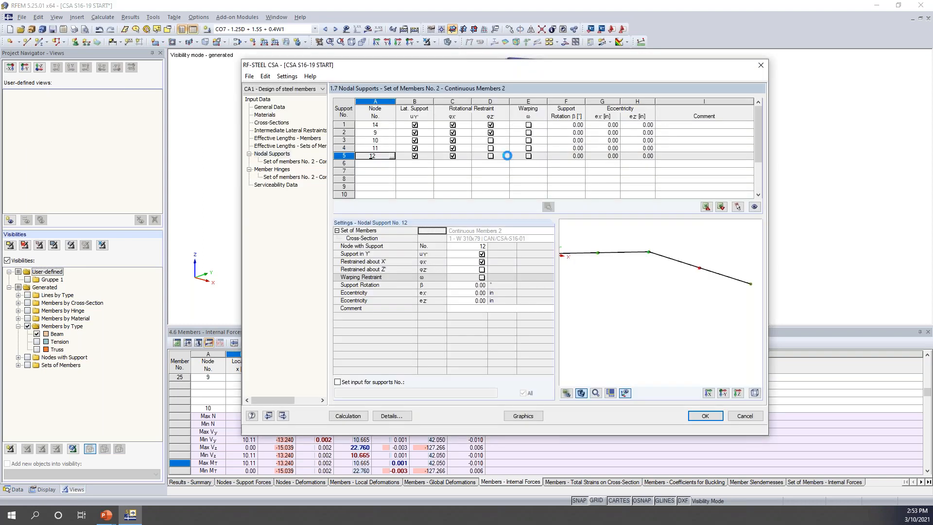
Examine the intermediate and end nodal supports of the set up close and compare them with the frame model
scroll(598, 253, up, 3)
scroll(598, 256, up, 2)
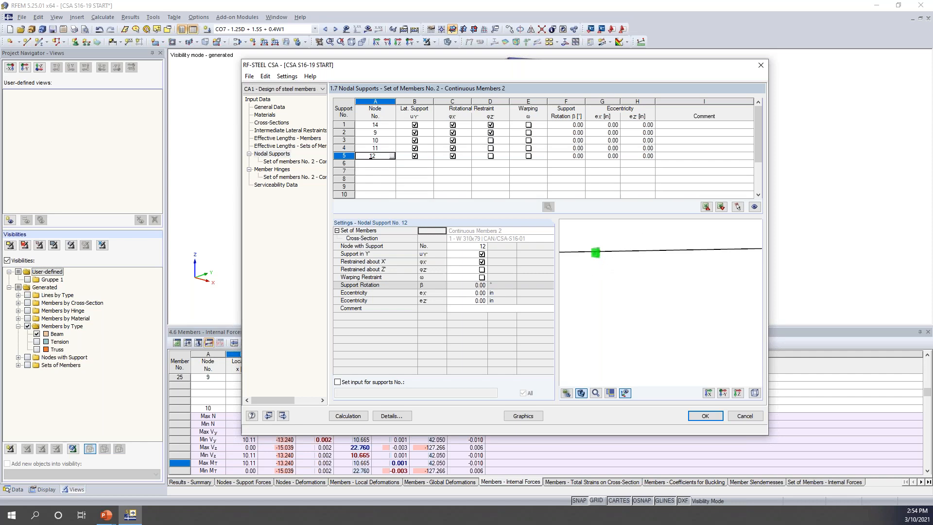
drag(603, 66, 595, 167)
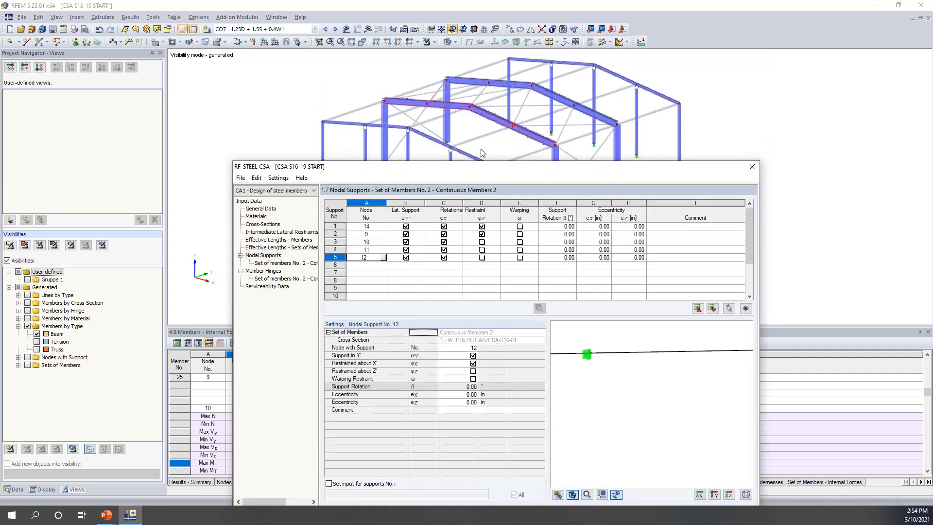
drag(485, 167, 491, 76)
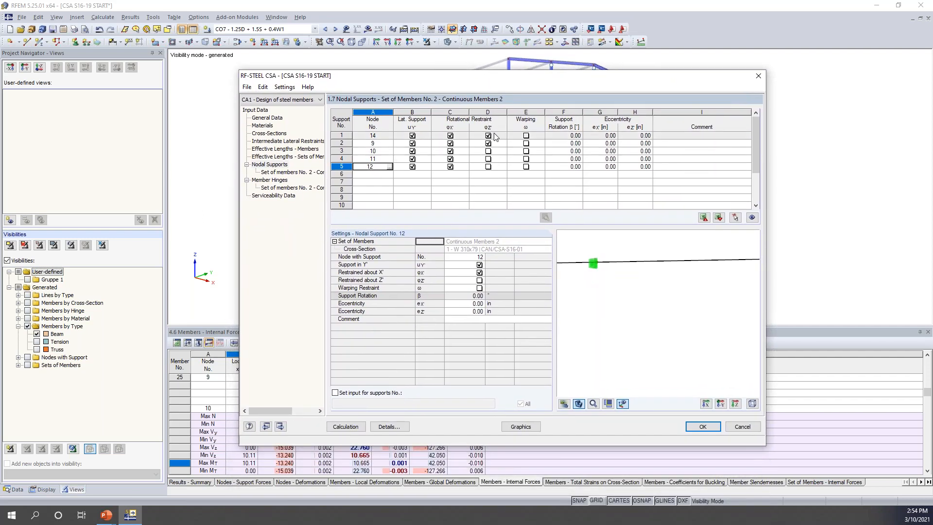
scroll(587, 261, down, 2)
scroll(588, 262, down, 4)
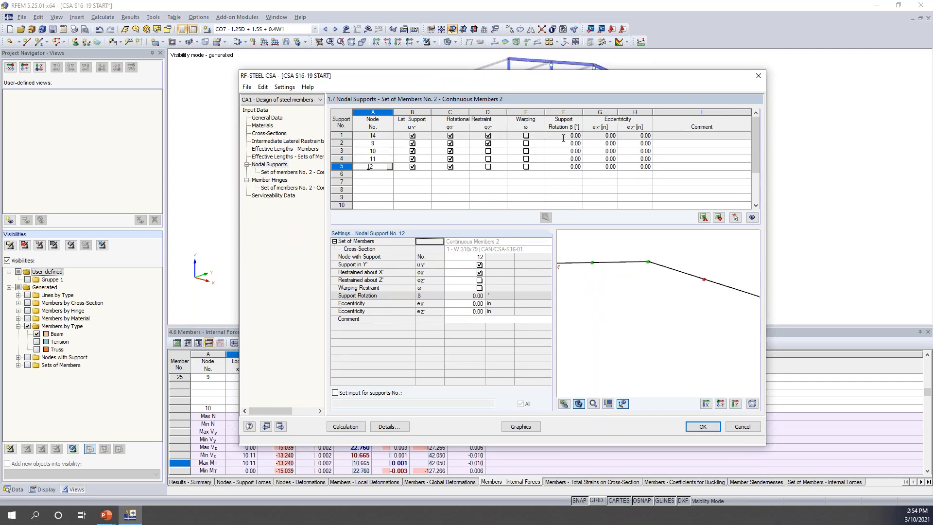
middle_drag(594, 291, 644, 286)
scroll(578, 266, up, 5)
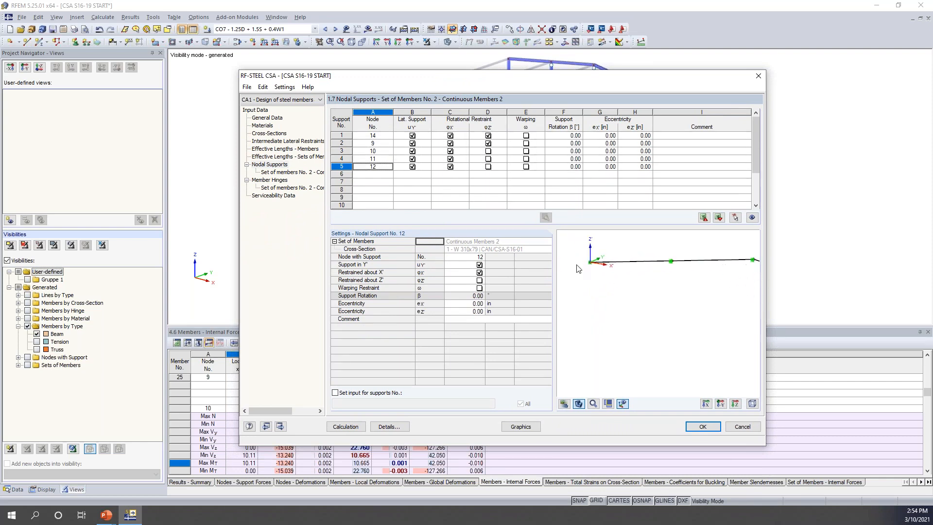
scroll(589, 264, up, 2)
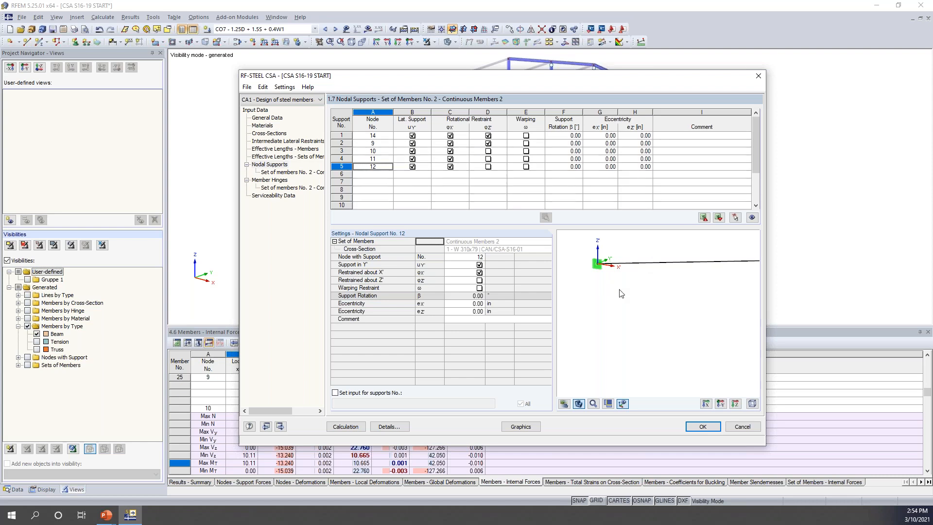
Review the effective lengths of set of members 2 against the frame model
click(305, 158)
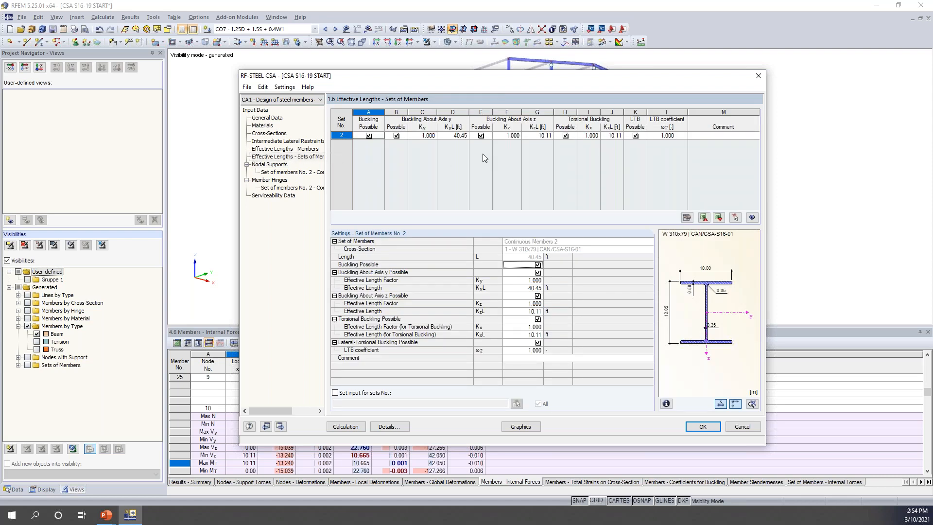
drag(479, 78, 459, 186)
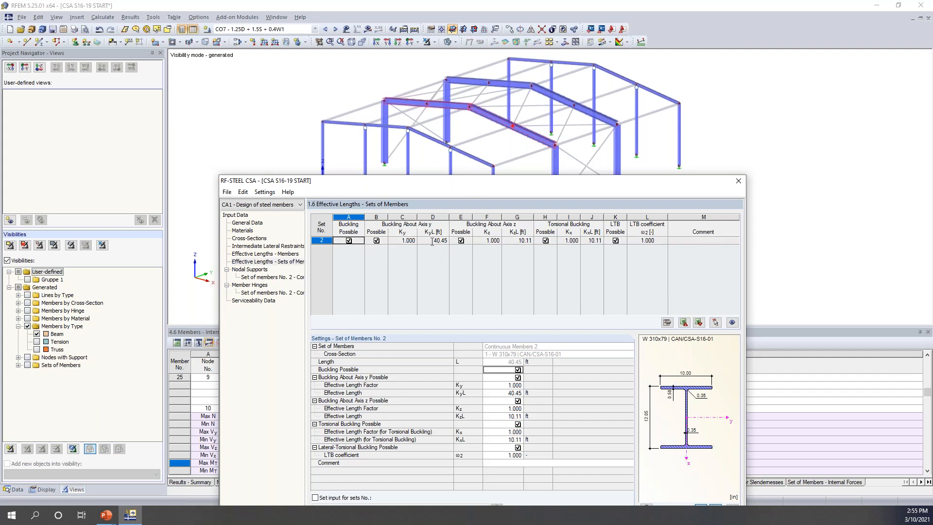
drag(463, 185, 470, 56)
Try a member hinge at the start of member 25 in the set of members, and delete the hinge entry
click(257, 156)
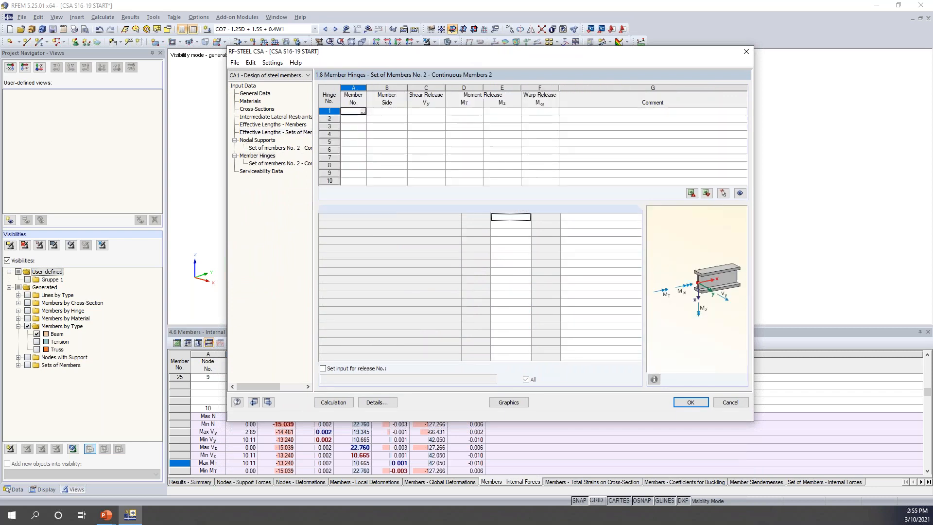
drag(369, 54, 352, 242)
click(345, 299)
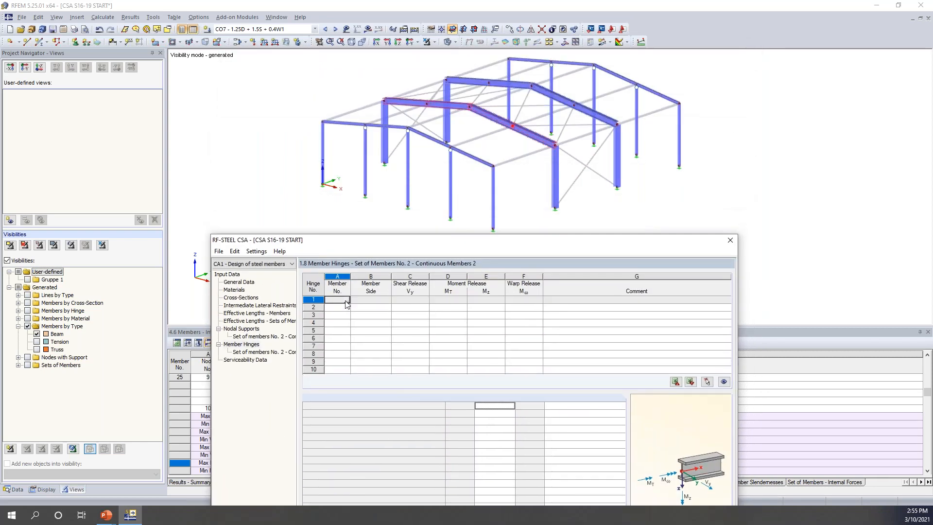
click(346, 300)
click(403, 104)
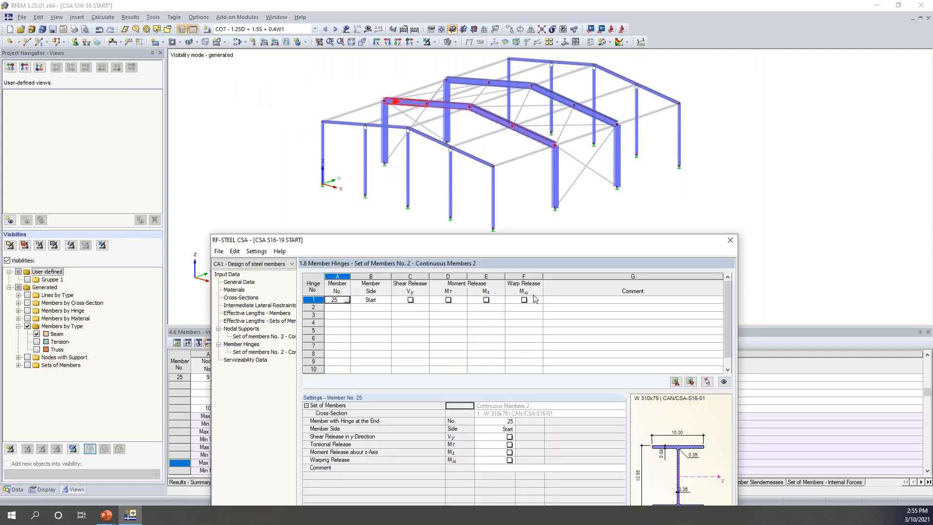
drag(536, 246, 563, 78)
click(339, 131)
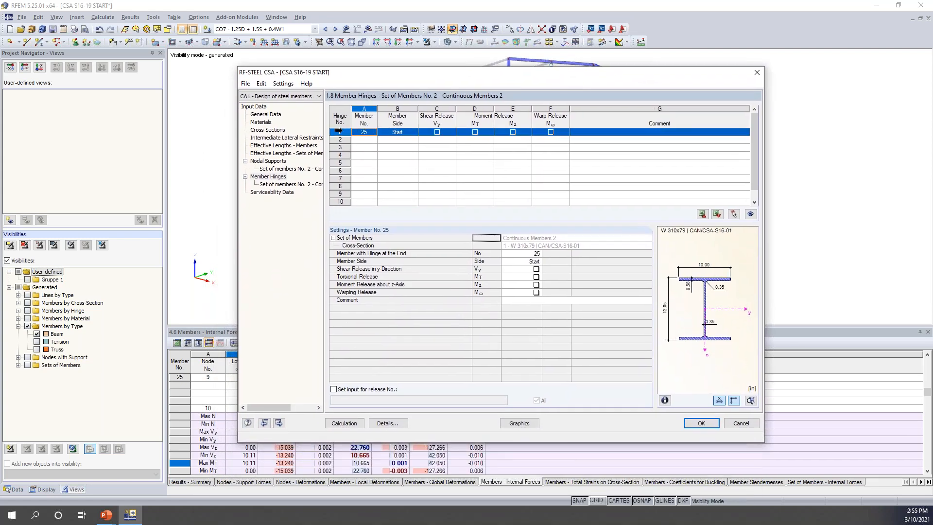
key(Delete)
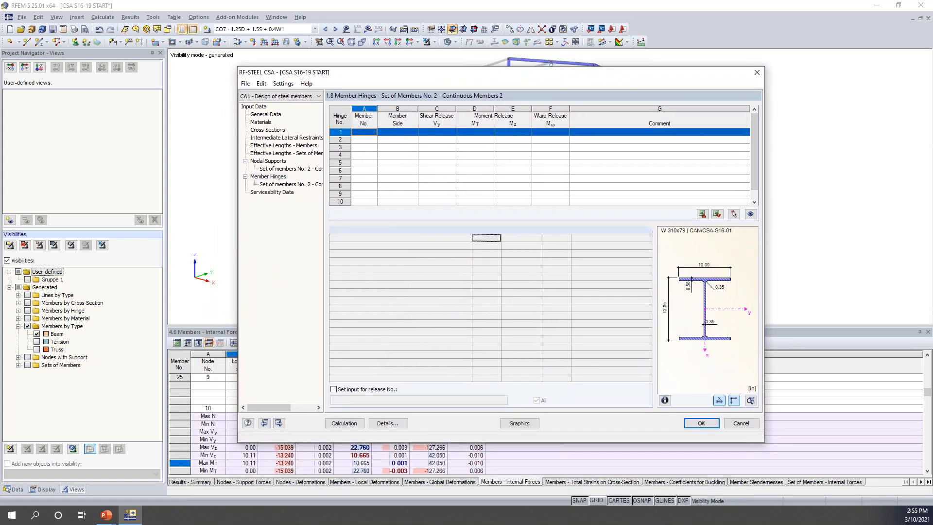
Add a serviceability entry for set of members 2, with its reference length not set manually and Beam as the beam type
click(272, 192)
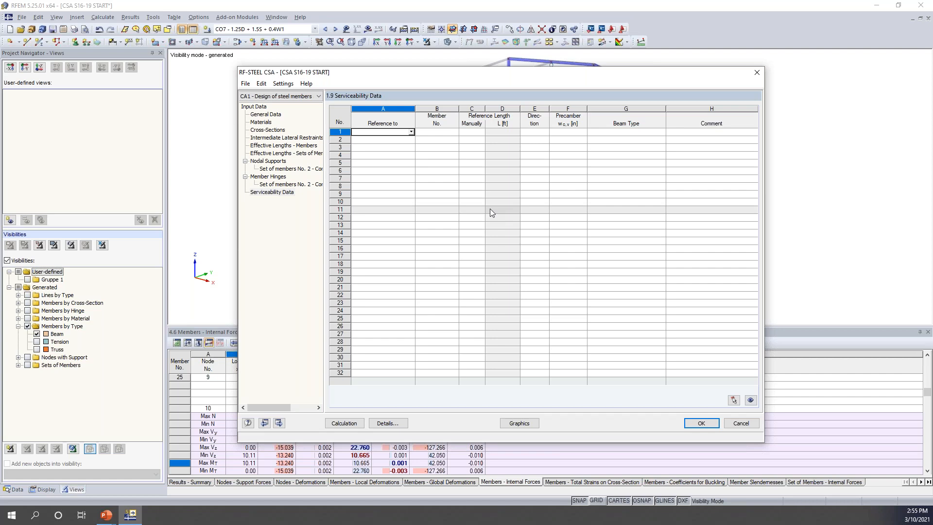
drag(487, 76, 470, 212)
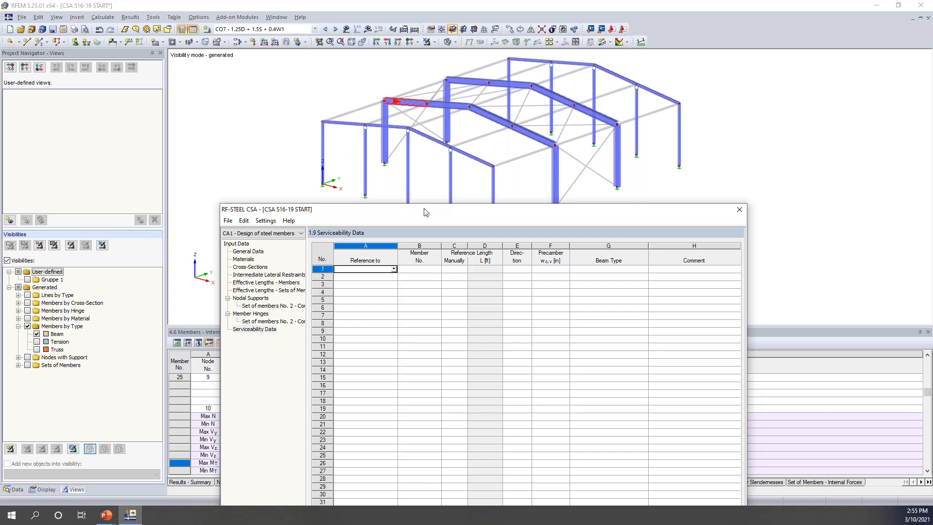
drag(425, 212, 449, 81)
click(418, 137)
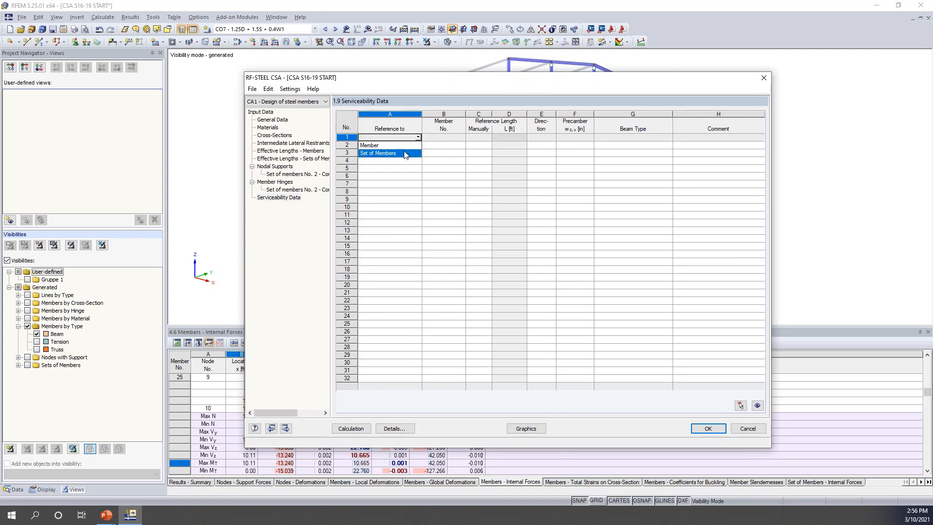
click(405, 153)
click(442, 138)
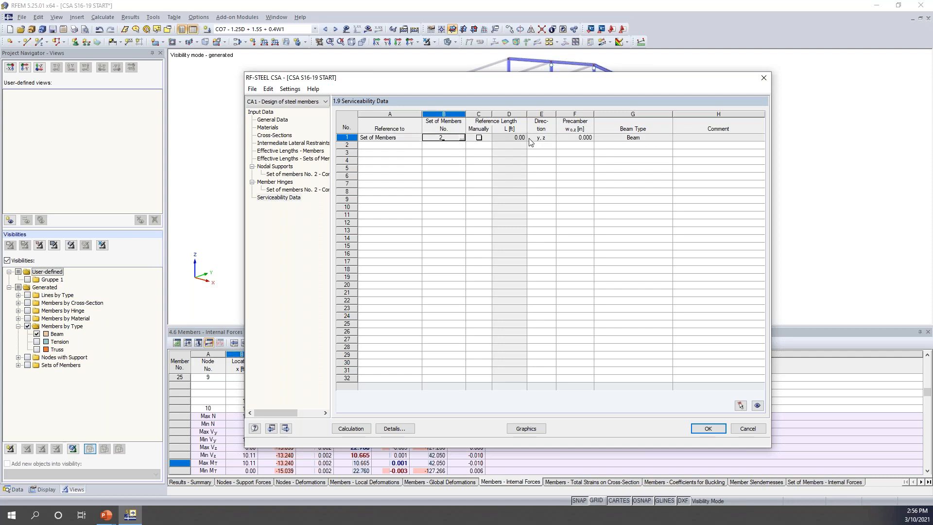
click(474, 139)
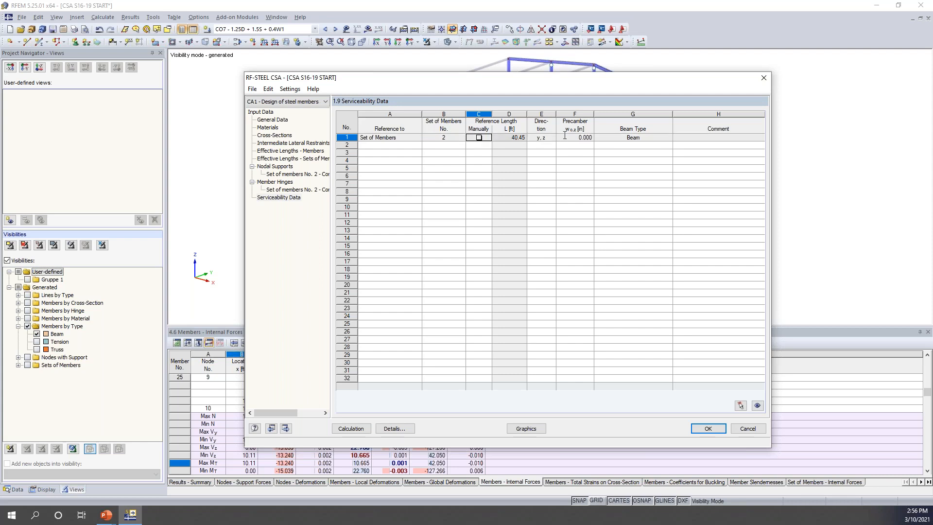
click(628, 138)
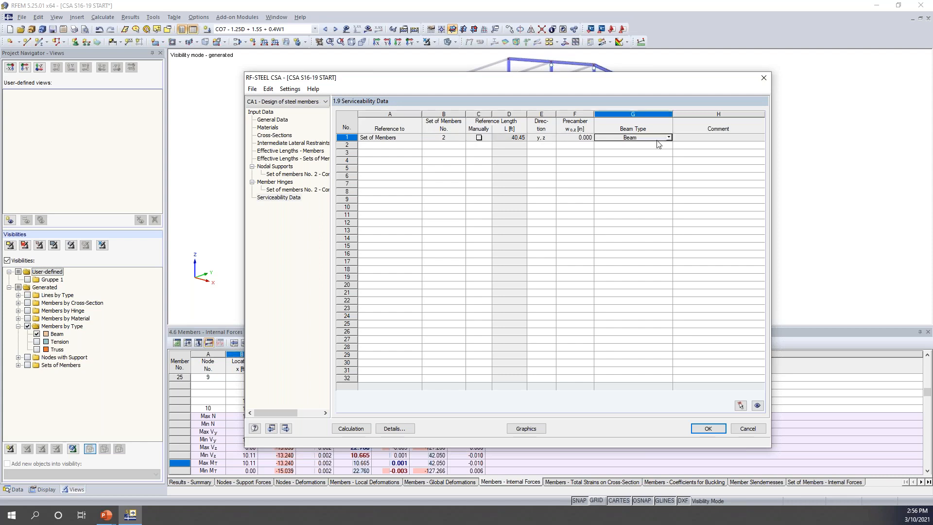
click(669, 138)
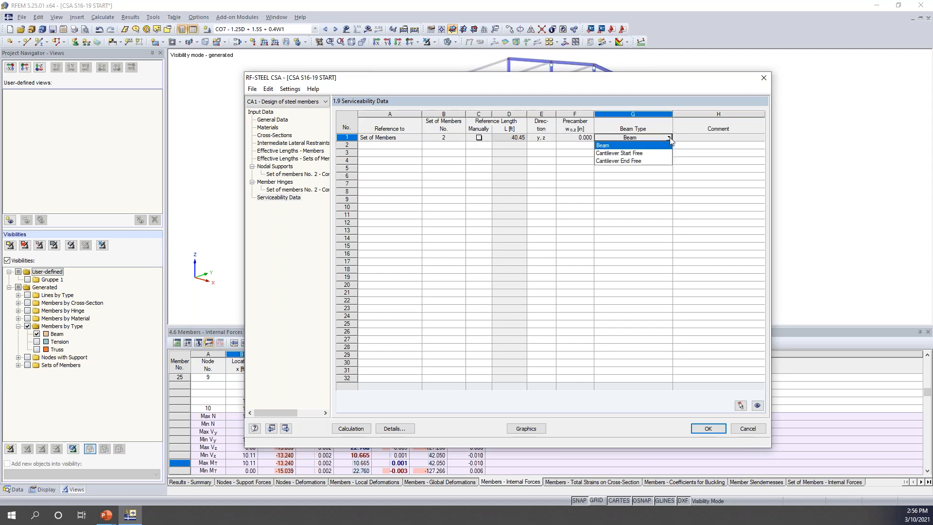
click(670, 140)
drag(637, 82, 628, 71)
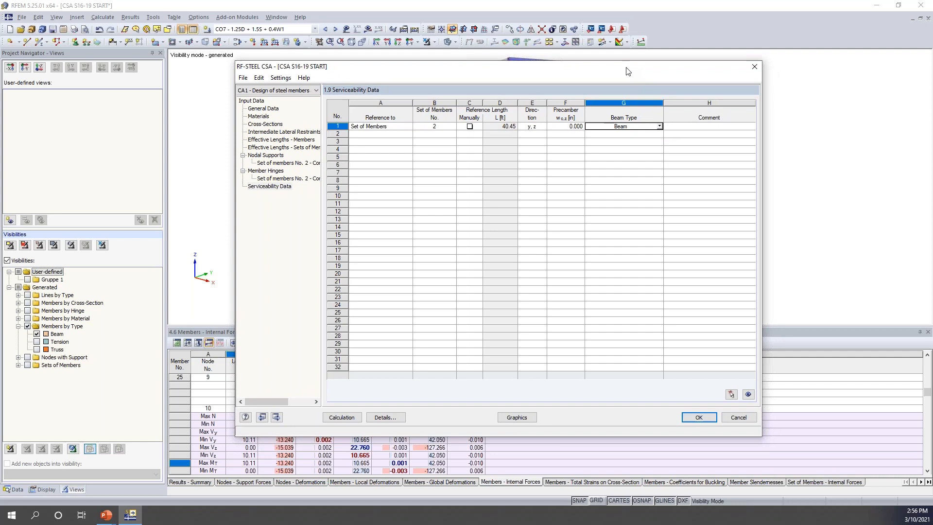
Define the structure type as an unbraced frame in both the y- and z-directions in the S16-19 design details
click(385, 417)
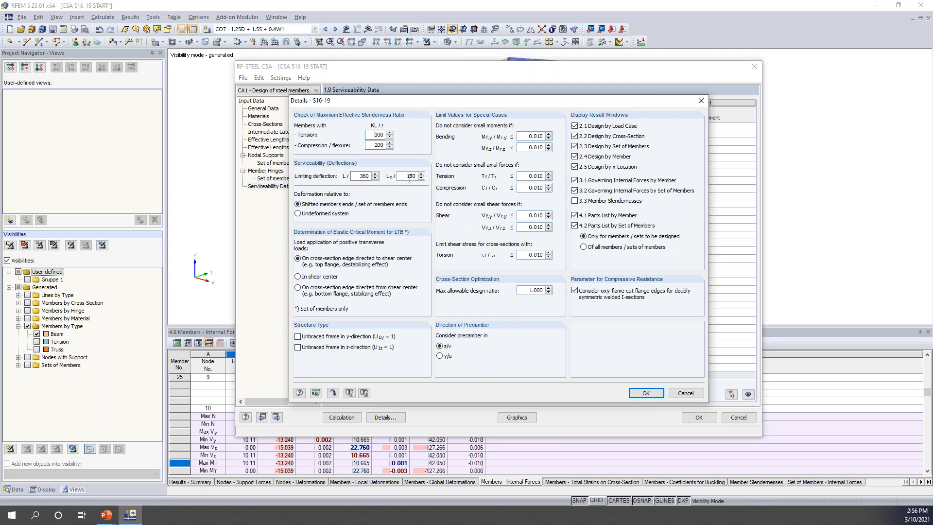
drag(449, 101, 422, 216)
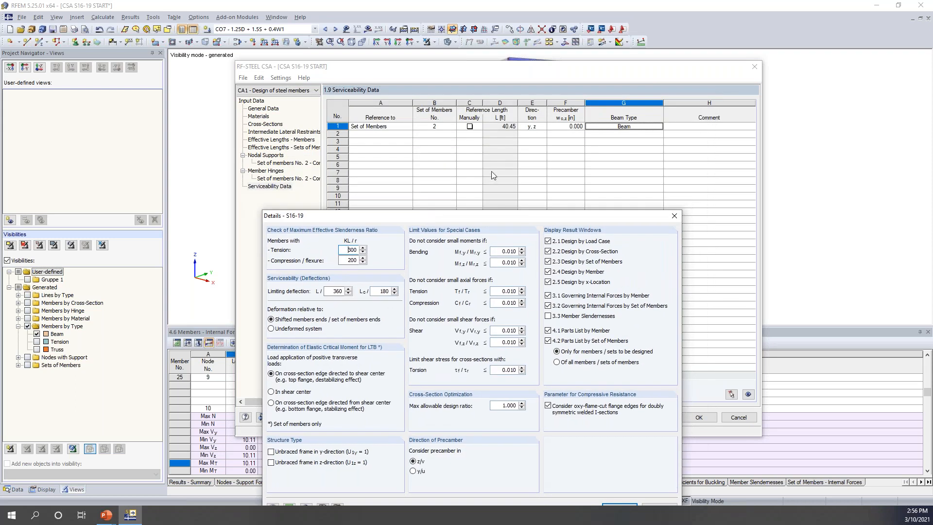
drag(544, 220, 570, 115)
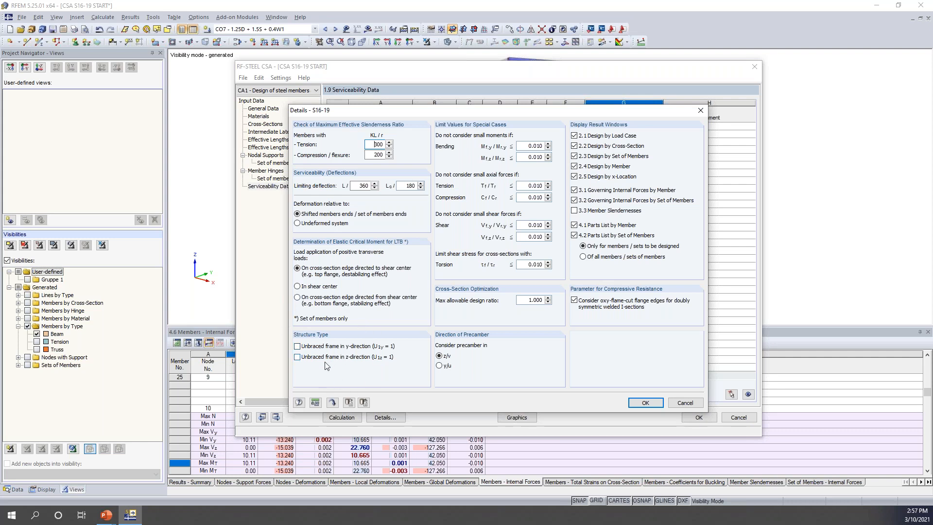
click(297, 346)
click(297, 357)
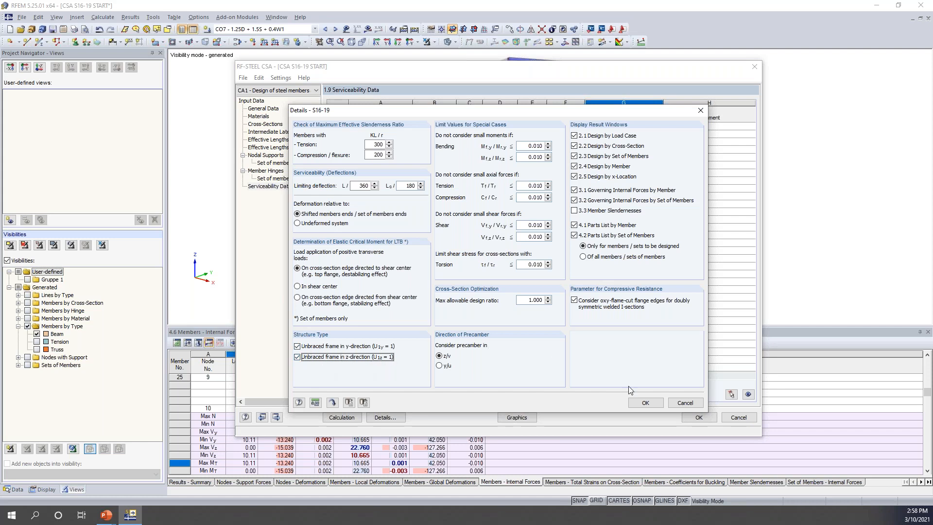
click(639, 402)
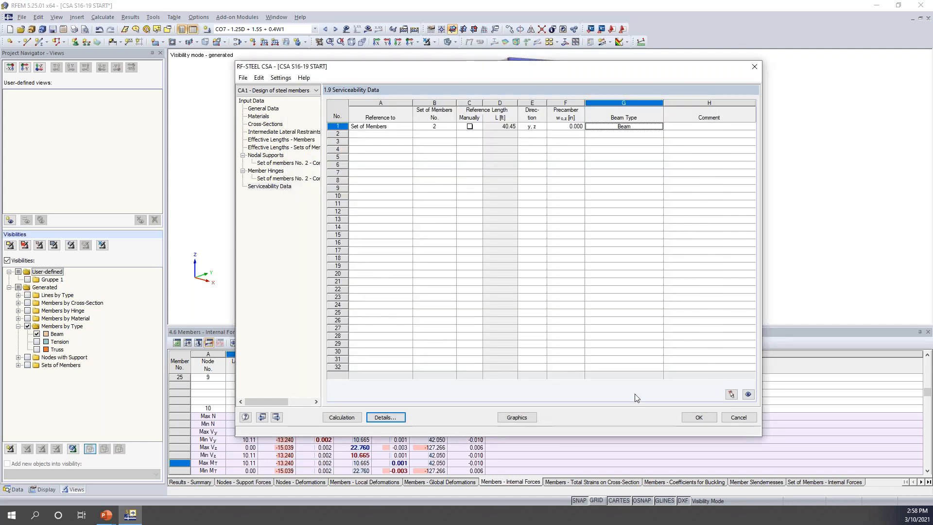
Run the RF-STEEL CSA design calculation and go through the results by cross-section and set of members to the design by member
click(357, 416)
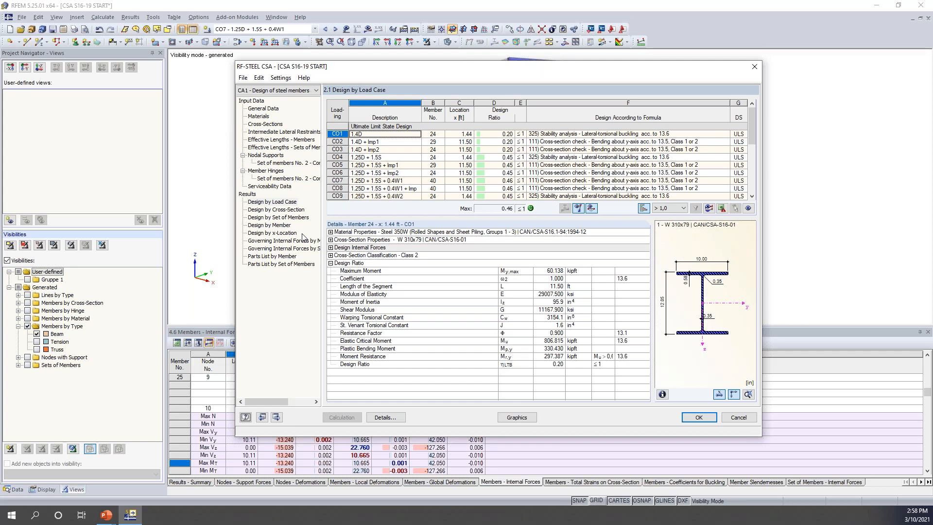
click(278, 210)
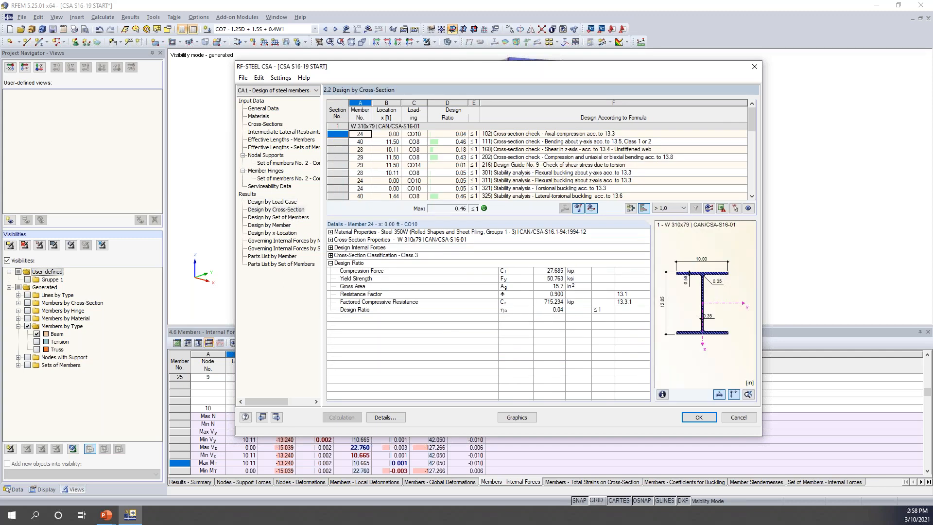
click(288, 218)
click(286, 226)
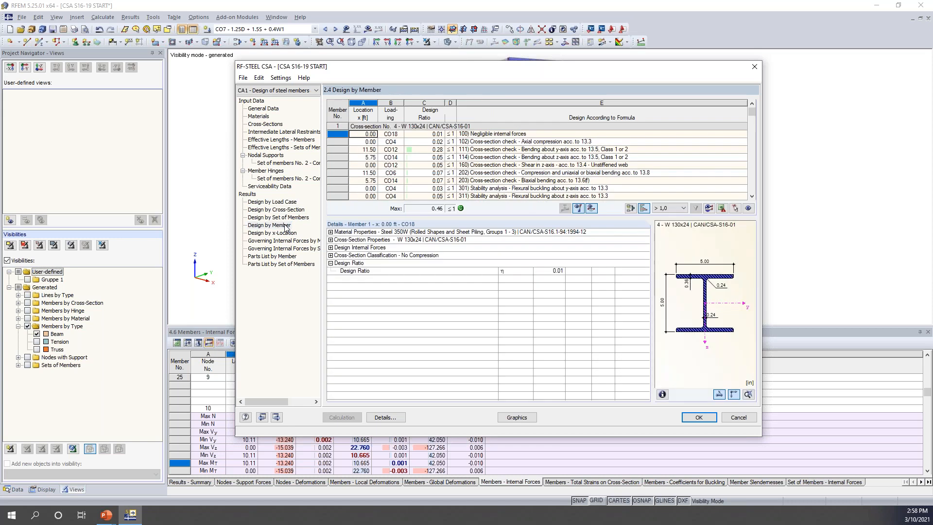
Compare the by-member design results with the frame model and inspect member 6's biaxial bending and flexural buckling checks about both axes
drag(457, 68, 420, 220)
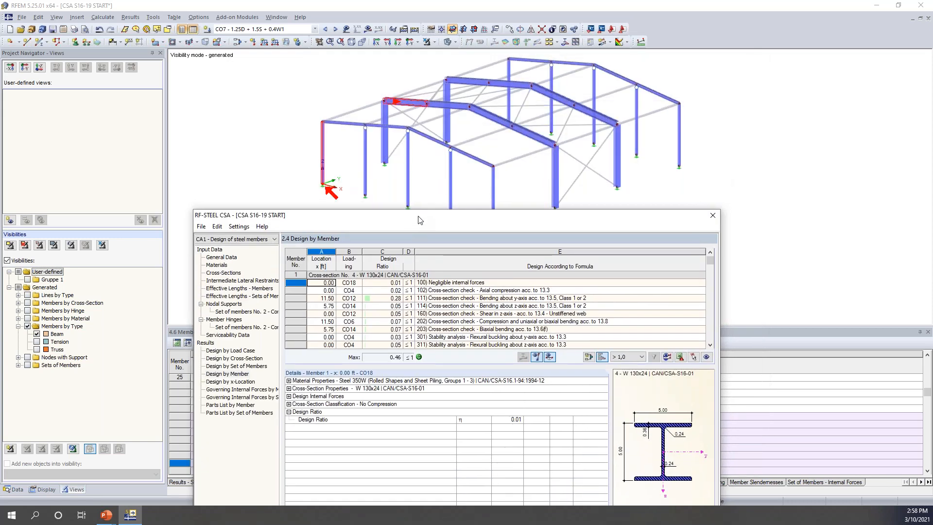
click(514, 306)
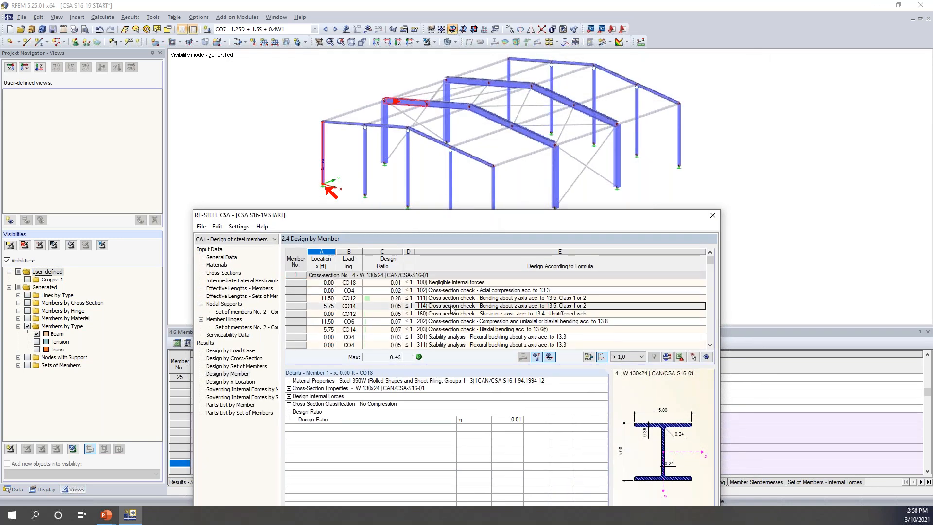
scroll(514, 306, down, 7)
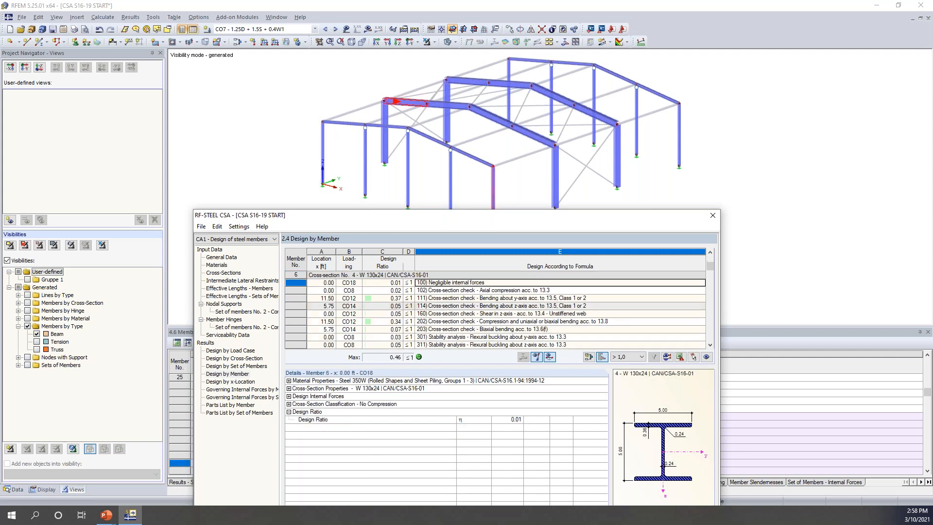
click(455, 306)
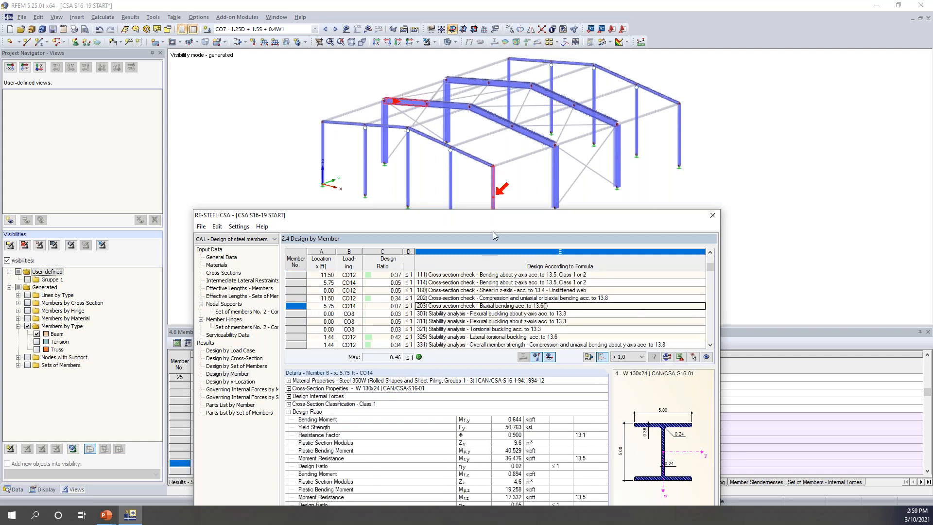
drag(498, 227, 500, 250)
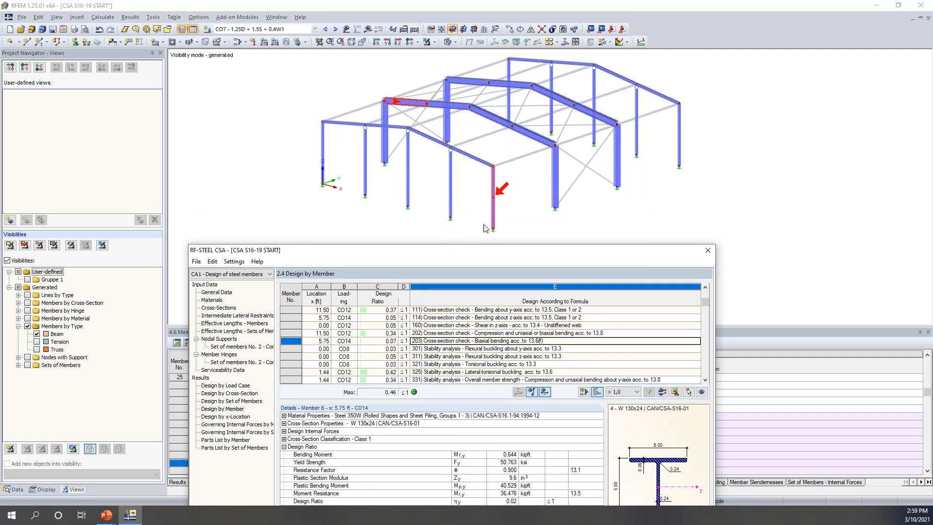
click(455, 350)
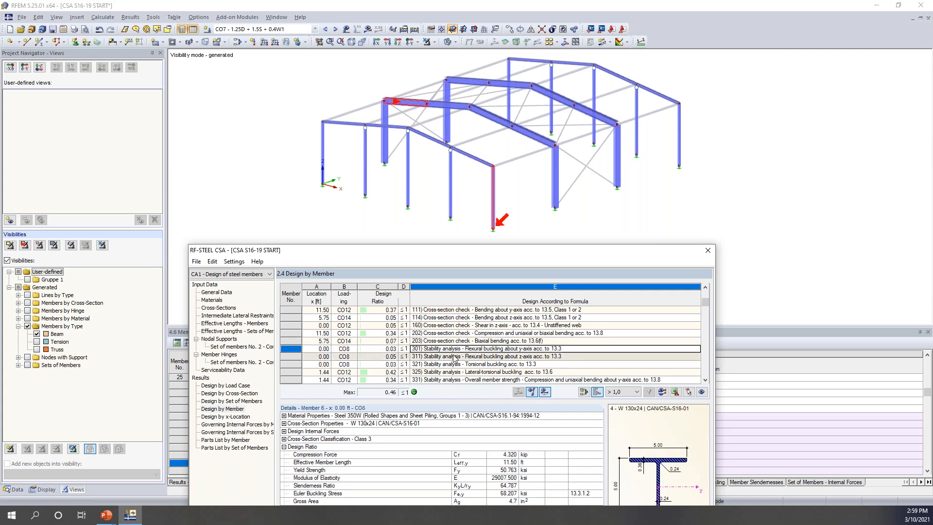
click(455, 359)
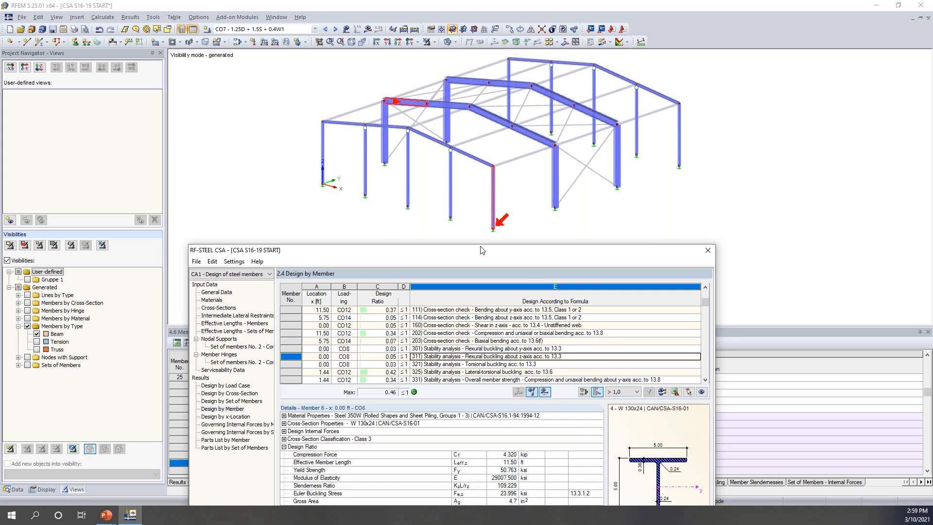
Examine member 6's cross-section check details for combined compression and bending, axial compression and z-axis bending
drag(481, 250, 512, 63)
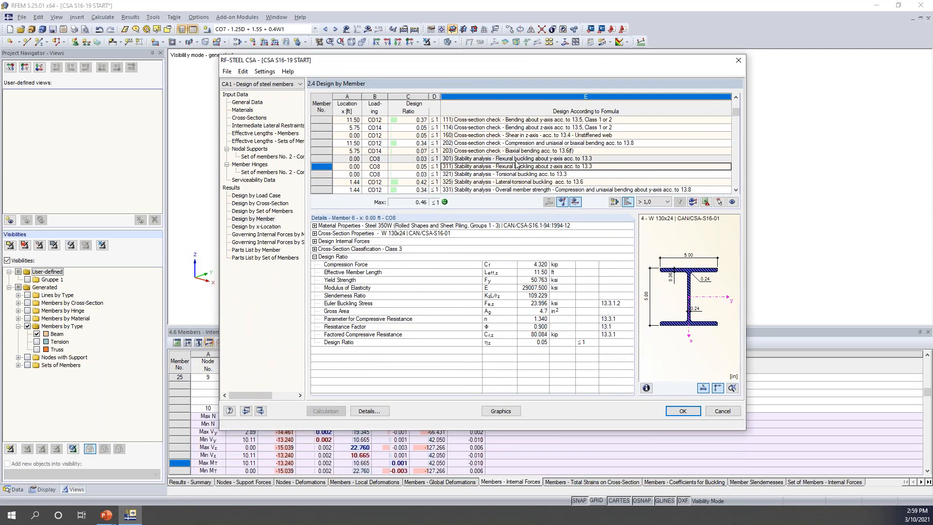
scroll(506, 151, up, 1)
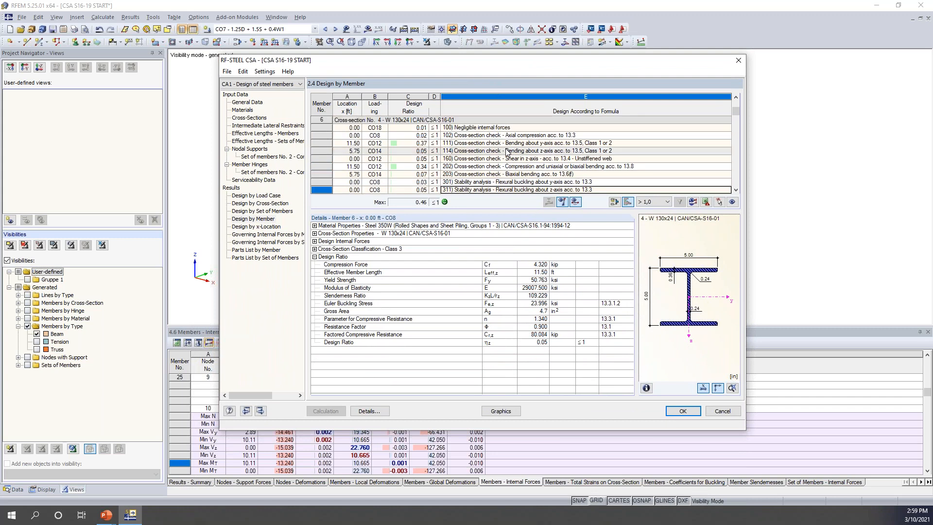
scroll(506, 152, up, 1)
scroll(500, 137, down, 1)
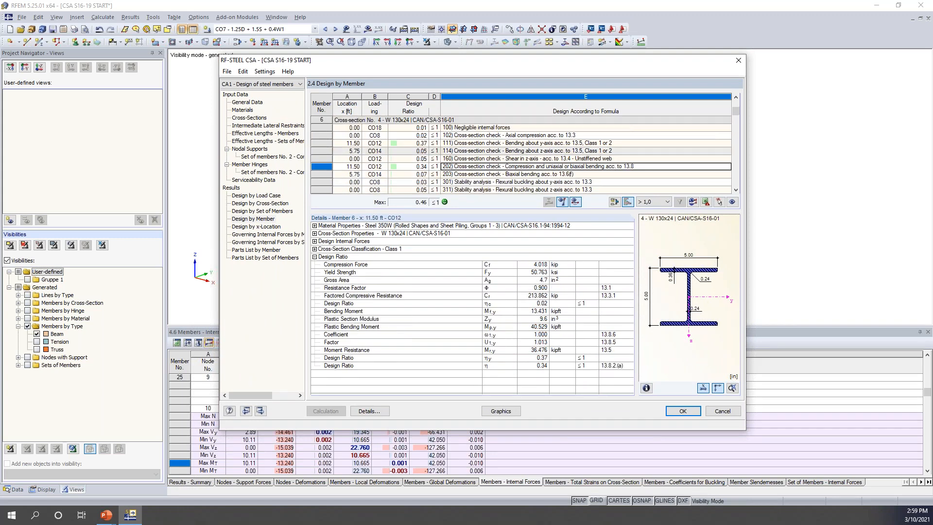
click(500, 137)
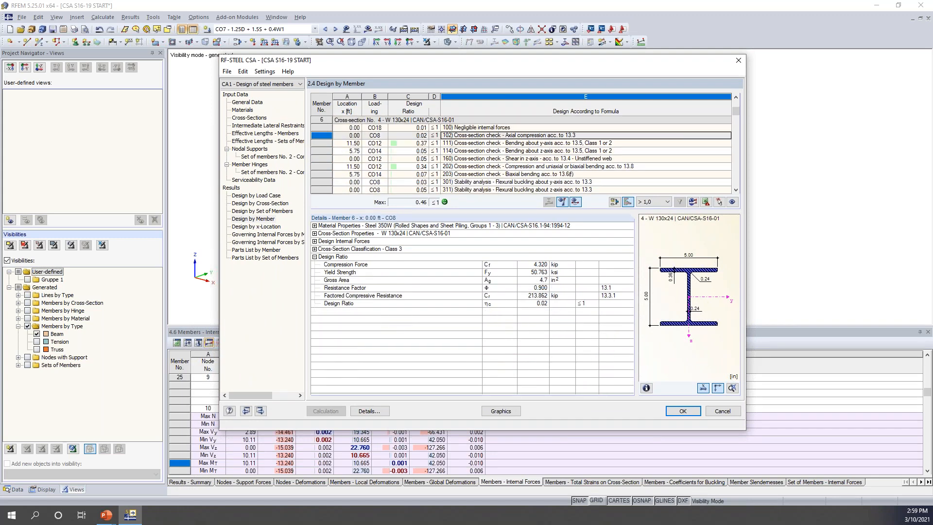
click(497, 144)
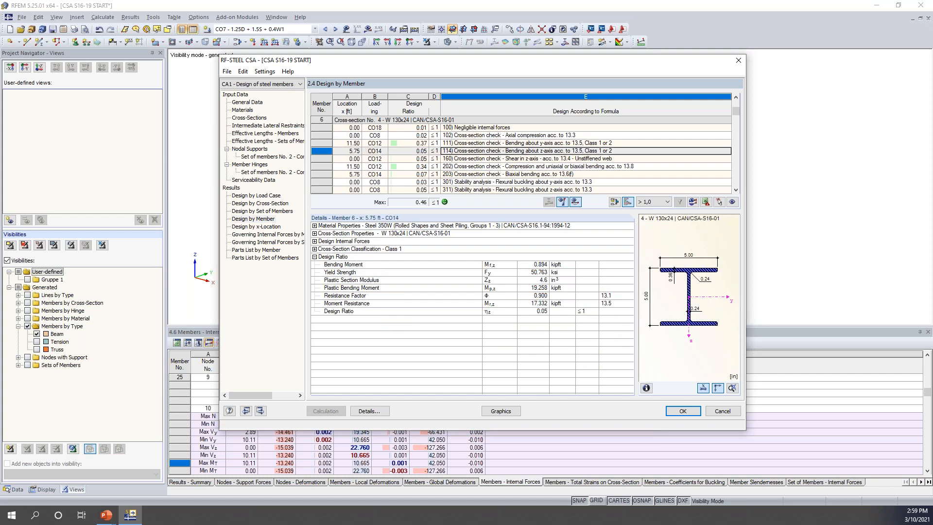
Examine member 6's combined compression and bending check with its internal forces and section classification, plus its stability analysis checks
click(490, 153)
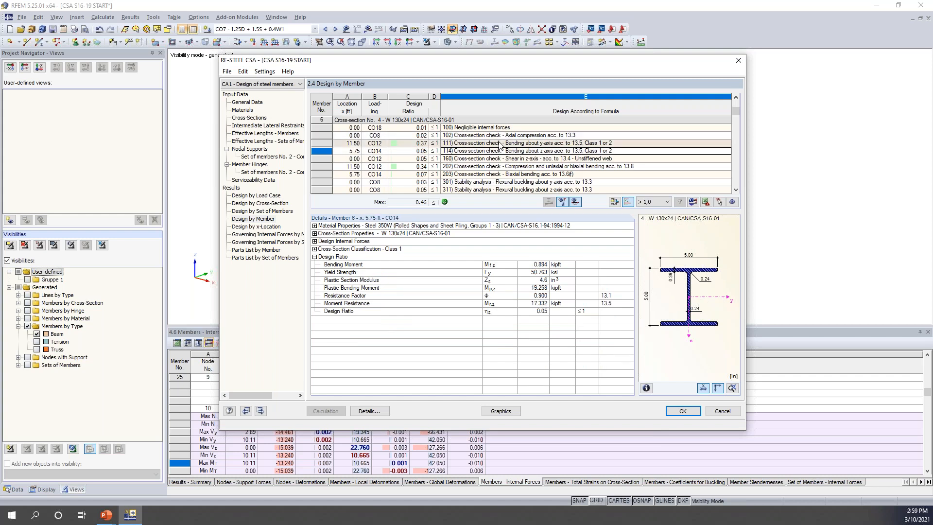
click(507, 166)
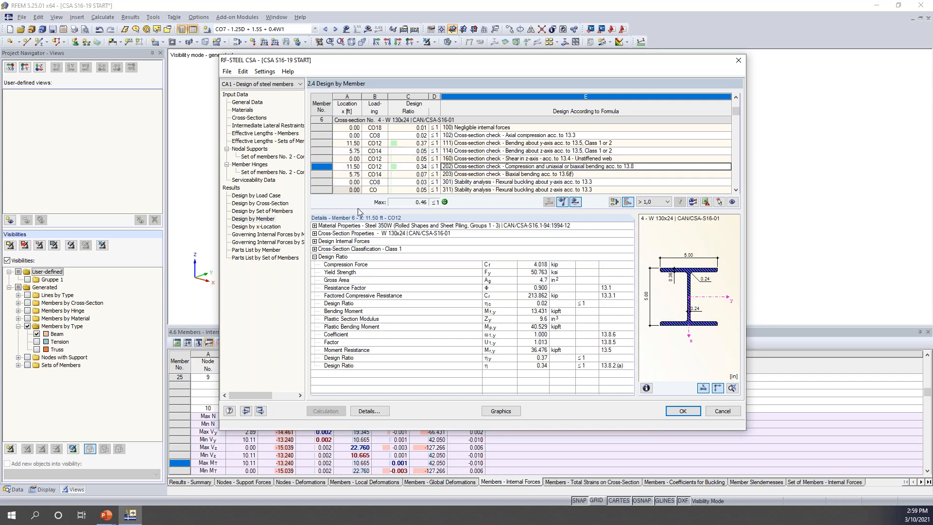
click(314, 241)
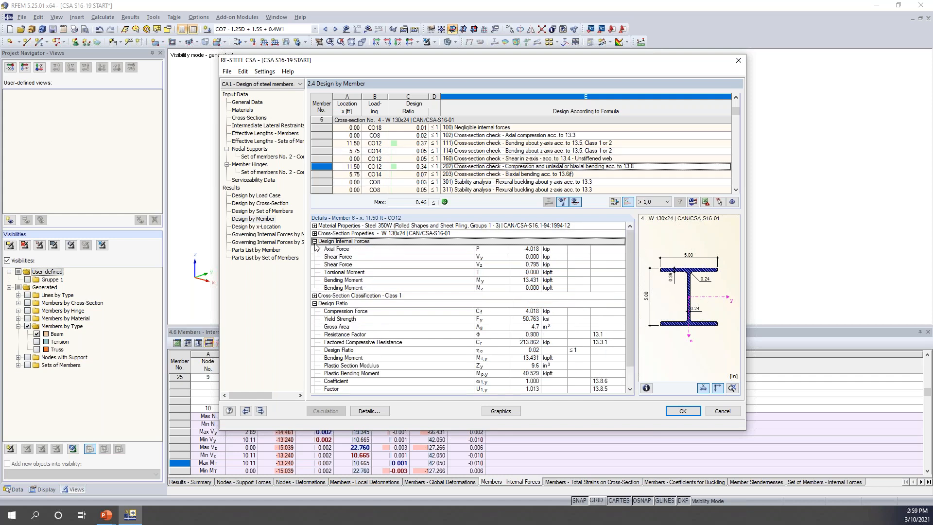
click(314, 296)
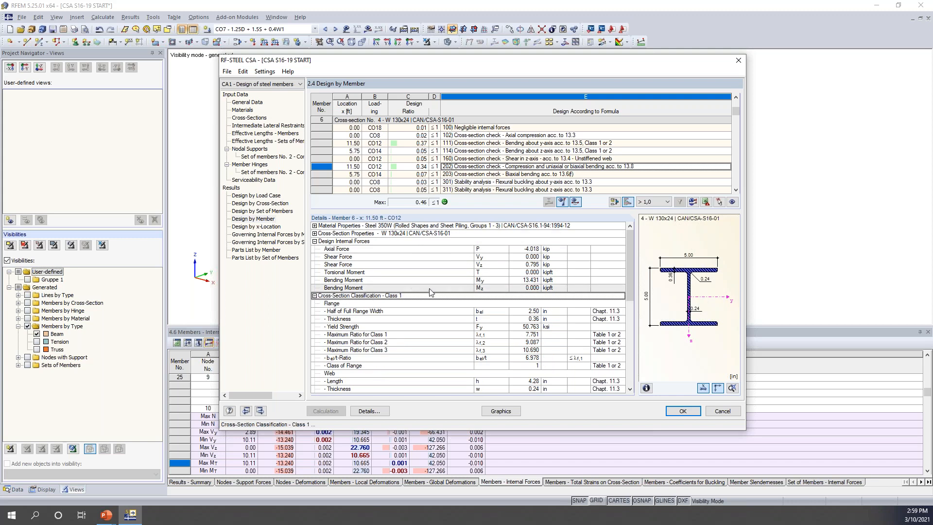
scroll(446, 269, down, 2)
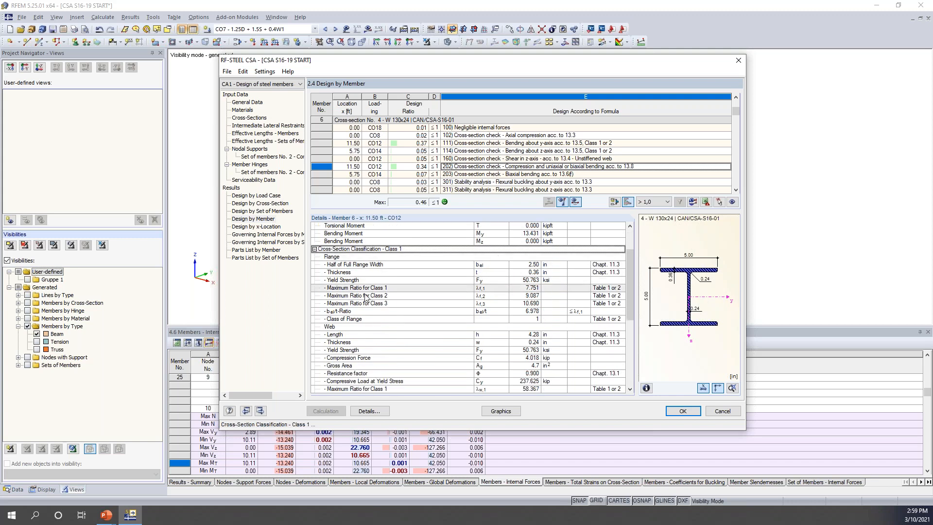
scroll(446, 313, down, 6)
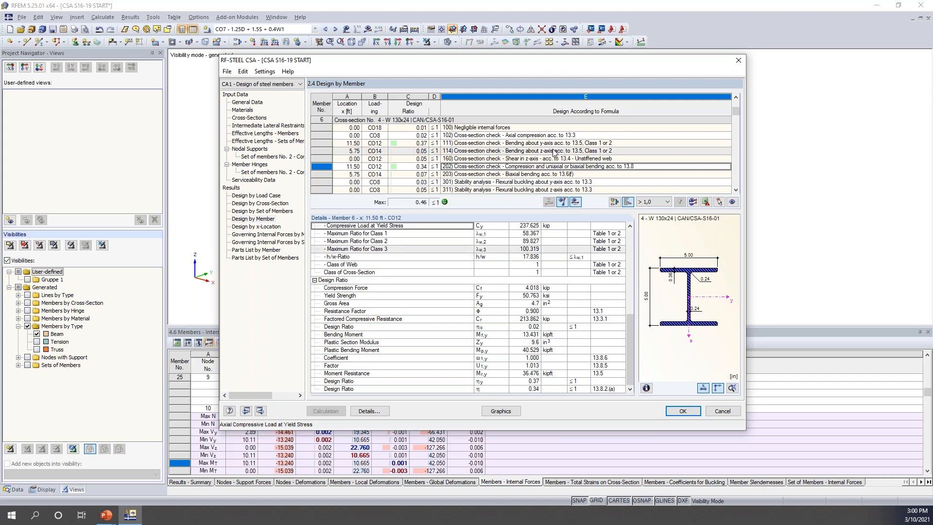
scroll(555, 153, down, 4)
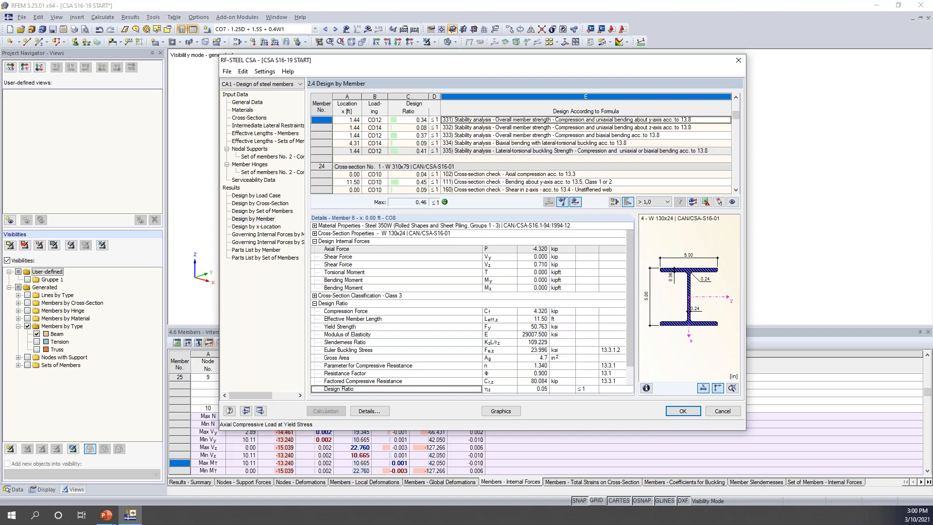
scroll(555, 153, down, 1)
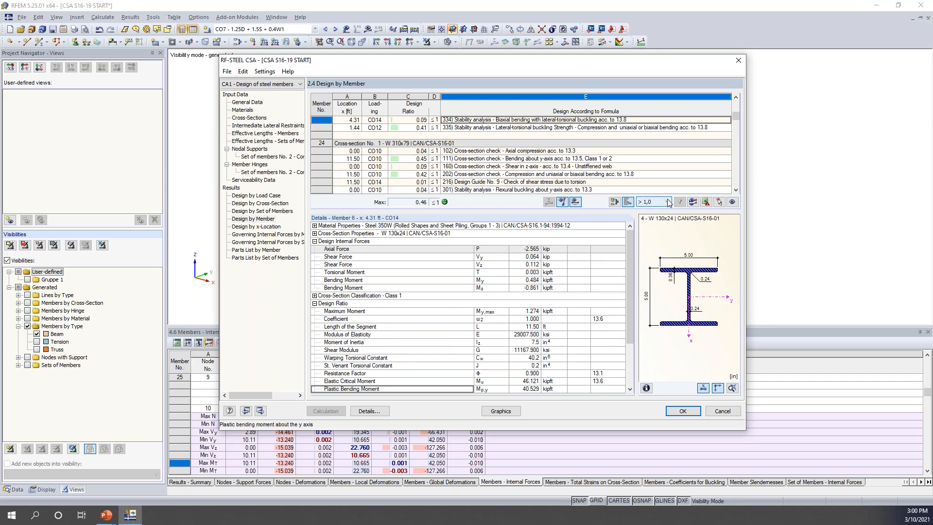
Filter the by-member results to Max and review the governing checks for members 24 and 25
click(667, 202)
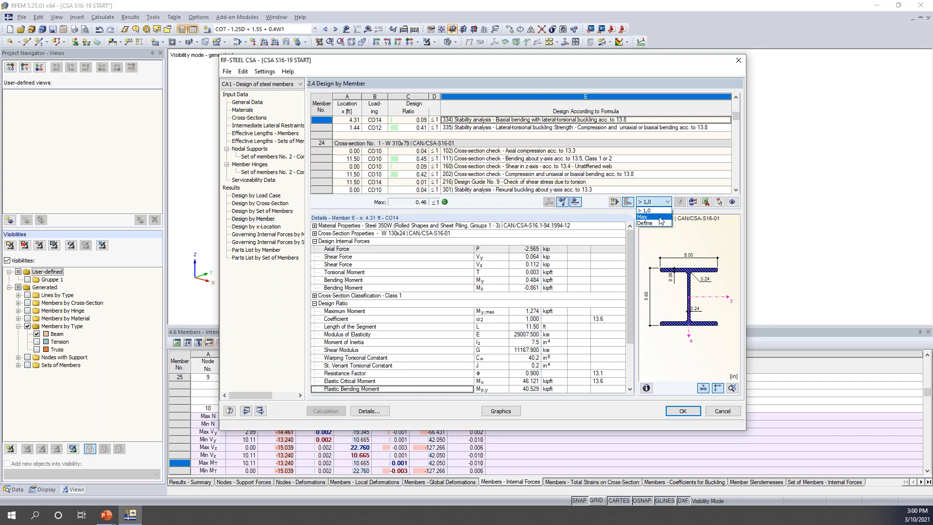
click(659, 219)
click(681, 204)
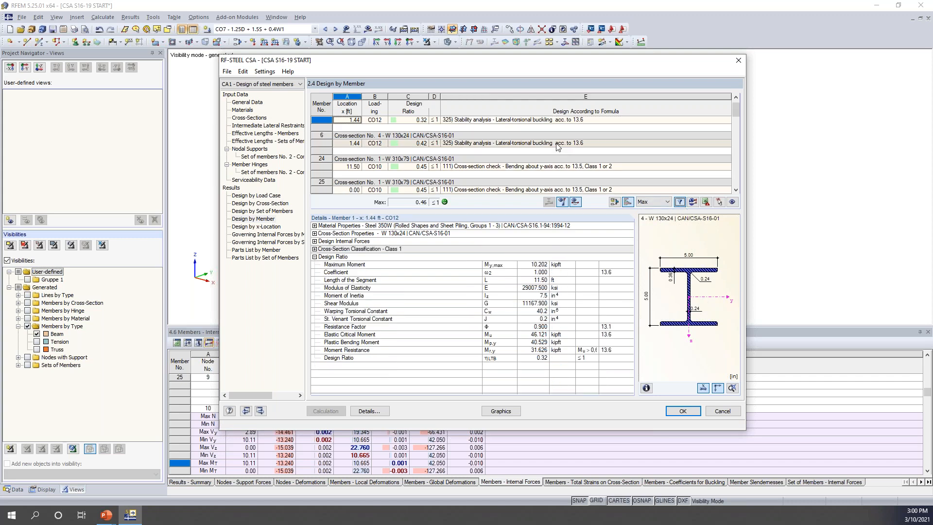
click(558, 166)
click(552, 190)
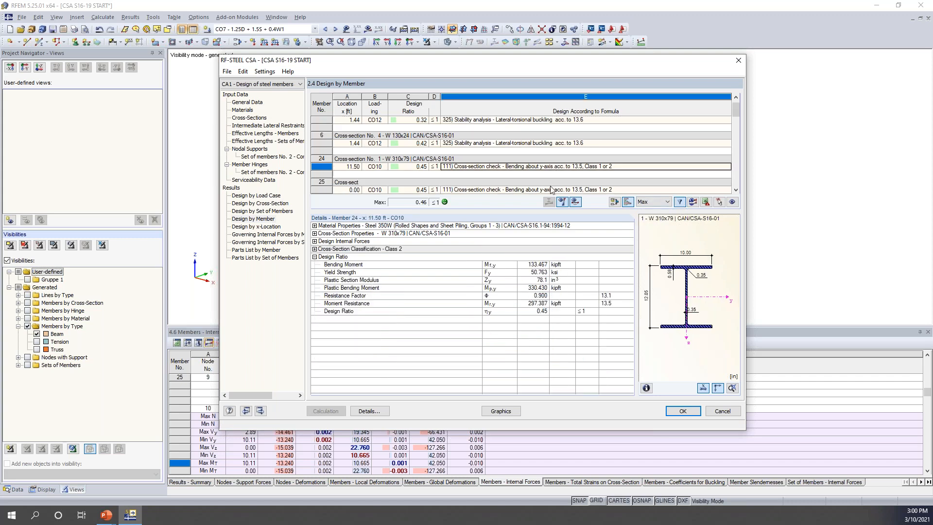
scroll(563, 169, down, 1)
scroll(565, 163, down, 1)
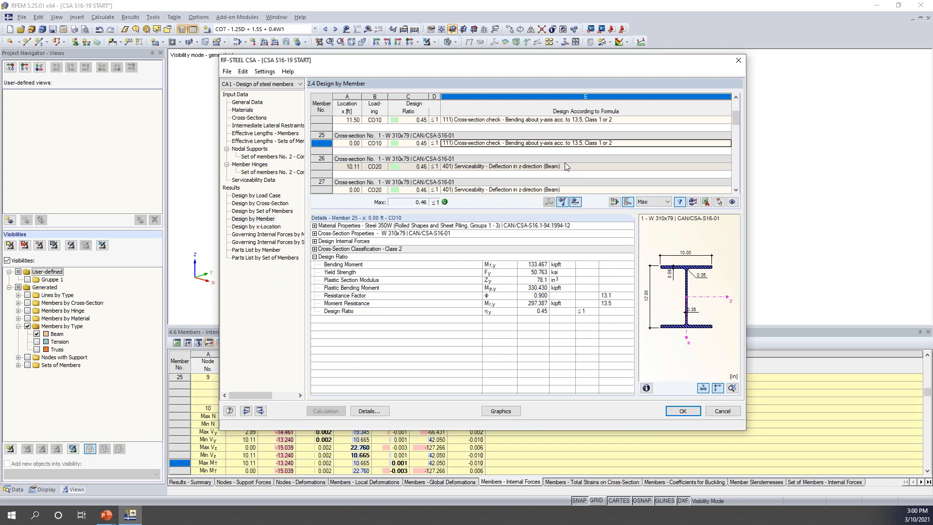
scroll(565, 164, up, 3)
click(565, 164)
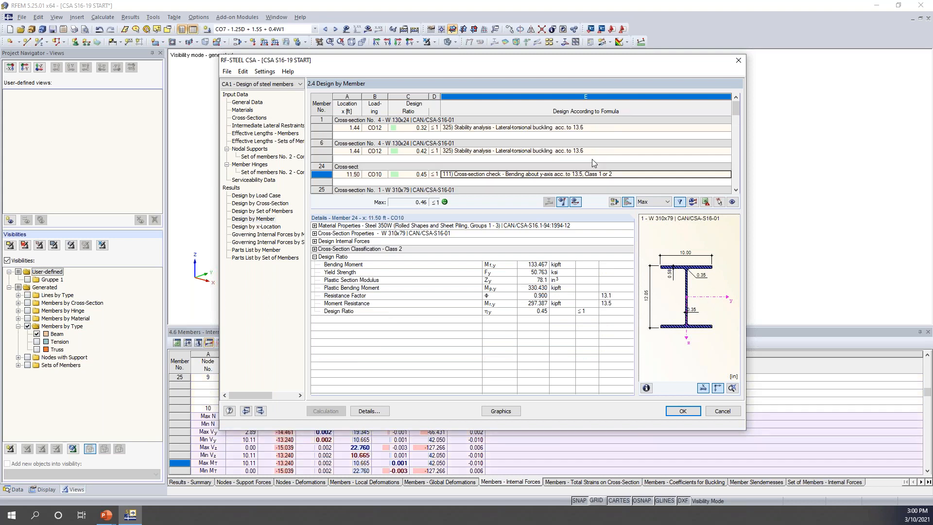
Set the design ratio filter back to > 1,0 and view member 1's z-axis shear check
click(660, 202)
click(651, 211)
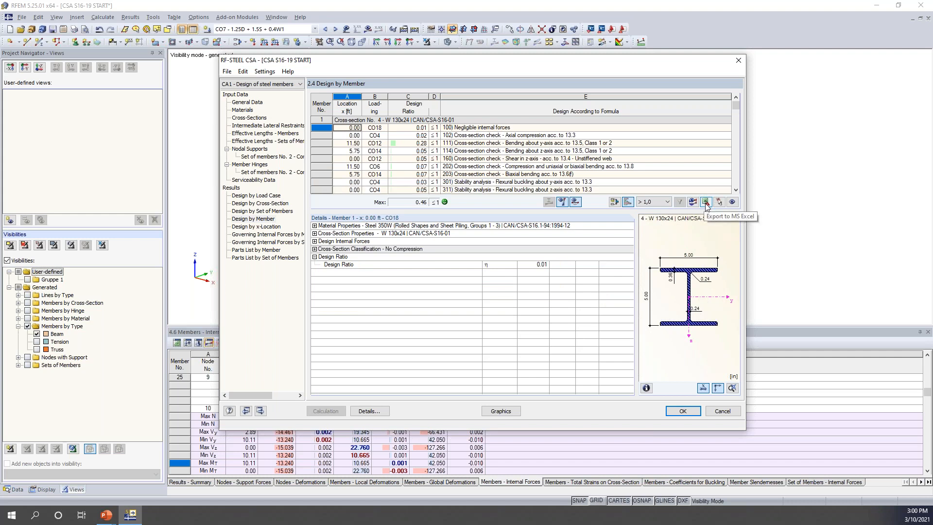
click(583, 159)
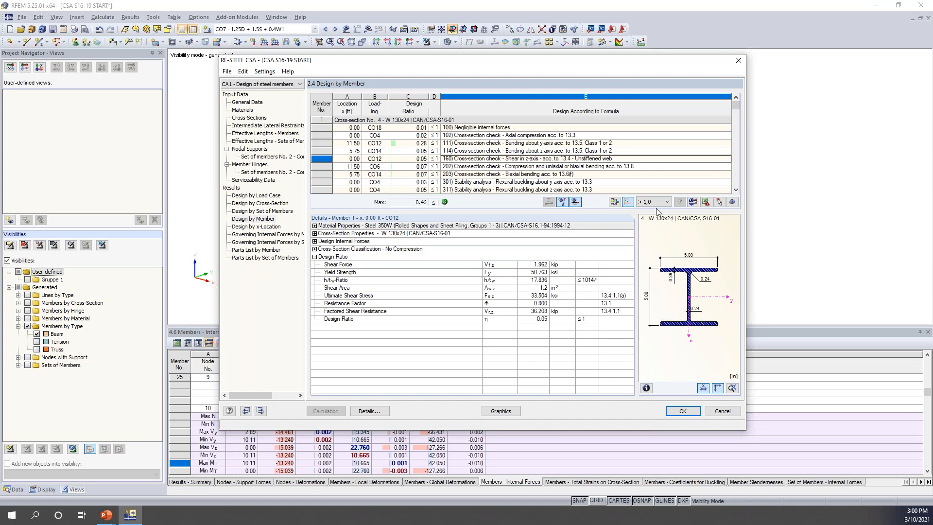
Examine the set of members' stability analysis for symmetric members, from flexural and torsional buckling through y-axis bending to combined forces
click(278, 212)
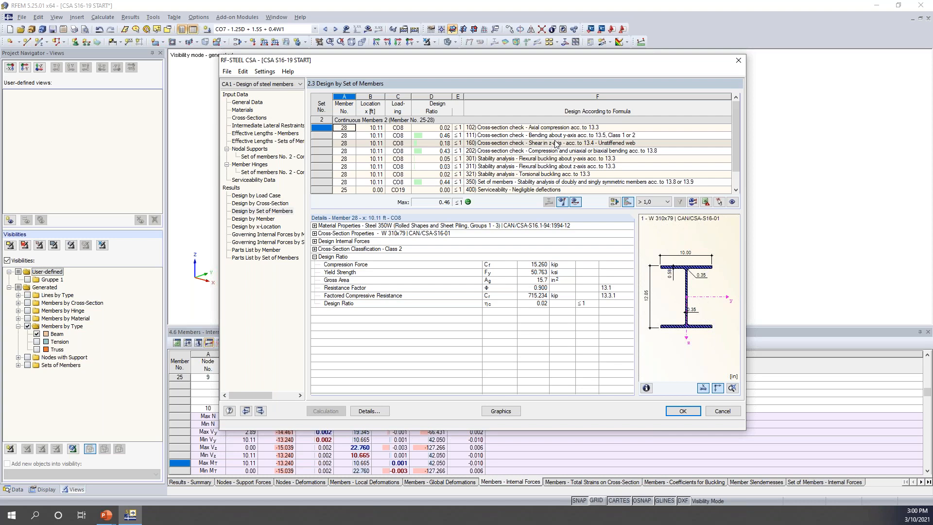
click(477, 182)
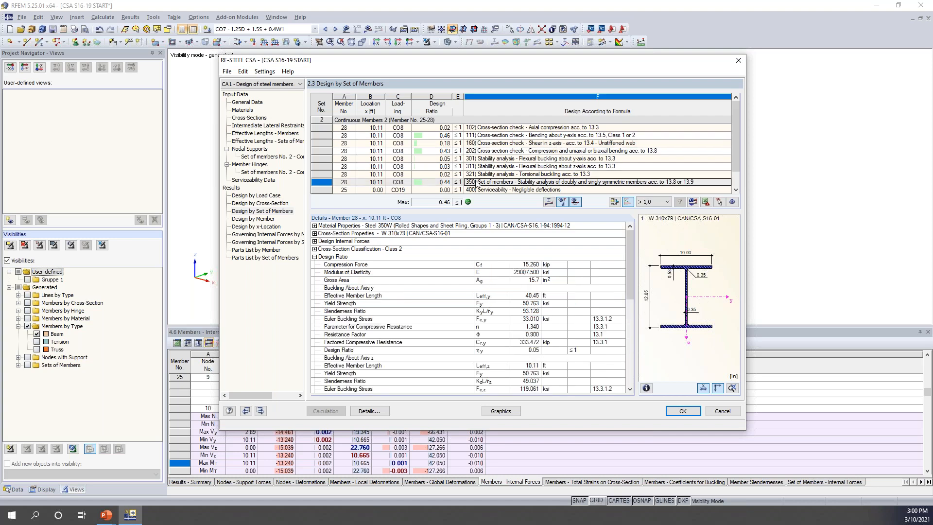
scroll(472, 306, down, 8)
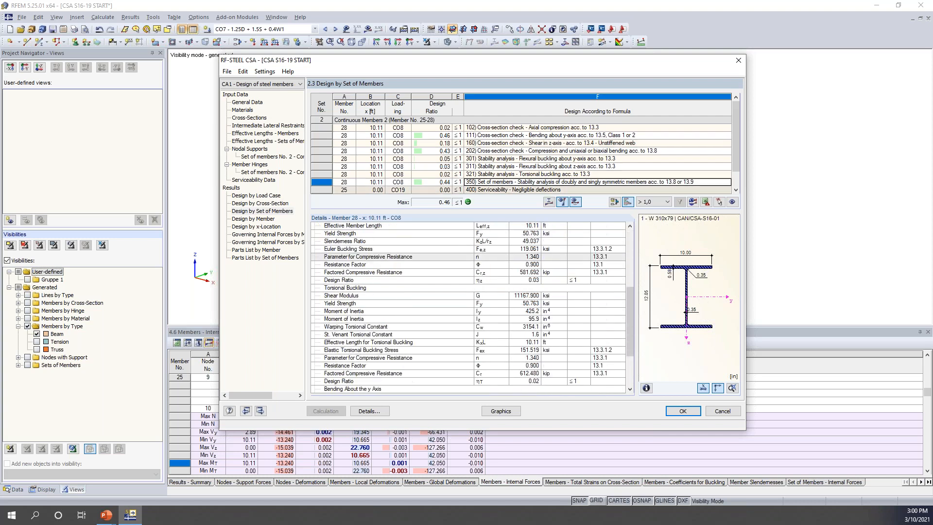
scroll(478, 308, down, 1)
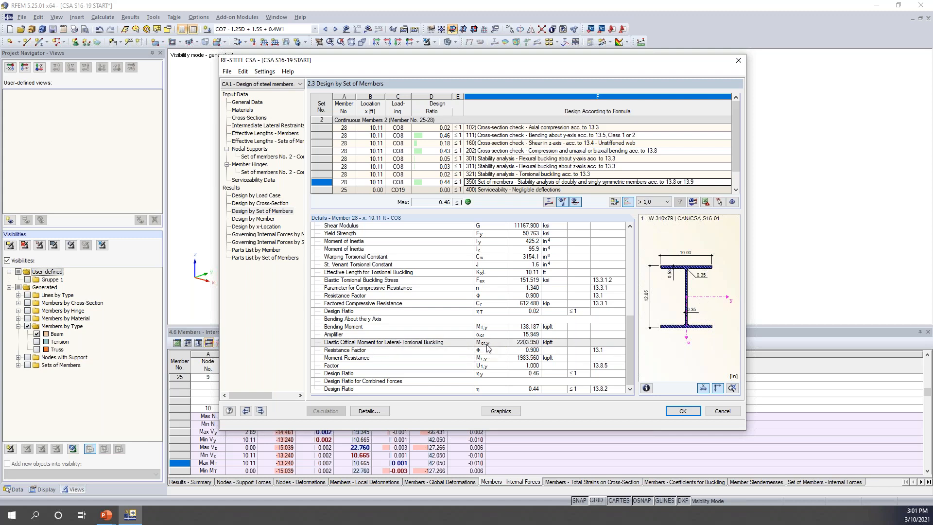
Inspect the set of members' buckling mode shape with a display factor of 0.50, and close the view
click(549, 202)
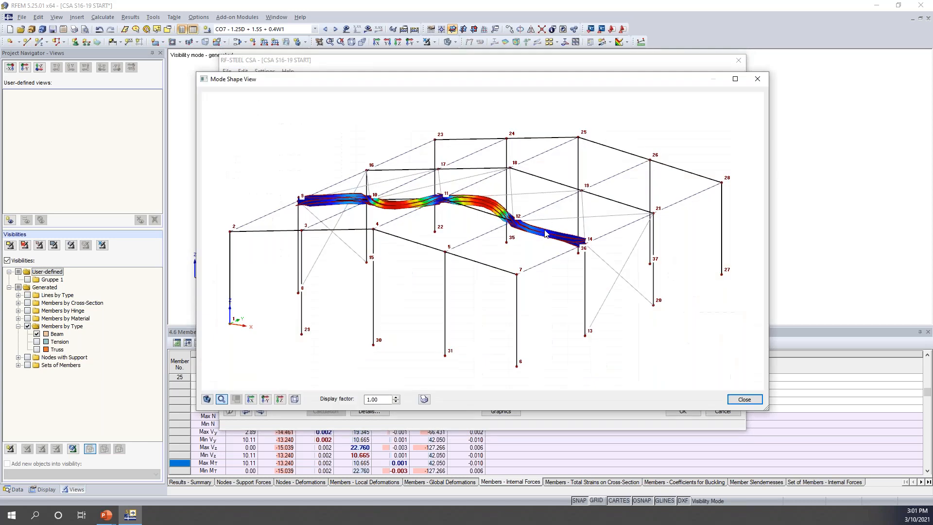
ctrl+middle_drag(419, 273, 407, 276)
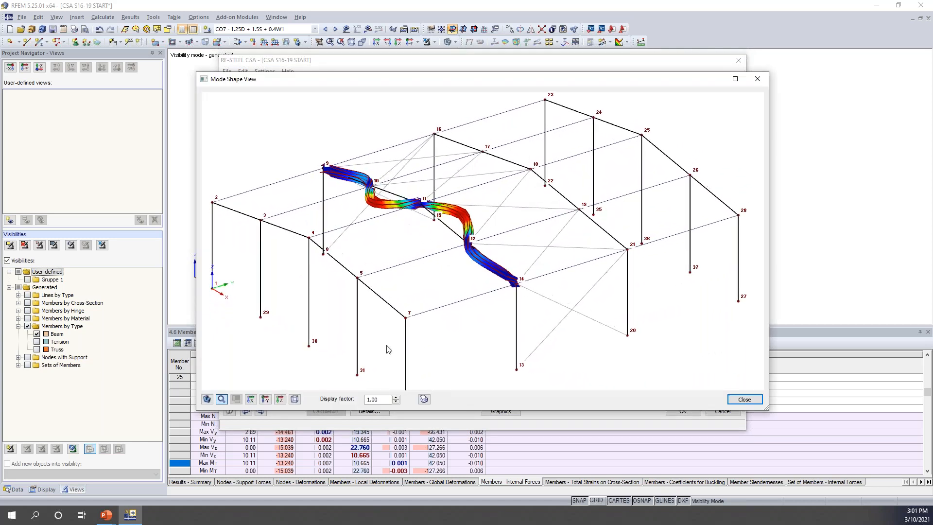
click(396, 403)
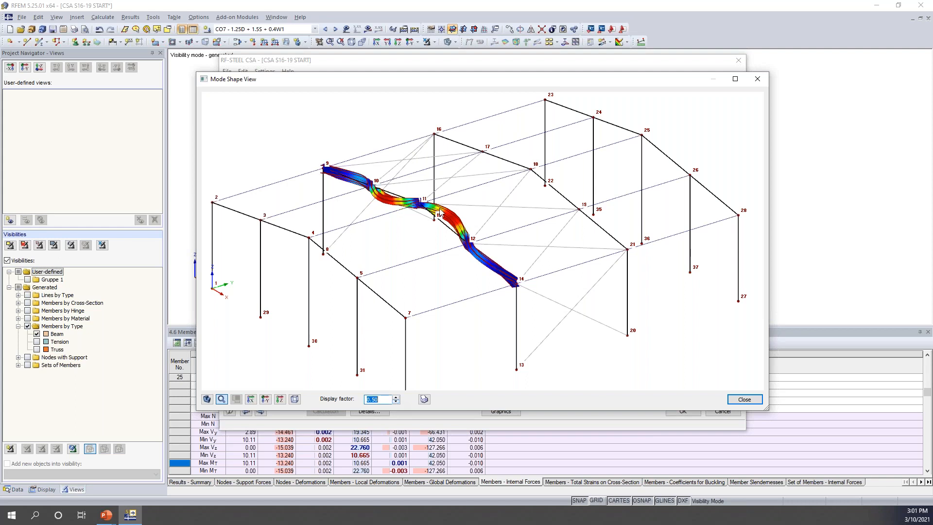
scroll(432, 210, up, 5)
scroll(432, 213, down, 5)
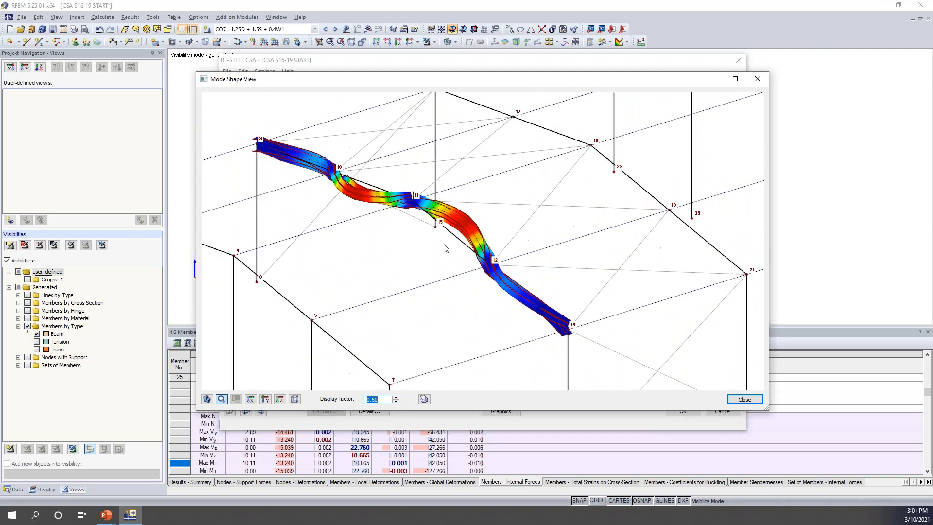
ctrl+middle_drag(436, 258, 462, 266)
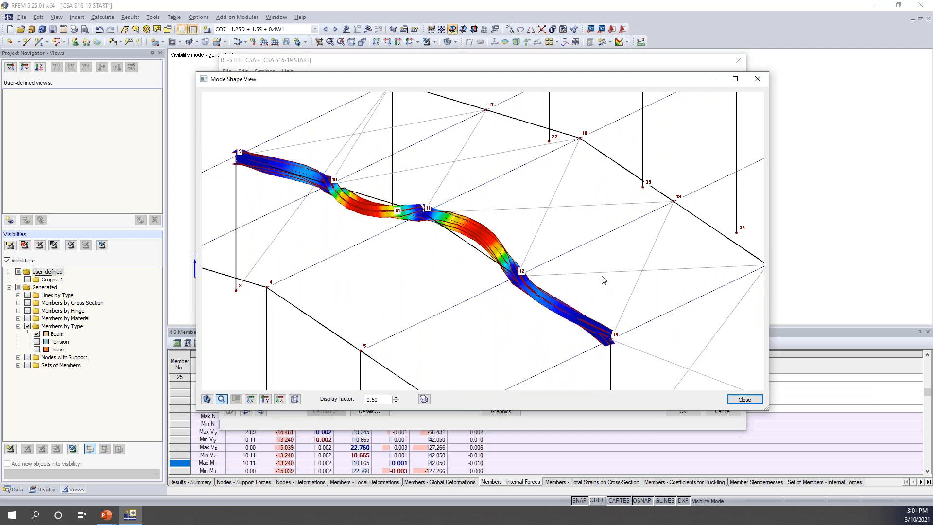
click(750, 400)
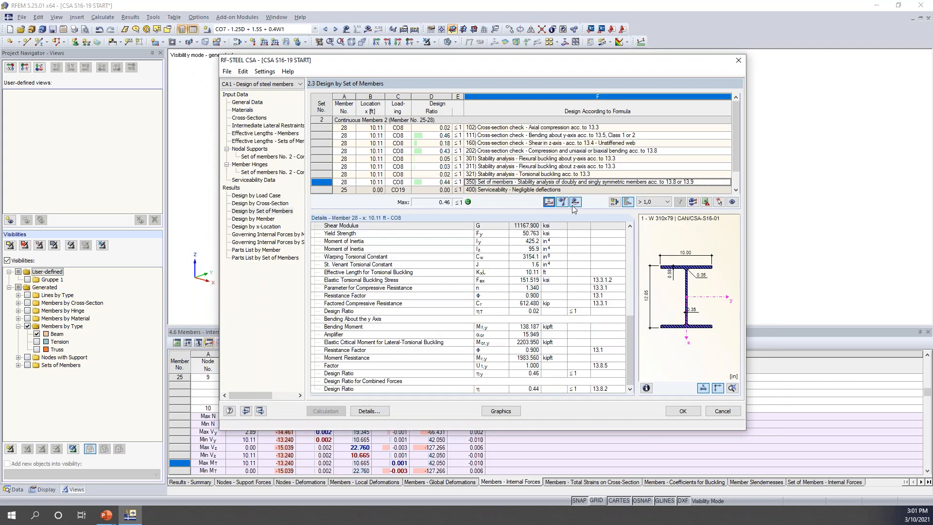
Examine the set of members' serviceability check for z-direction deflection, including its deflection components, and locate the rafter in the frame model
scroll(524, 154, down, 1)
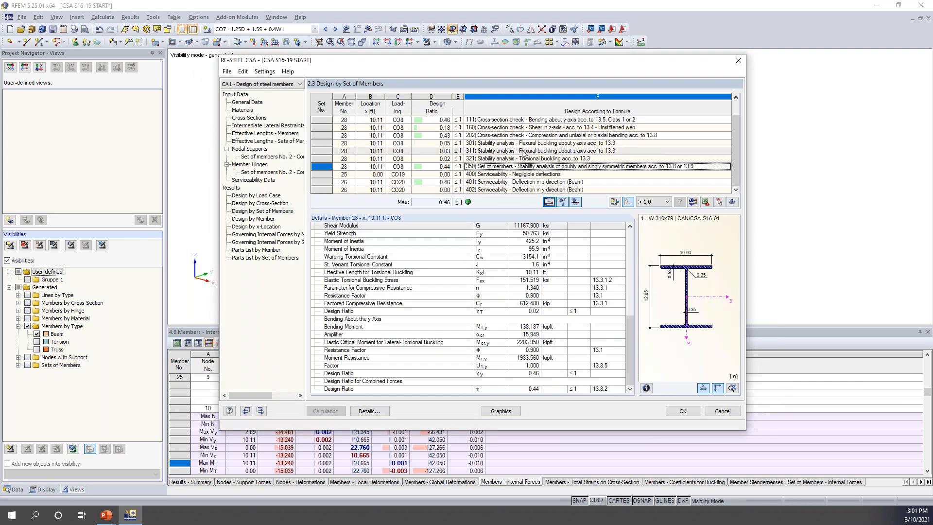
key(Down)
key(Down)
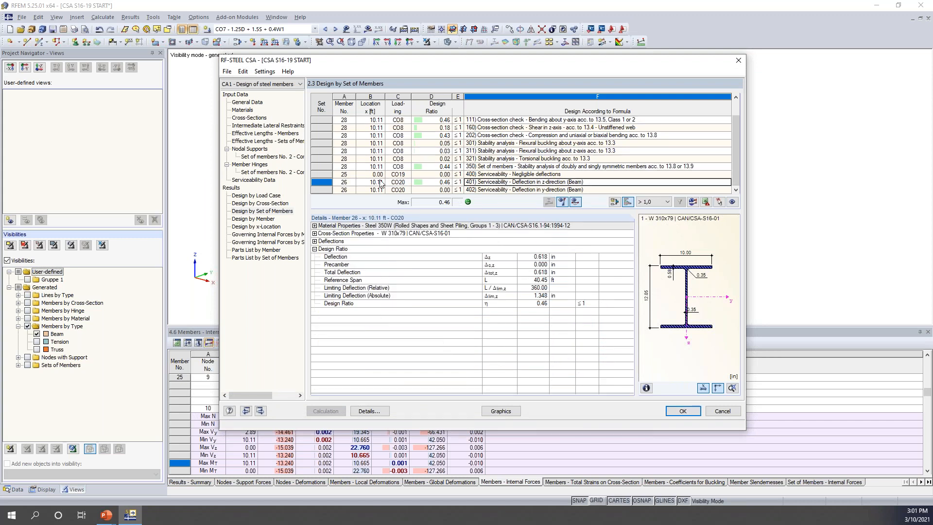
click(314, 241)
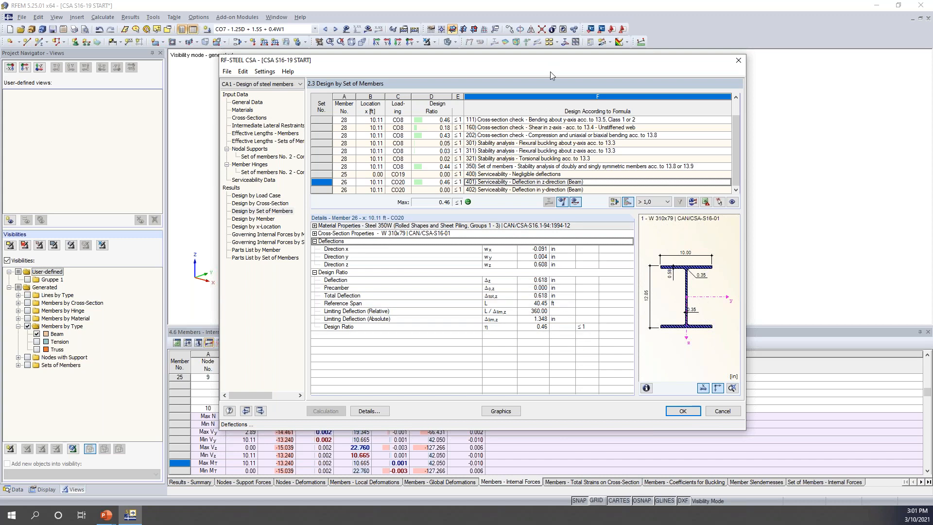
drag(550, 71, 533, 263)
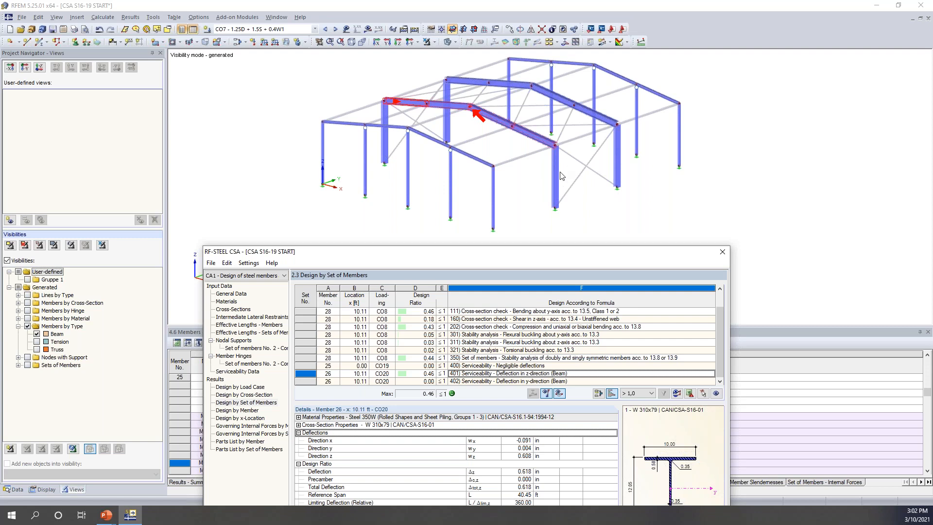
drag(550, 253, 566, 60)
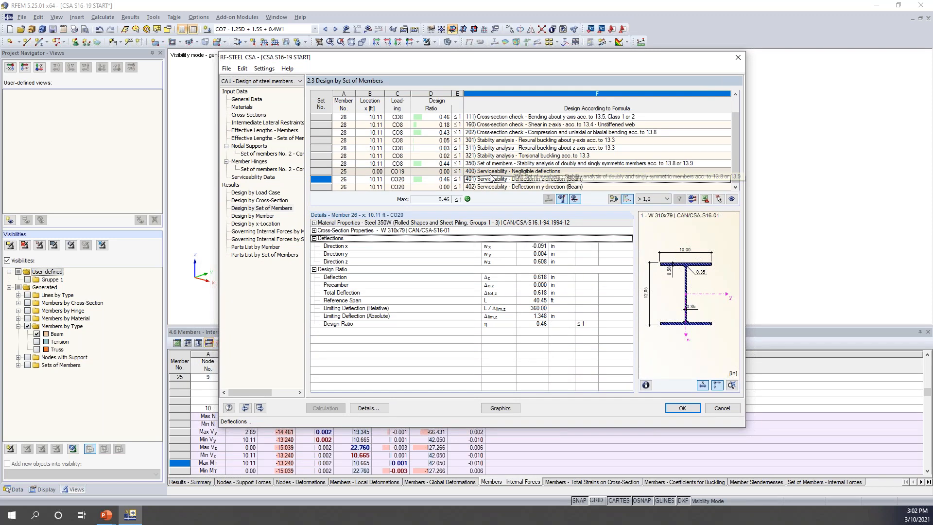
Display the RF-STEEL CSA CA1 design ratios graphically on the frame model
click(495, 410)
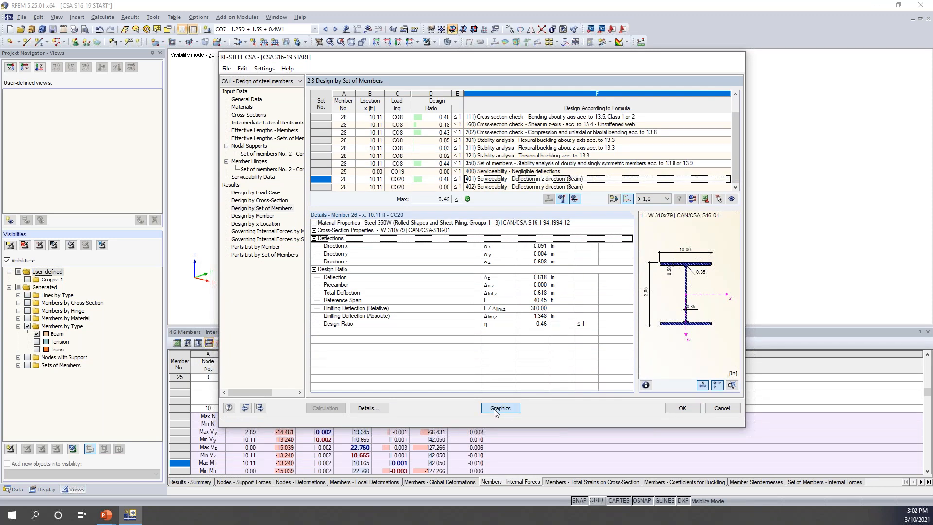
click(272, 30)
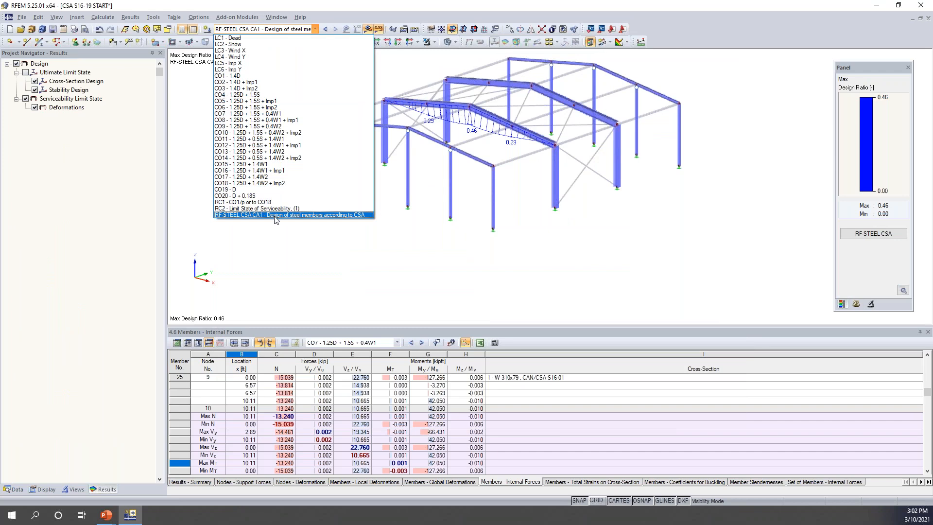
click(274, 244)
middle_drag(385, 226, 397, 269)
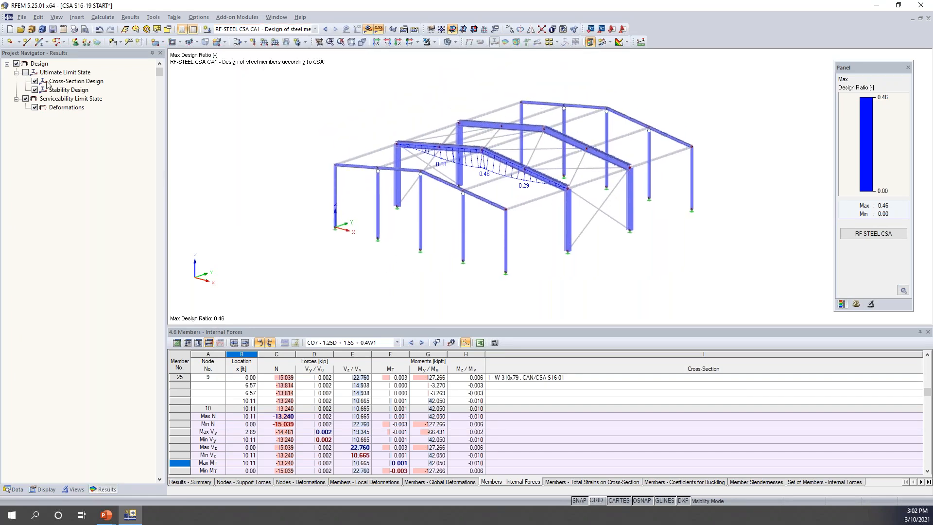
Show the ultimate limit state design ratios on the frame instead of the serviceability limit state results
click(25, 72)
click(25, 99)
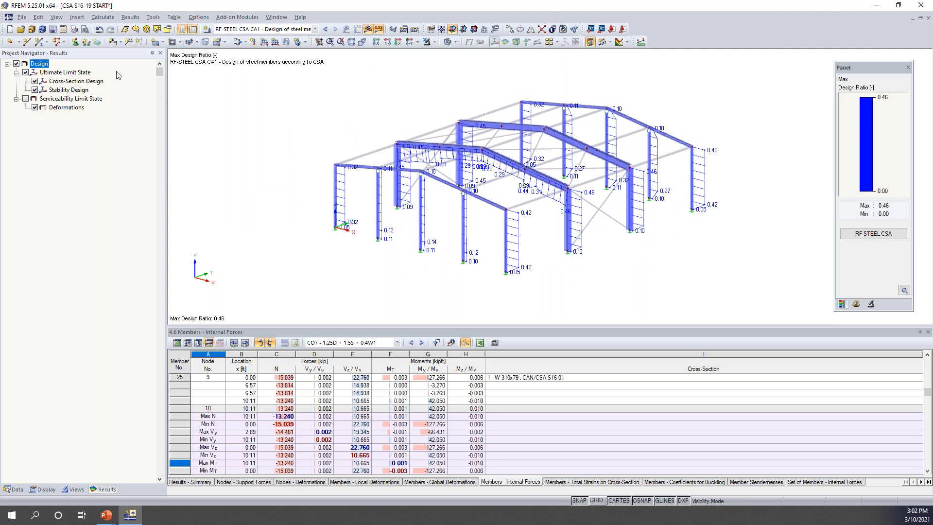
scroll(547, 237, up, 2)
scroll(546, 237, up, 1)
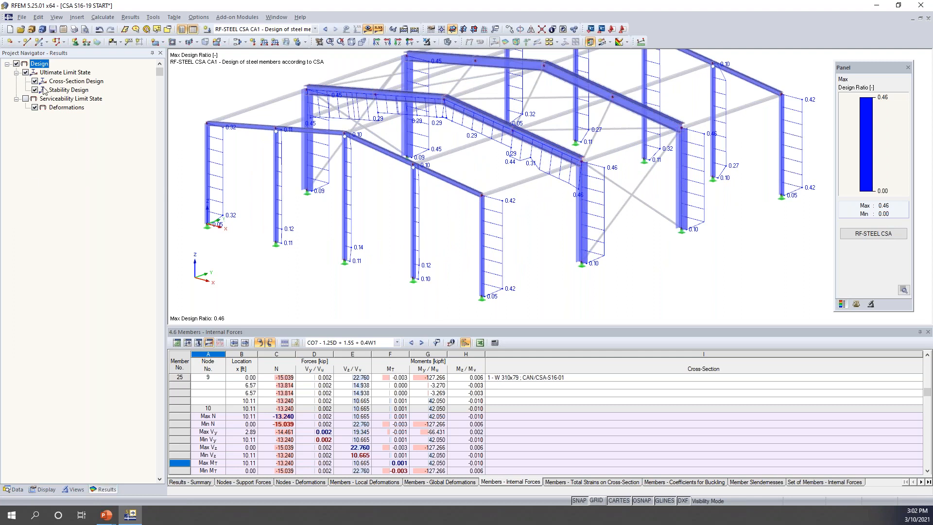
Show the serviceability limit state deformation design ratios on the frame instead of the ultimate limit state results
click(25, 72)
click(28, 98)
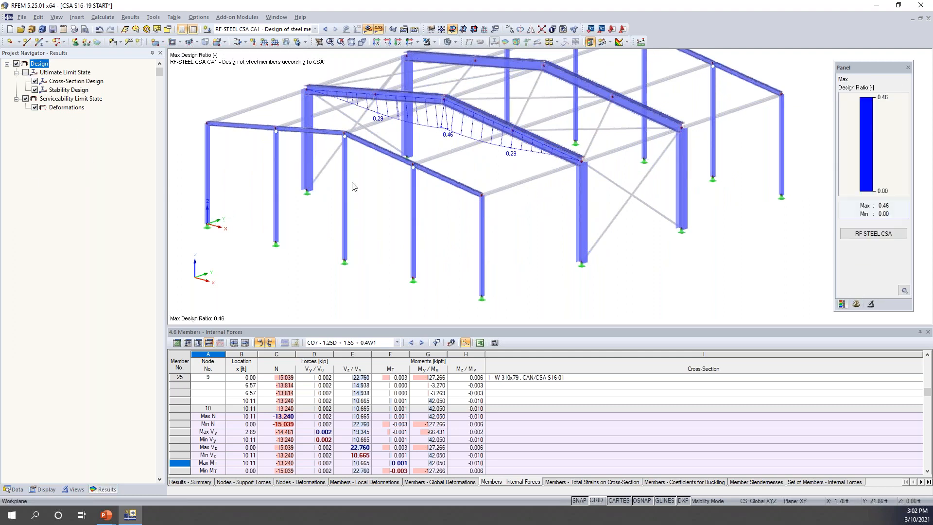
ctrl+middle_drag(449, 168, 463, 208)
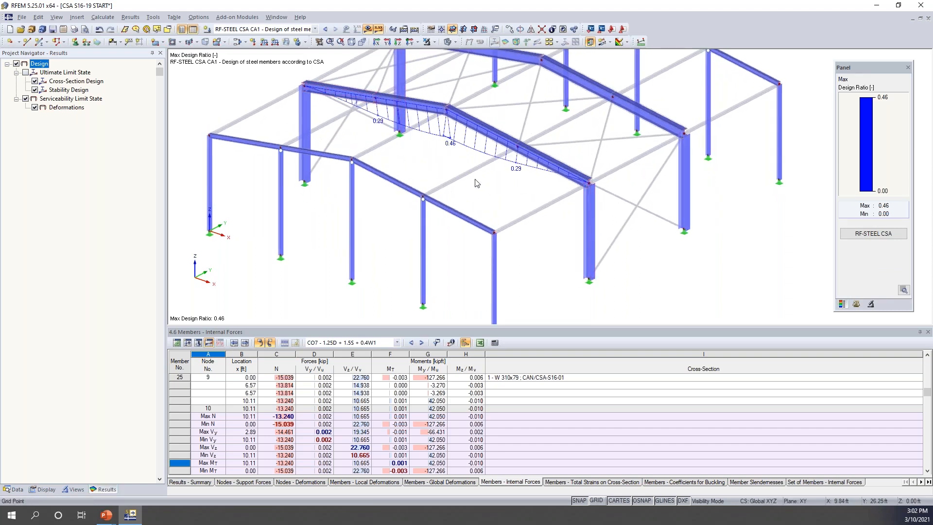
ctrl+middle_drag(470, 174, 472, 182)
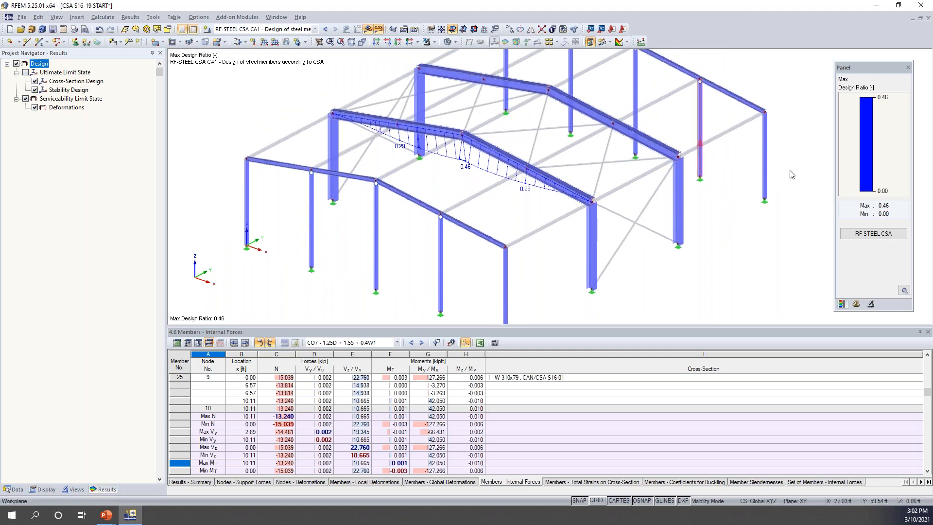
Return to the RF-STEEL CSA module and examine the optimization options for the W 310x79 cross-section, leaving its optimization set to No
click(873, 233)
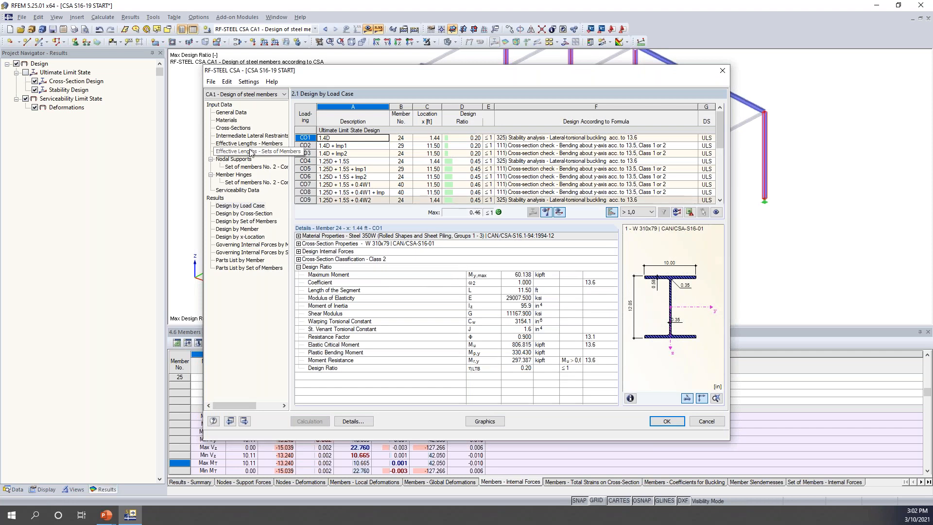
click(245, 129)
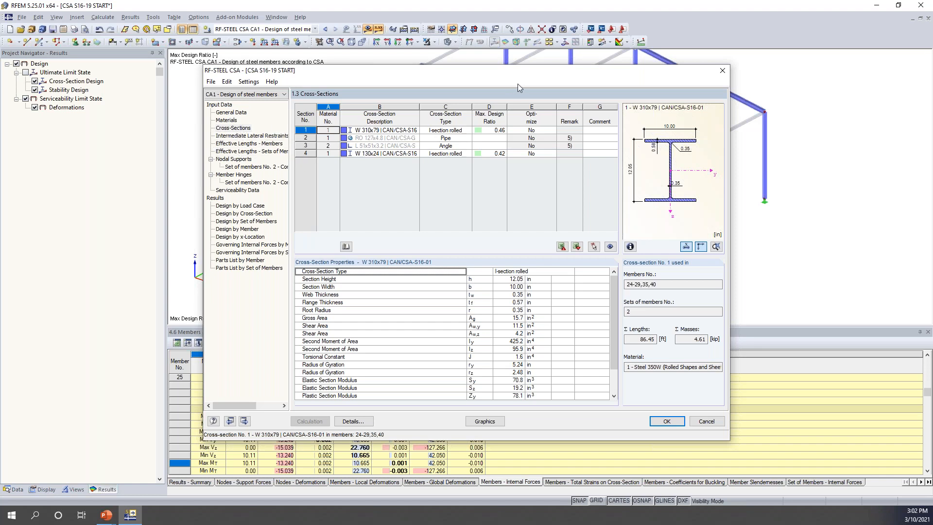
click(547, 131)
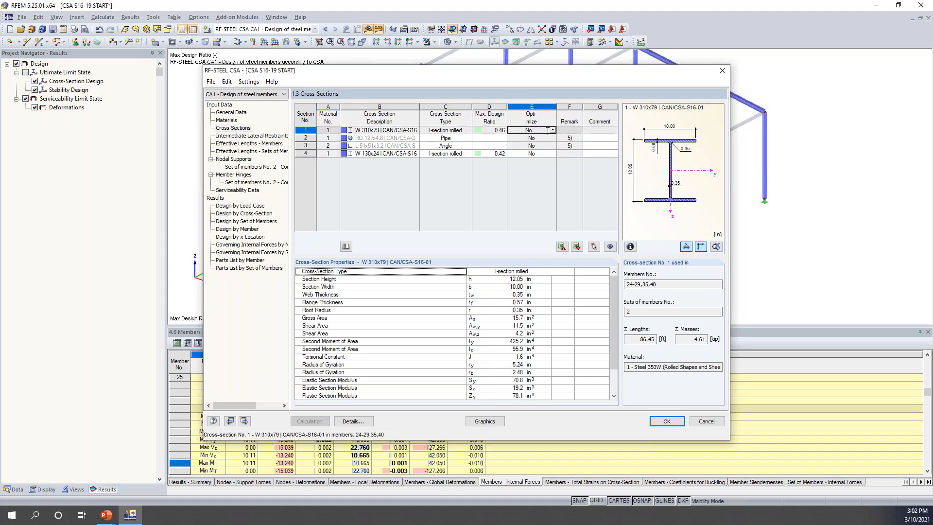
click(552, 130)
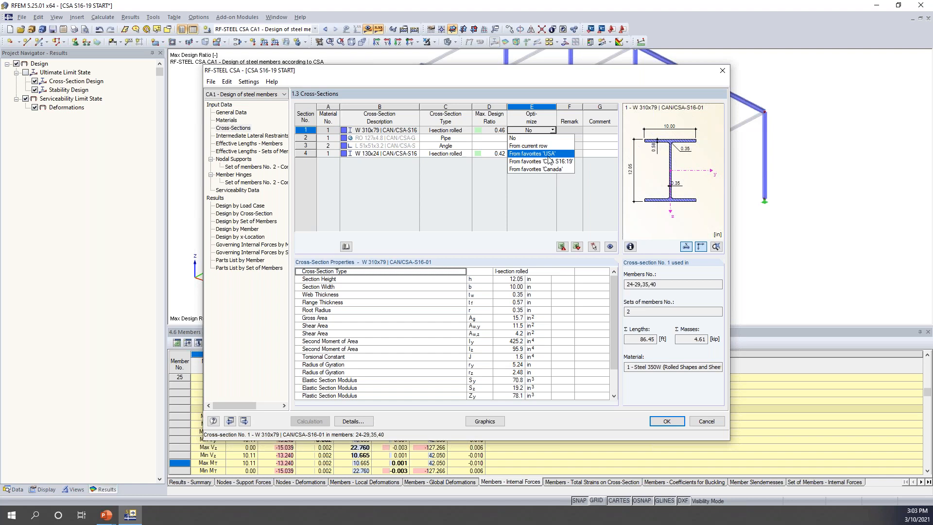
click(546, 214)
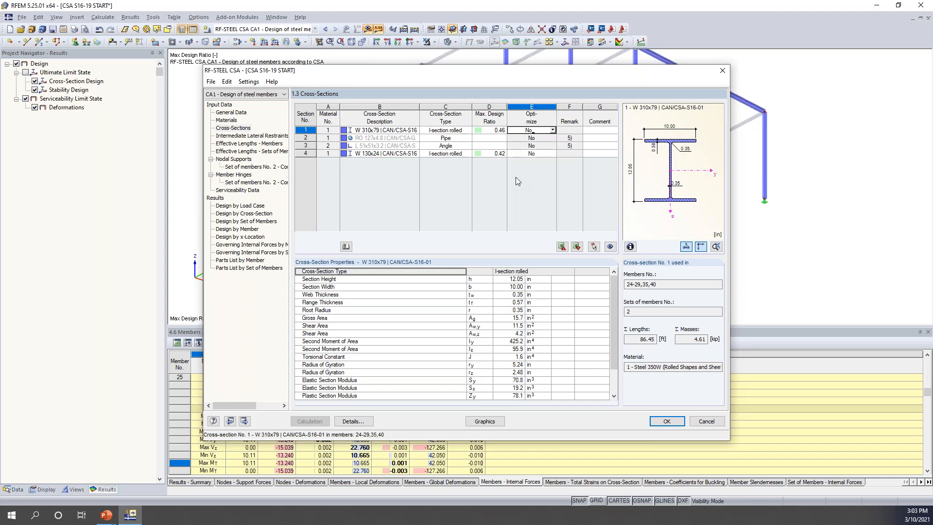
Switch to the running PowerPoint slide show of the CSA S16-19 Steel Design in RFEM webinar
key(super+Tab)
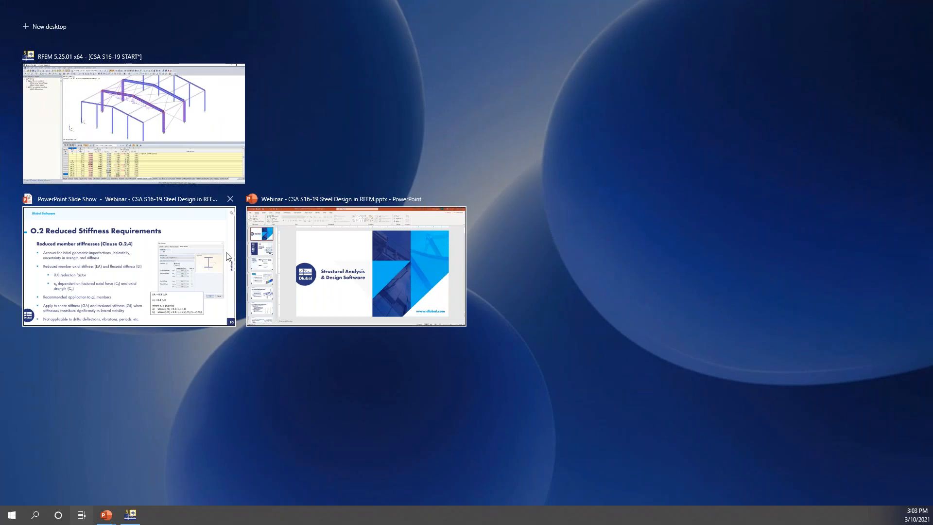
click(203, 272)
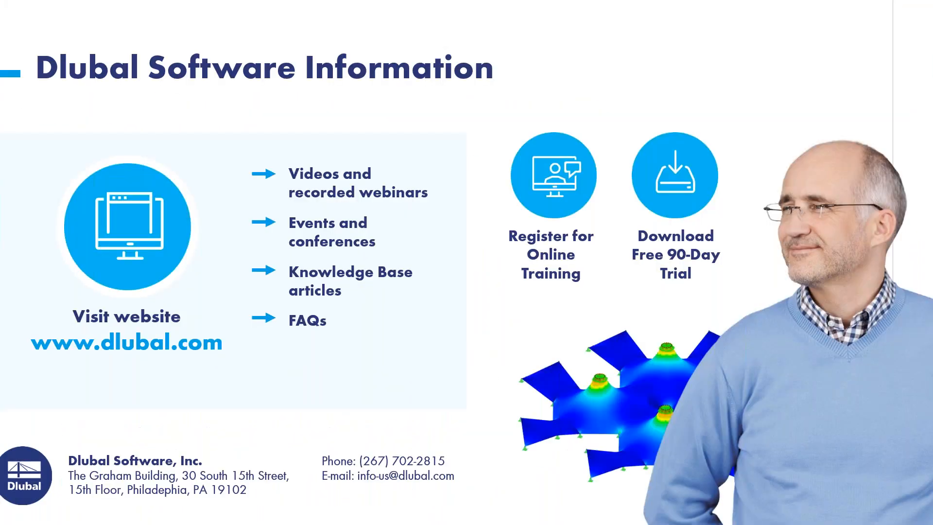